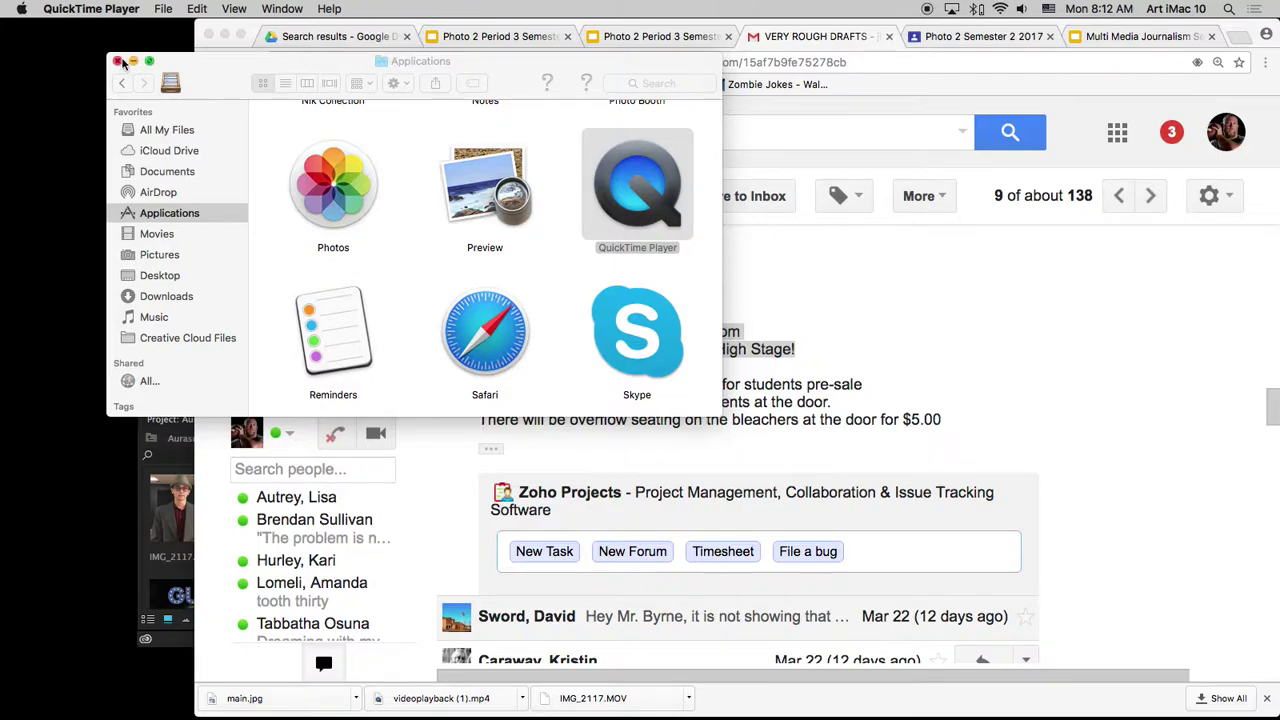
Minimize the Applications folder and the Gmail window to reveal the Guys and Dolls Premiere project
click(134, 62)
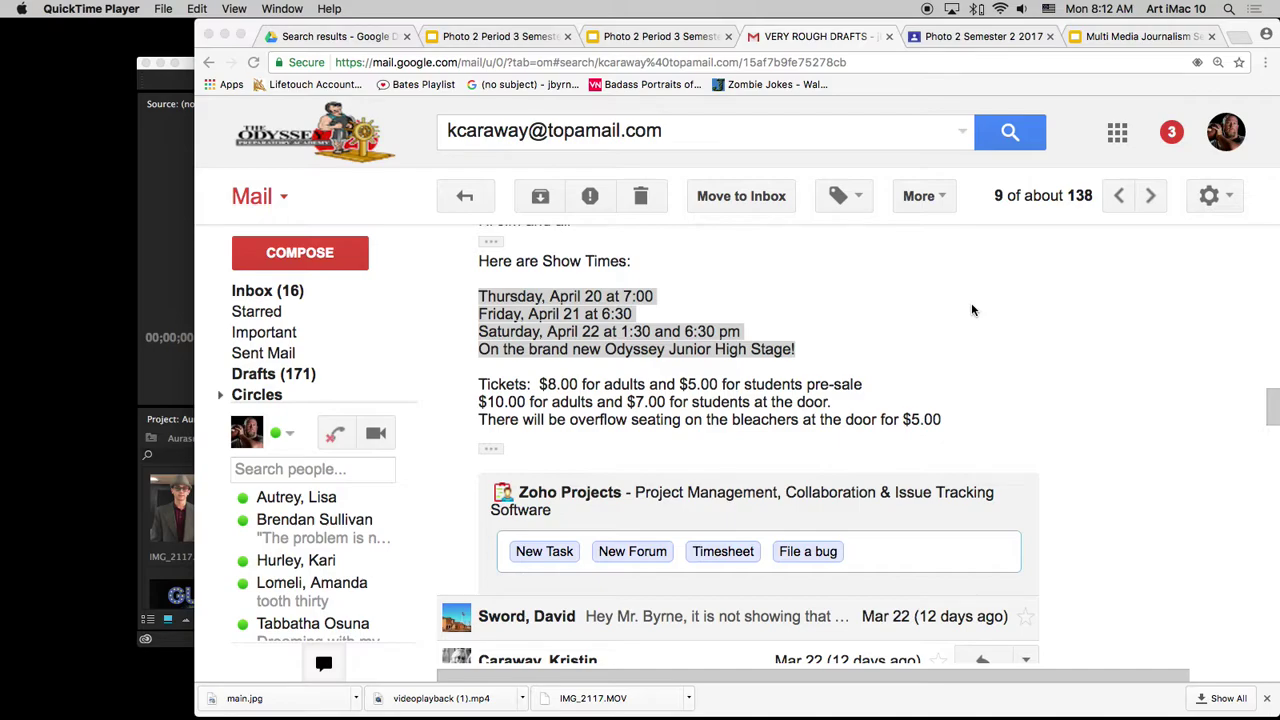
click(225, 35)
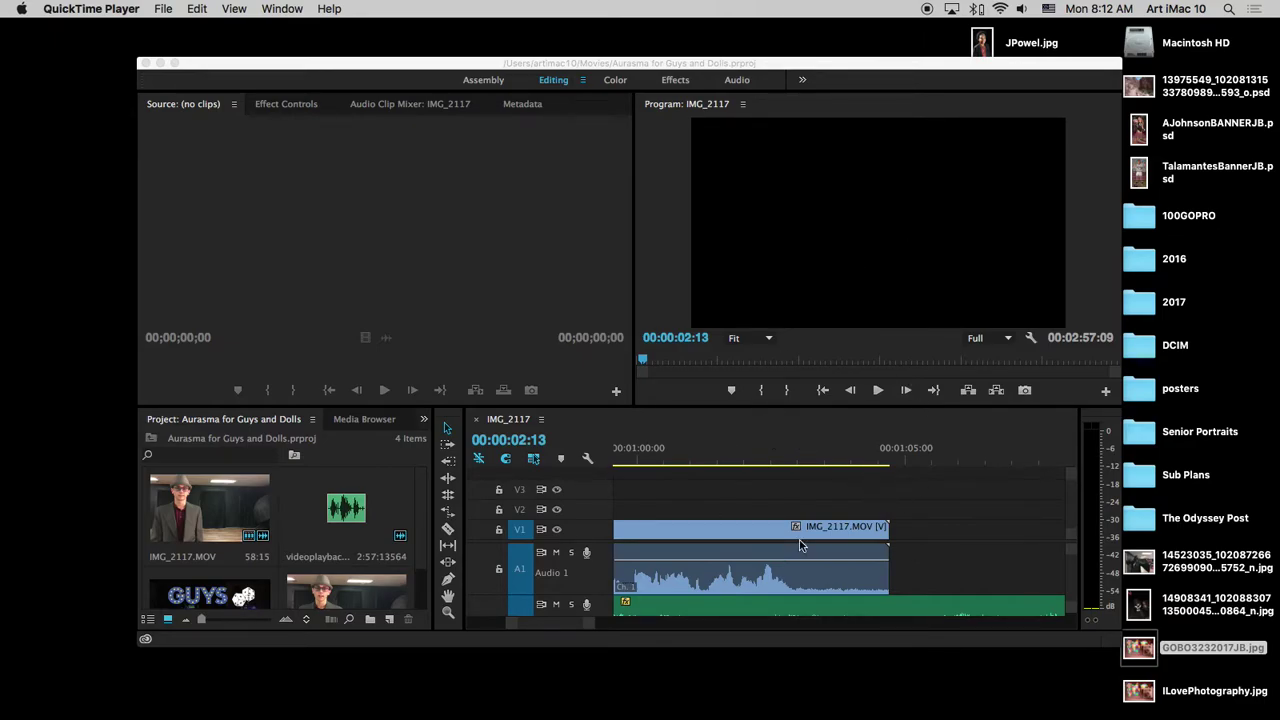
click(423, 562)
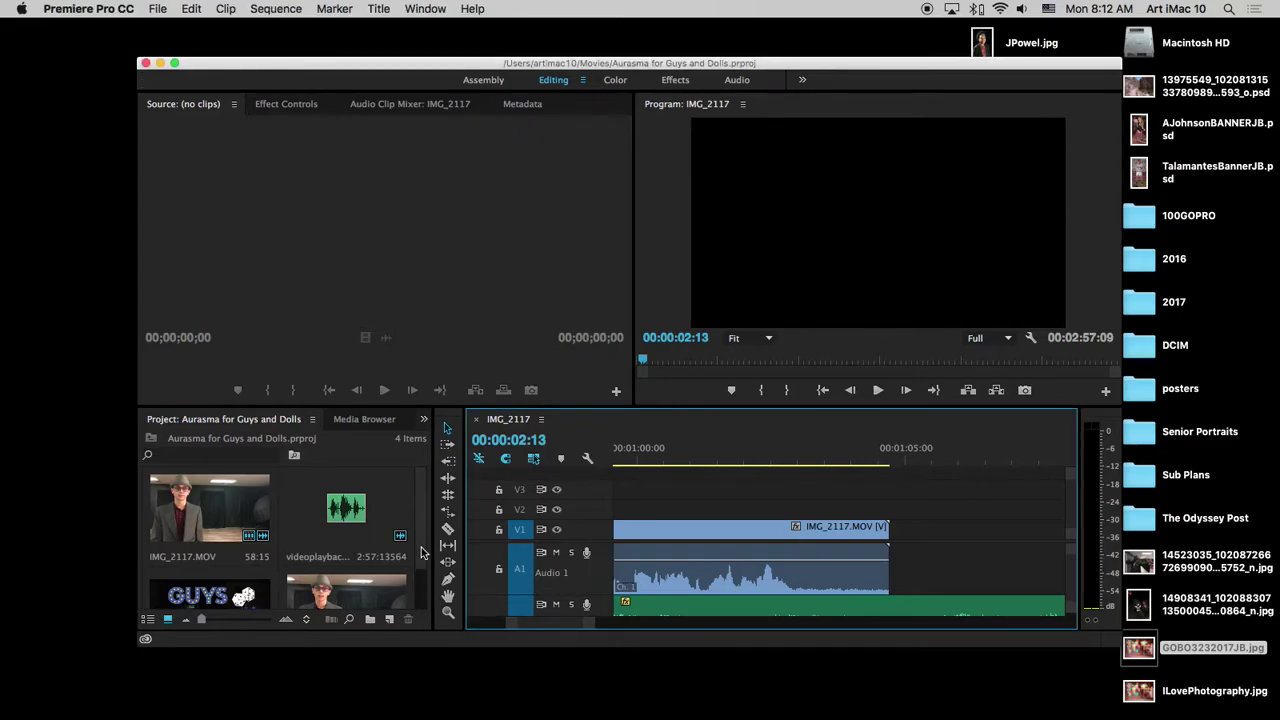
mouse_move(421, 553)
mouse_down()
mouse_move(422, 600)
mouse_move(432, 540)
mouse_up()
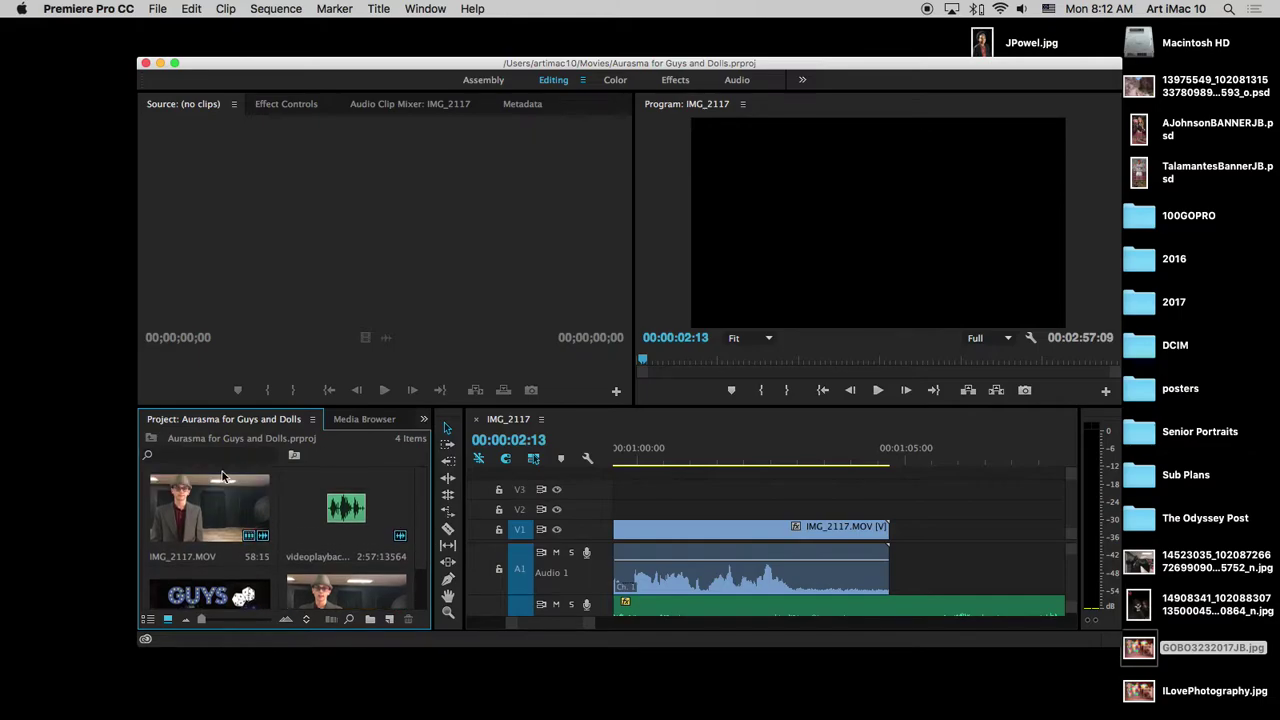
scroll(421, 550, down, 3)
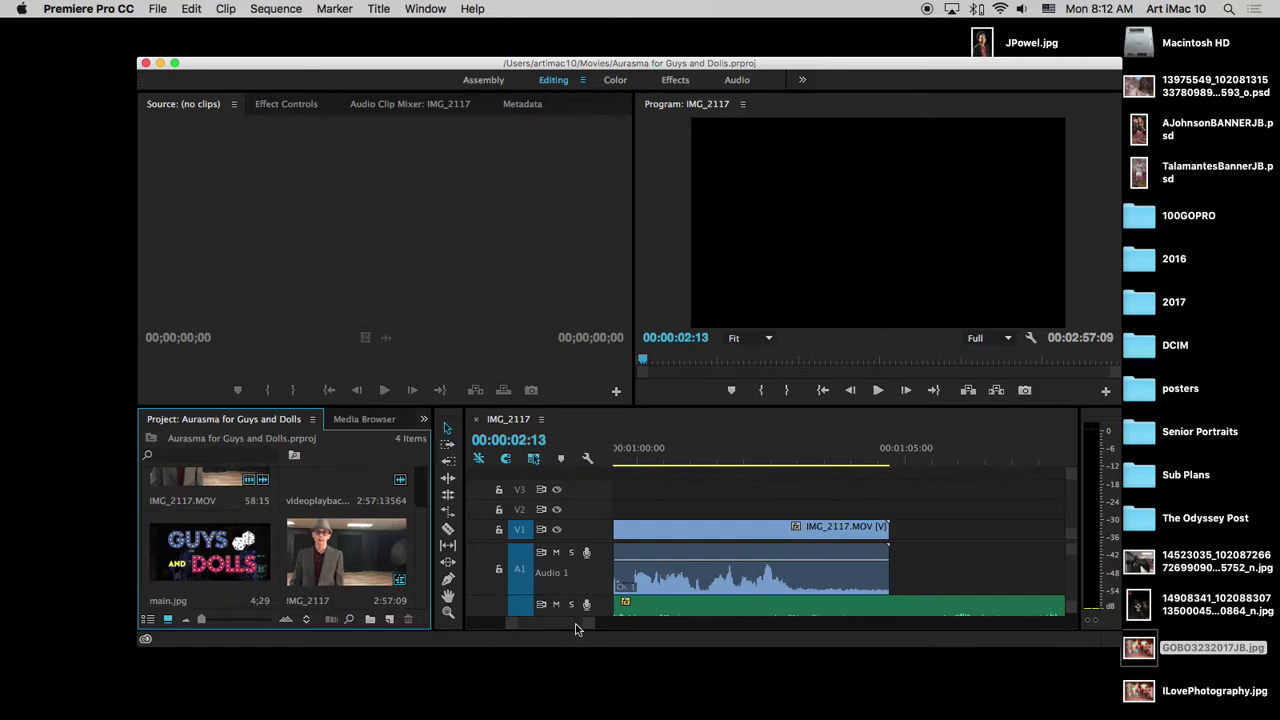
Place main.jpg at the start of V1, extend it to about seven seconds, and scale it to frame size
drag(575, 624, 522, 630)
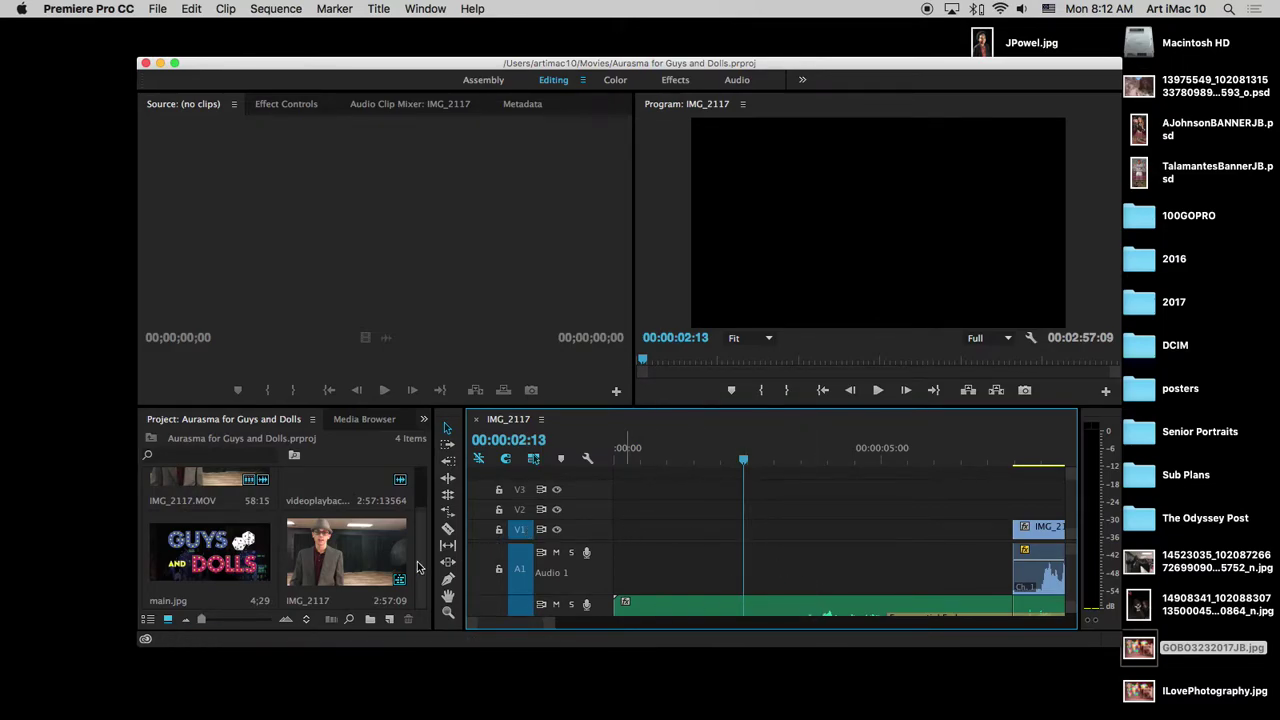
drag(185, 572, 618, 546)
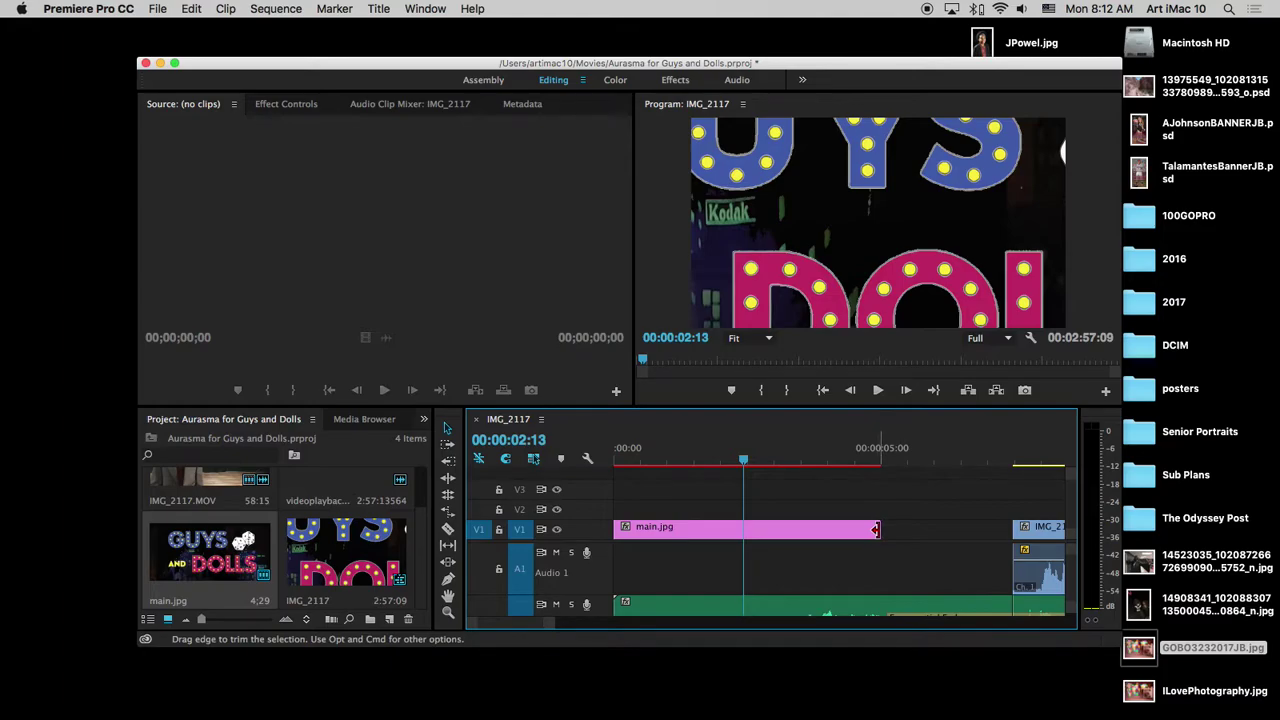
drag(880, 530, 1012, 536)
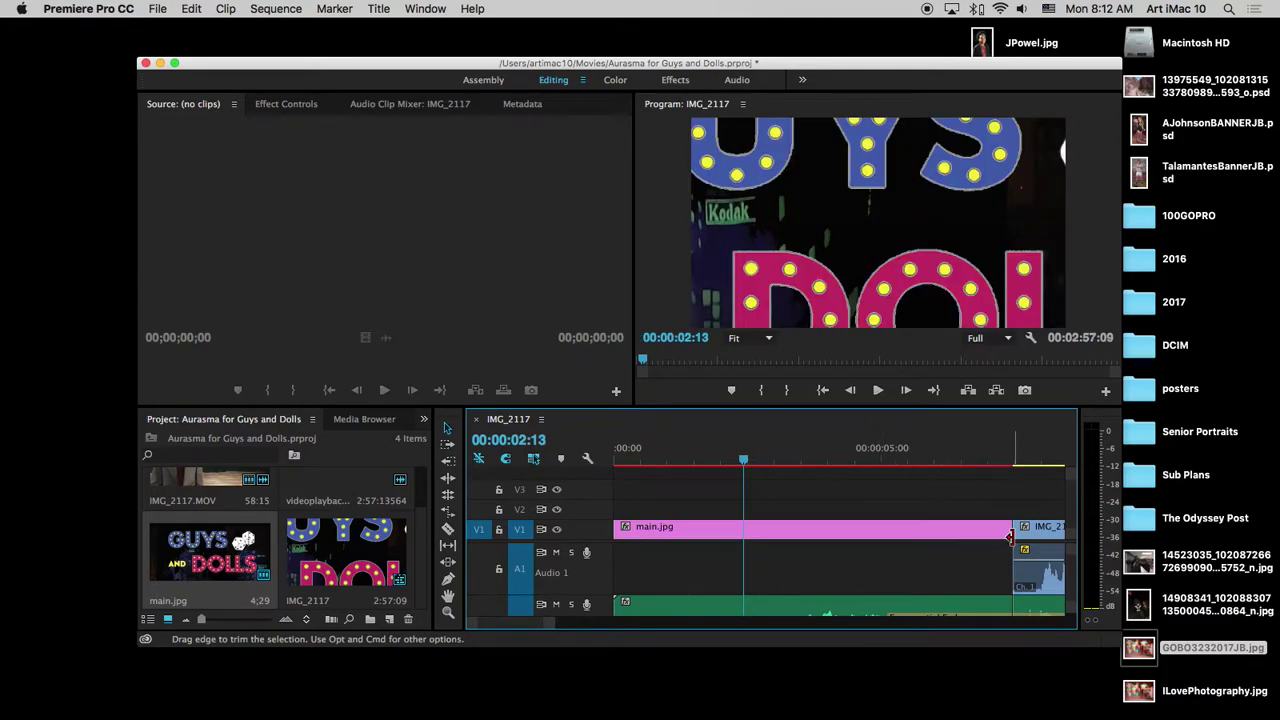
right_click(877, 528)
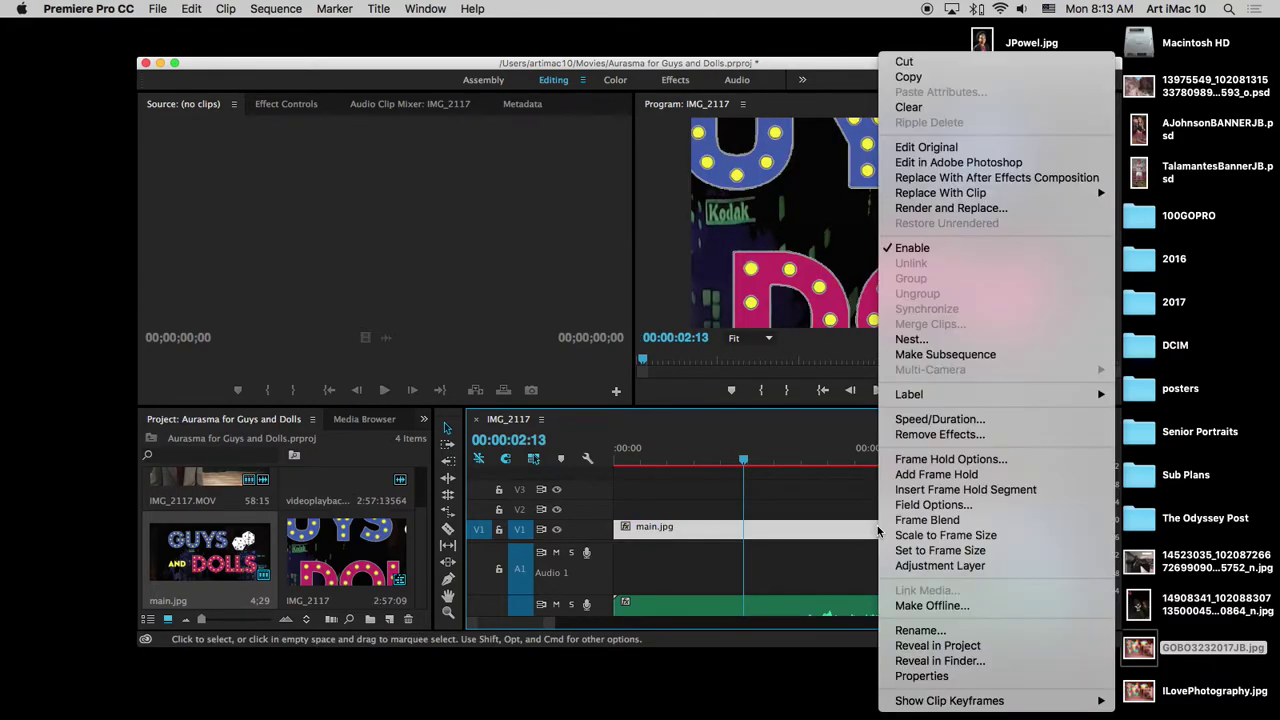
click(1045, 535)
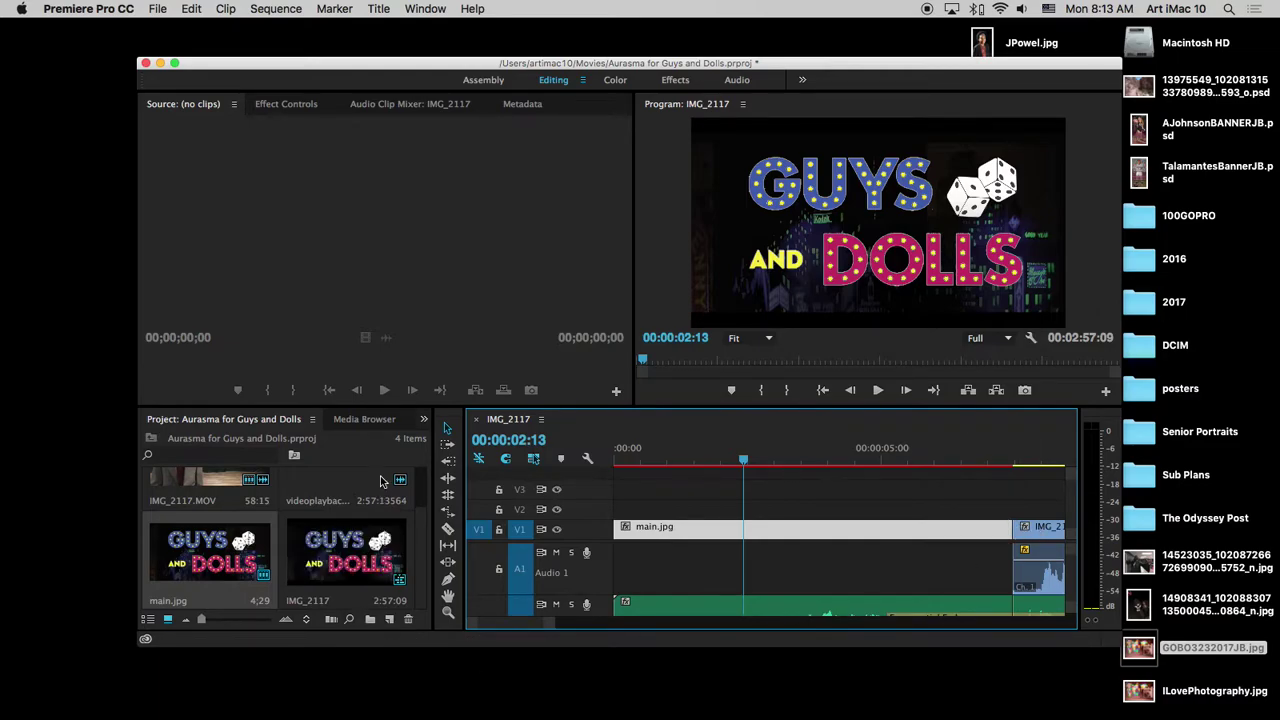
Add a Dip to Black transition between the logo and the IMG_2117 video
click(424, 420)
click(447, 499)
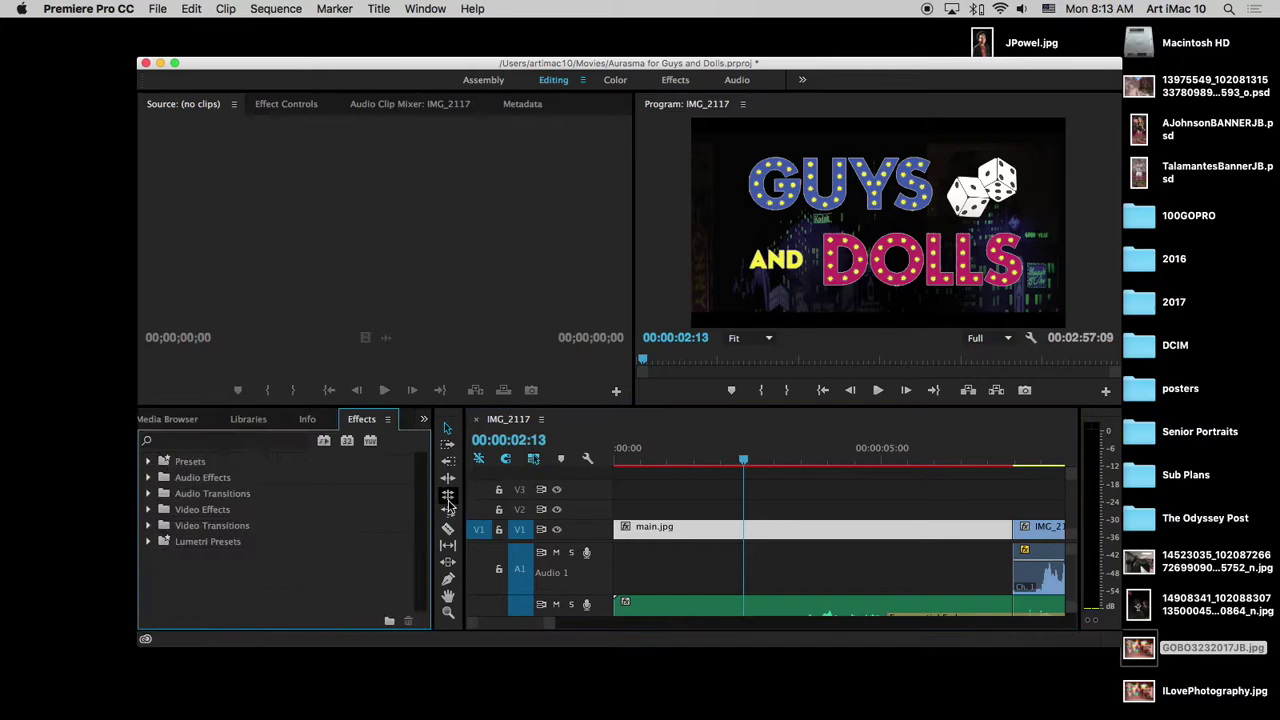
click(149, 525)
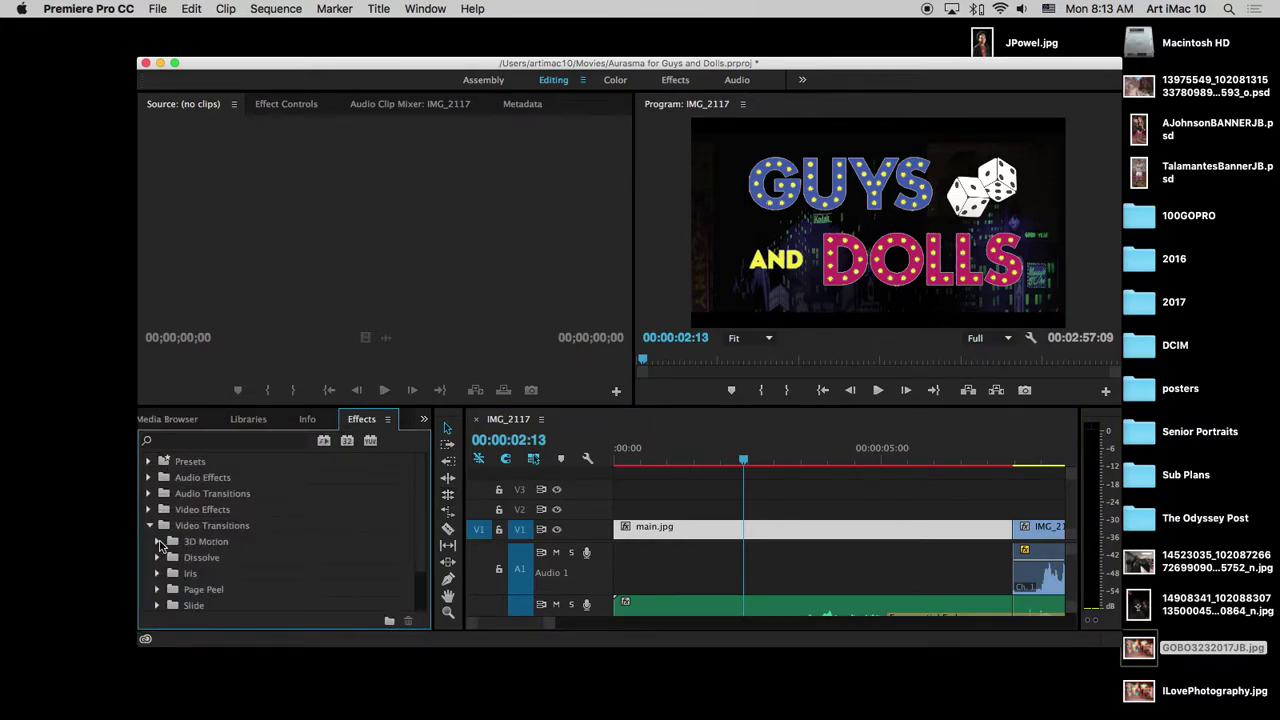
click(157, 557)
scroll(215, 586, down, 3)
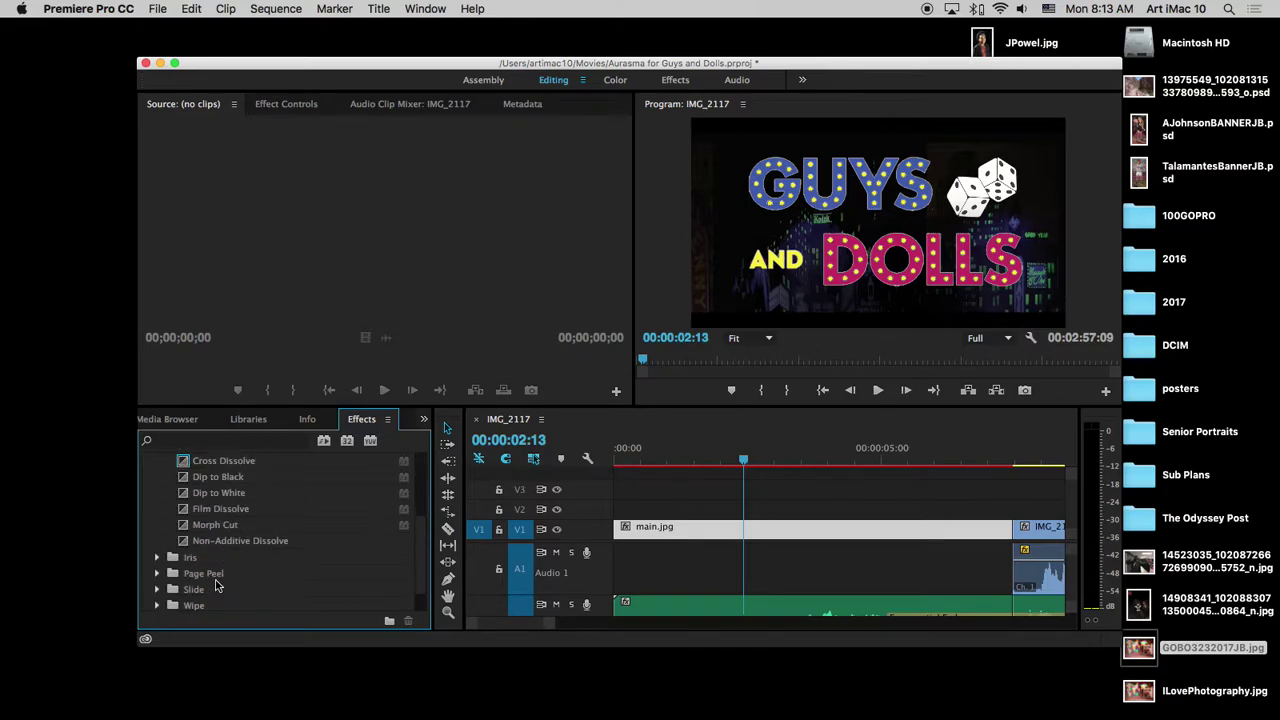
drag(185, 478, 1014, 532)
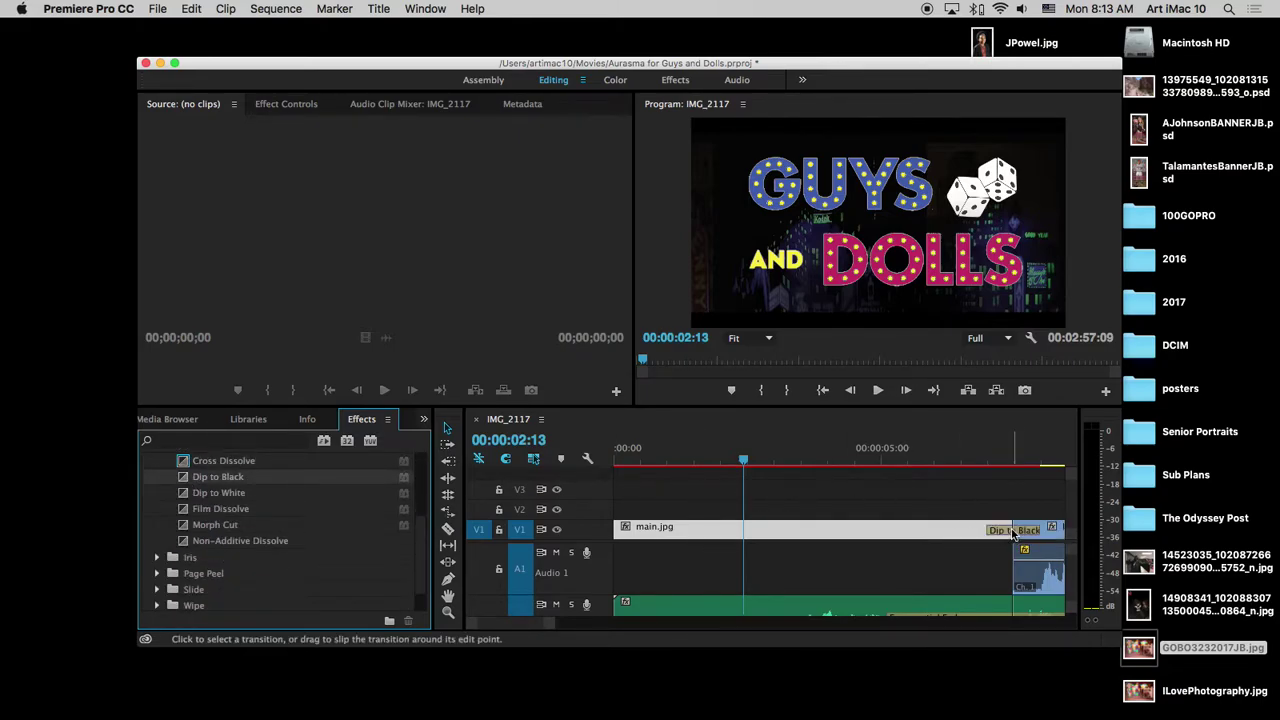
Play back the sequence from just before the transition to near the video's end
click(976, 457)
key(space)
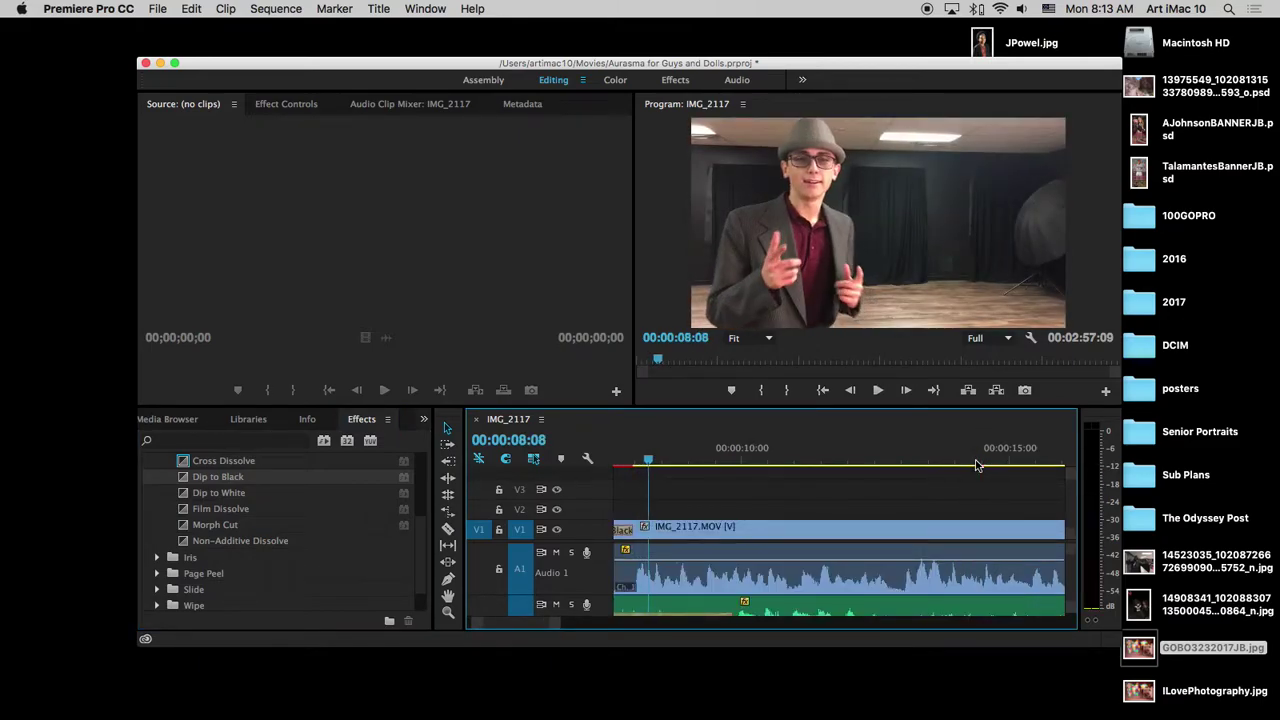
scroll(977, 465, right, 10)
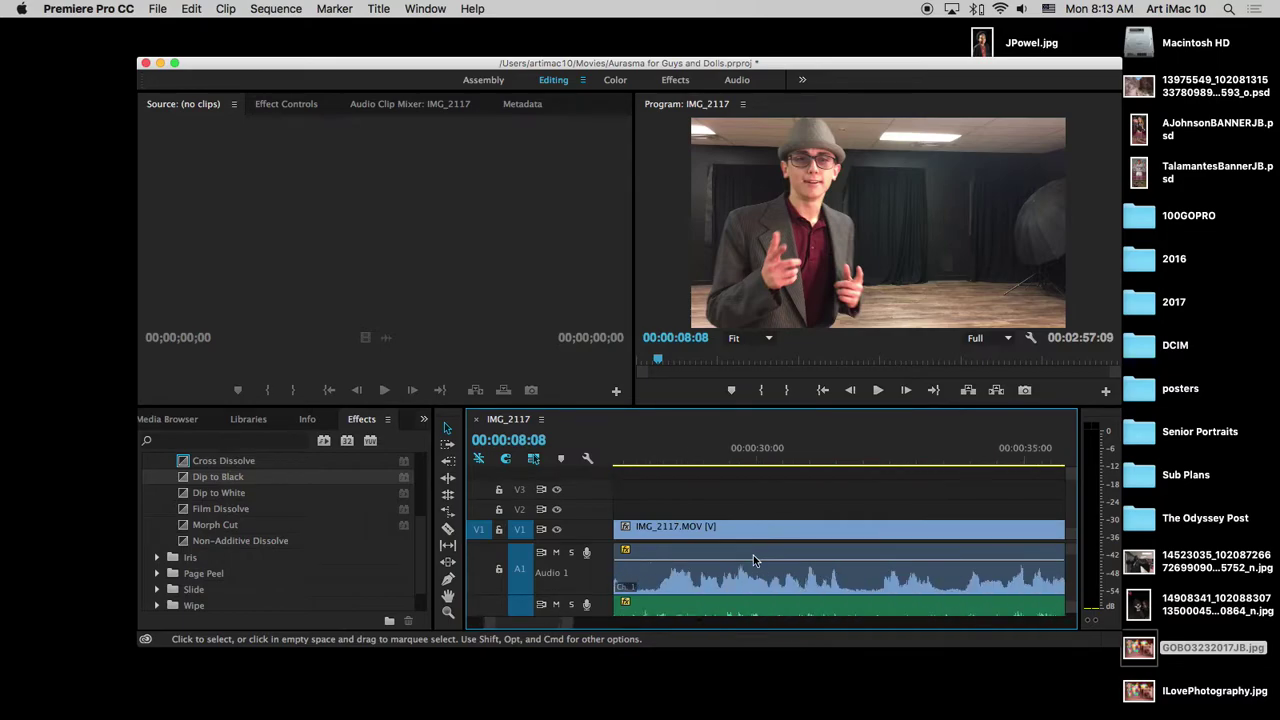
scroll(753, 558, right, 10)
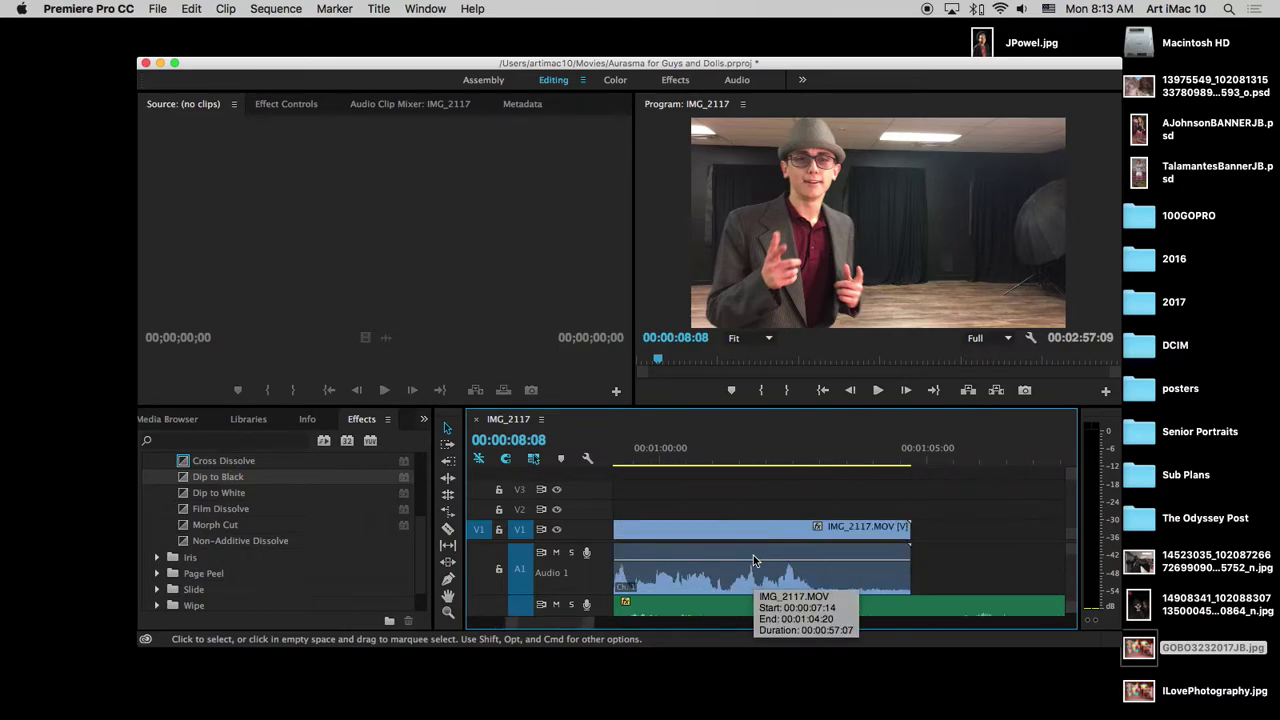
click(744, 446)
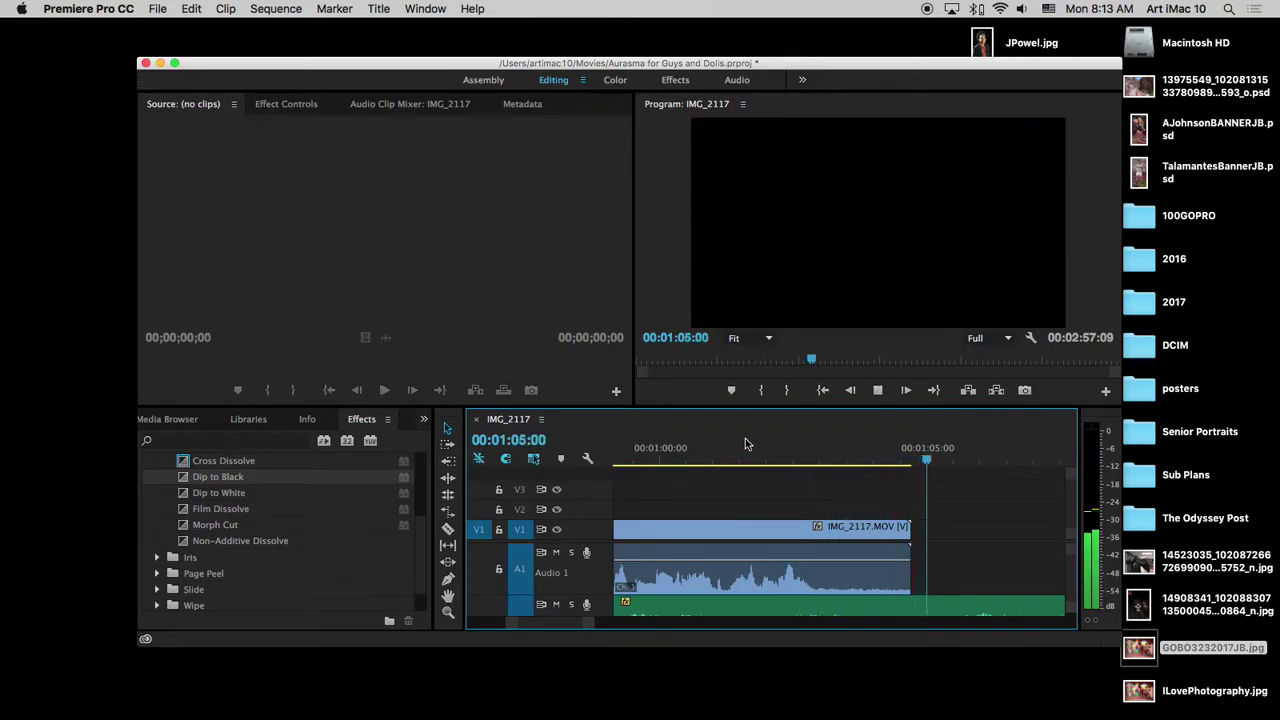
Stop playback and add main.jpg again after the end of the video
key(space)
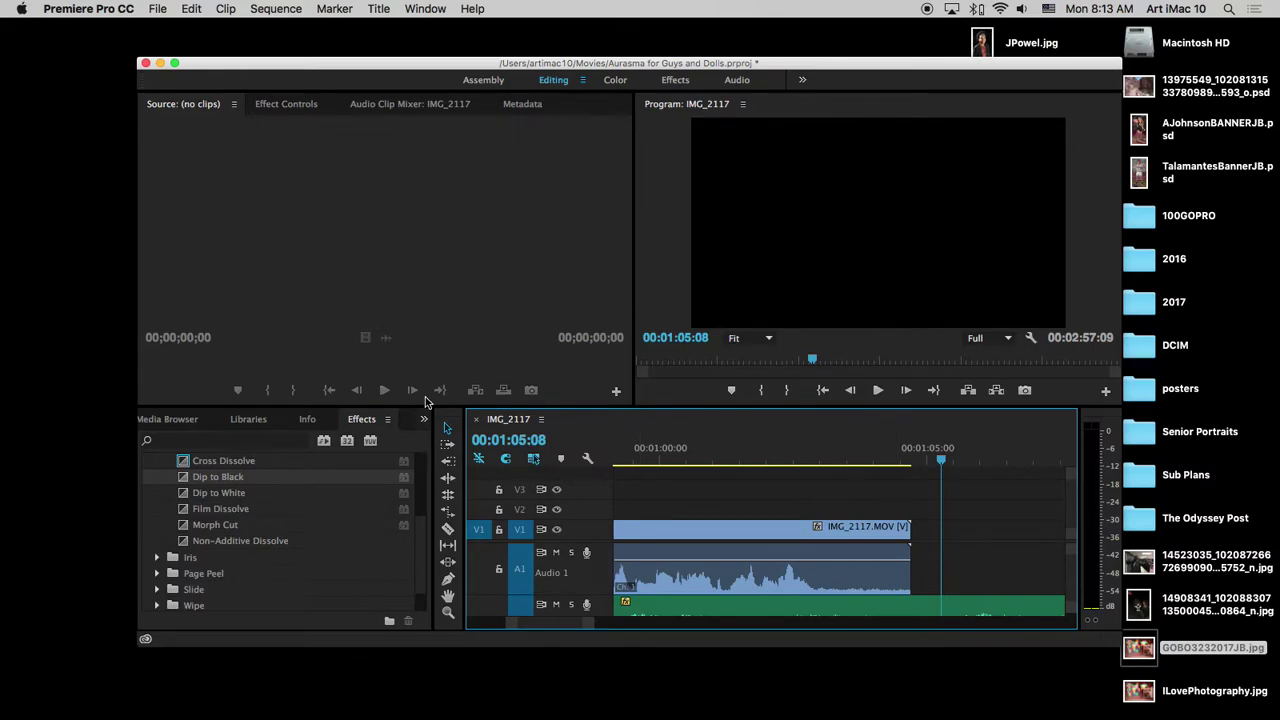
click(423, 421)
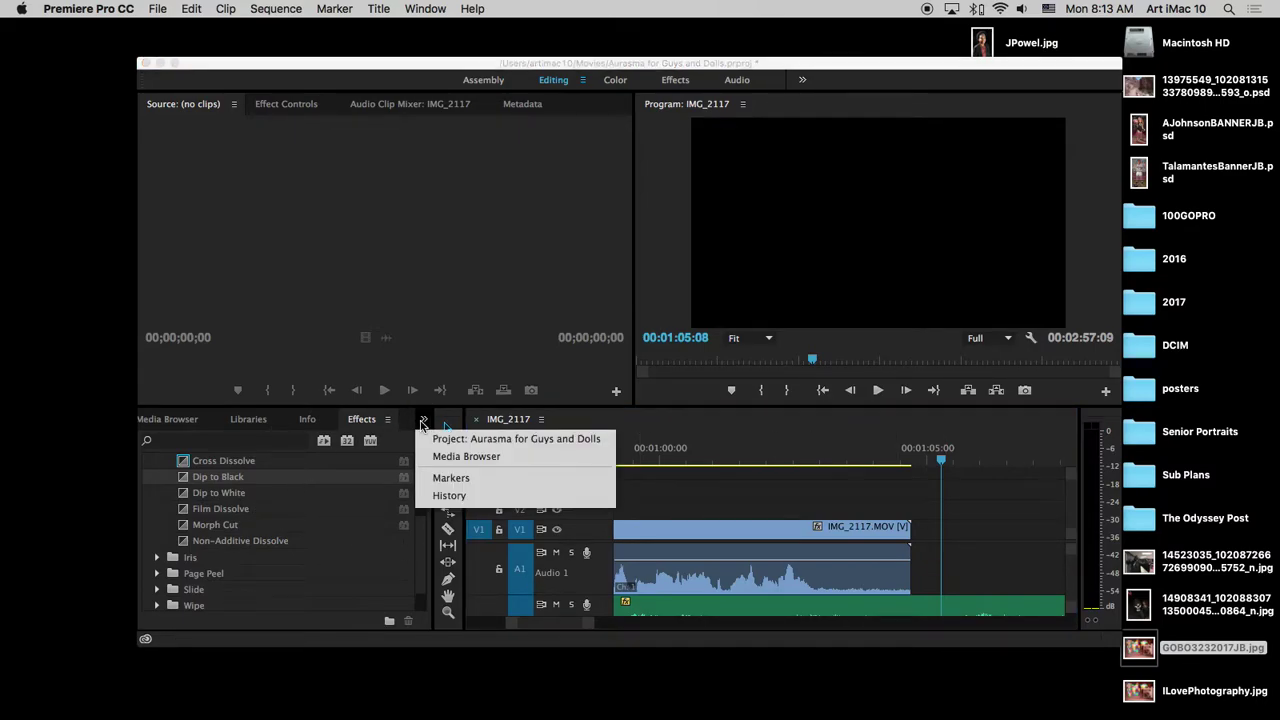
click(465, 439)
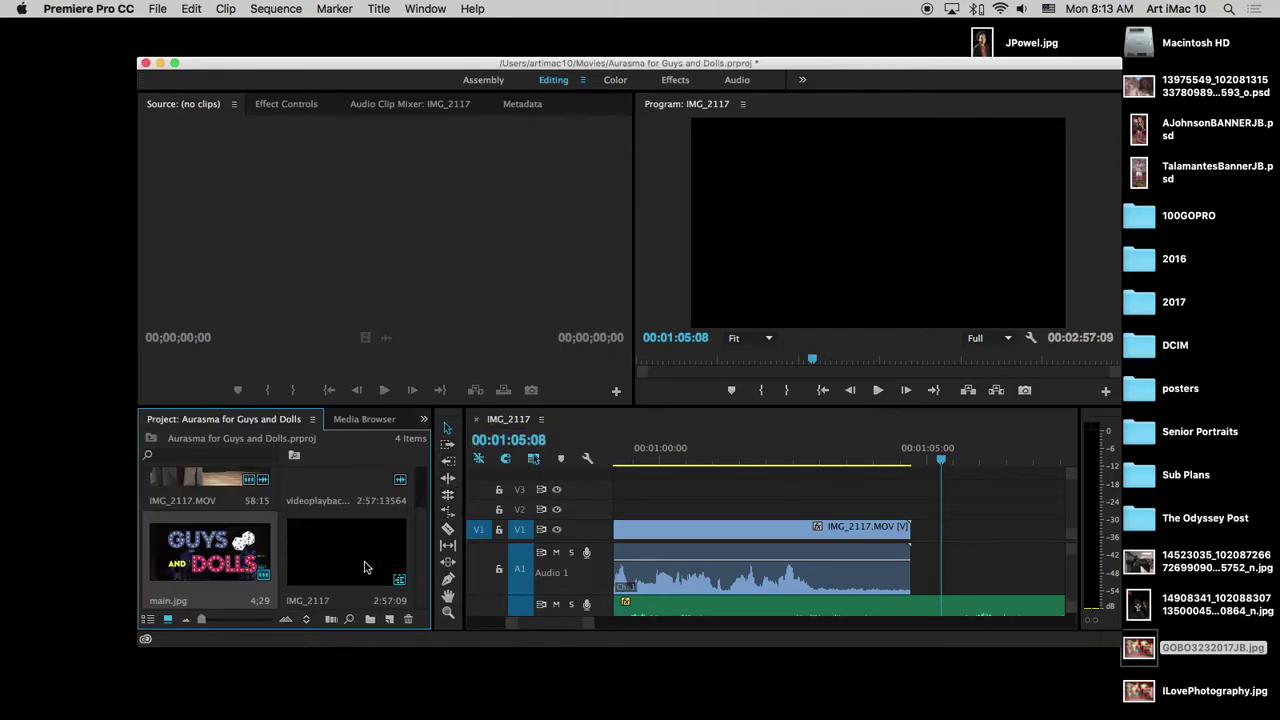
drag(205, 562, 901, 543)
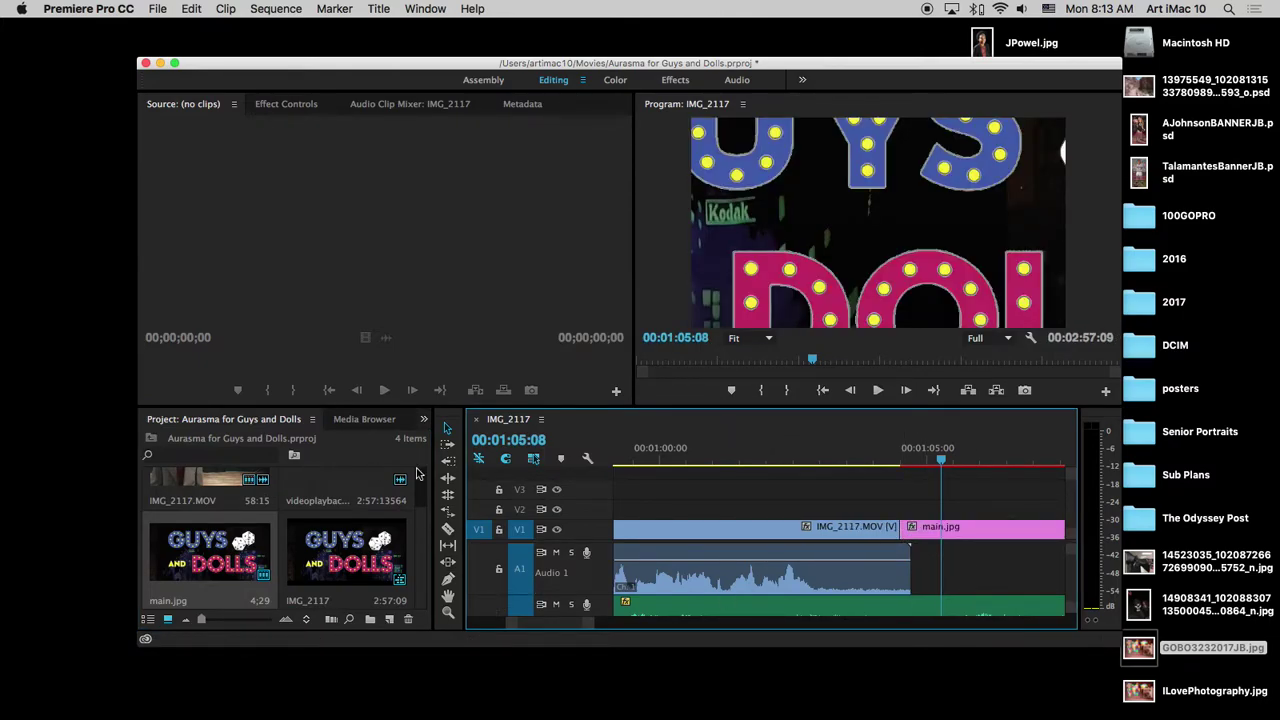
scroll(518, 592, down, 2)
Join the video and closing logo with Dip to Black and scale the logo to frame size
click(424, 419)
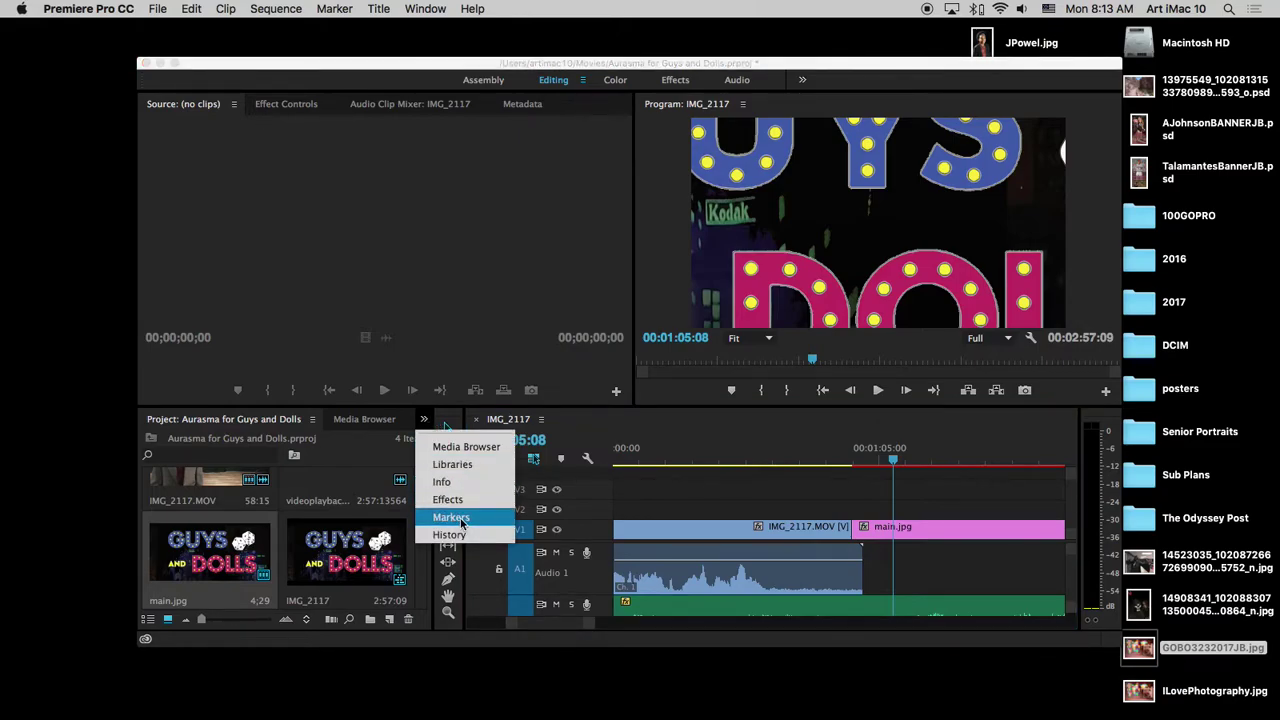
click(447, 499)
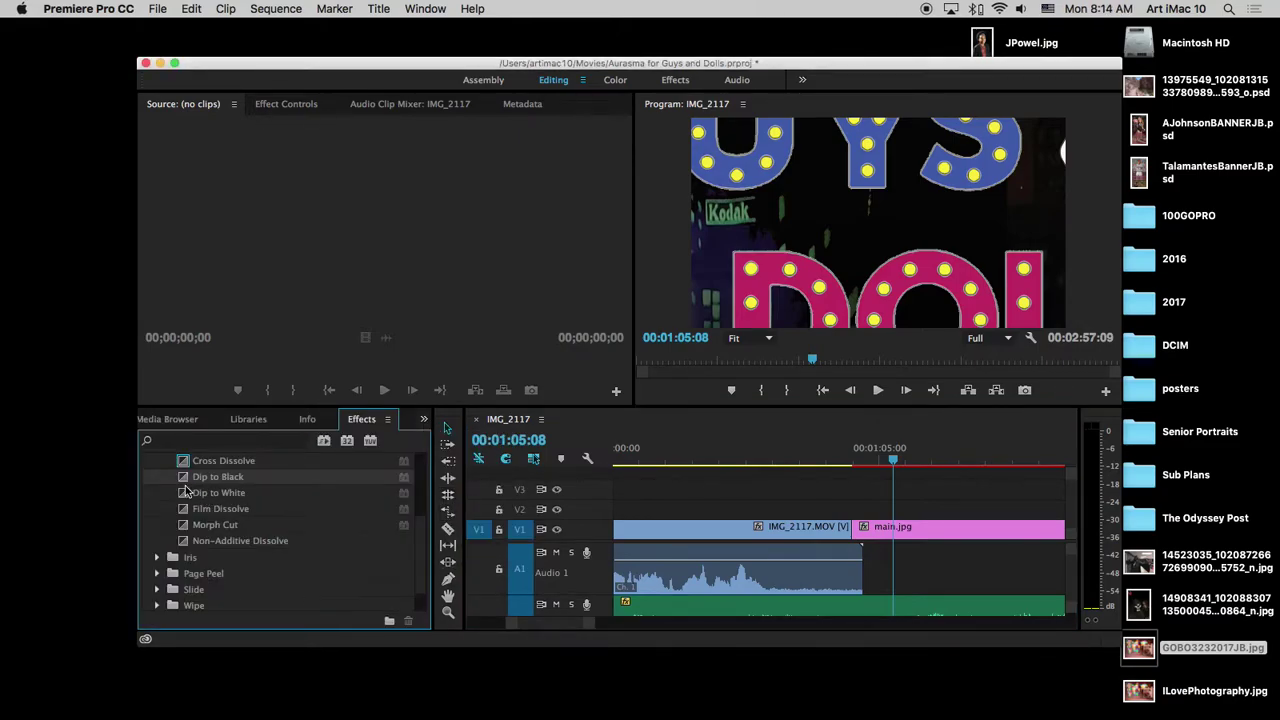
drag(184, 477, 862, 532)
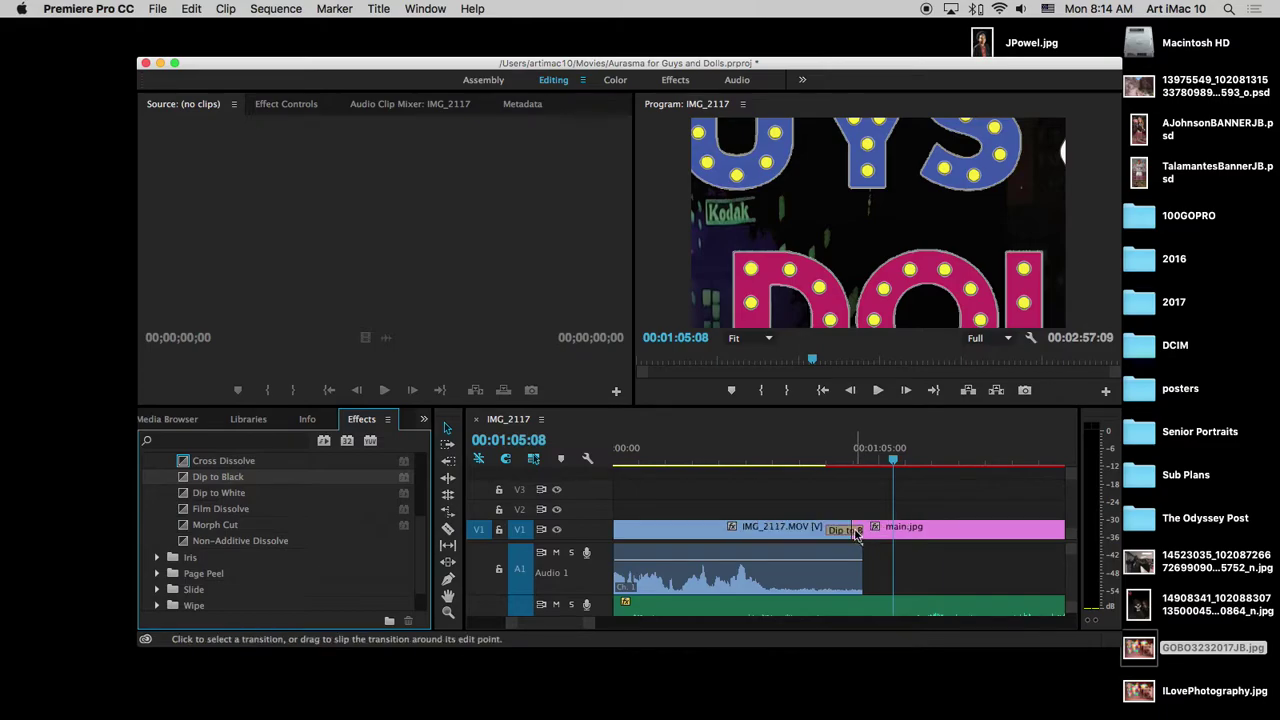
right_click(944, 528)
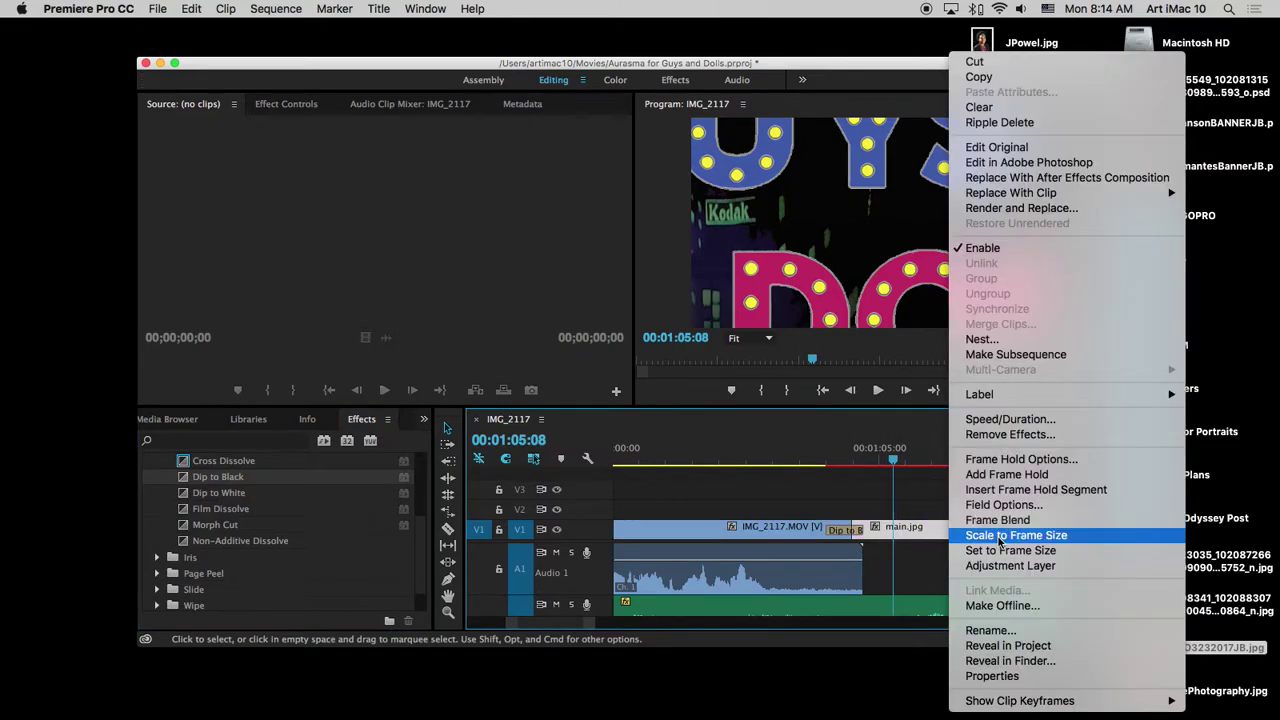
click(1000, 542)
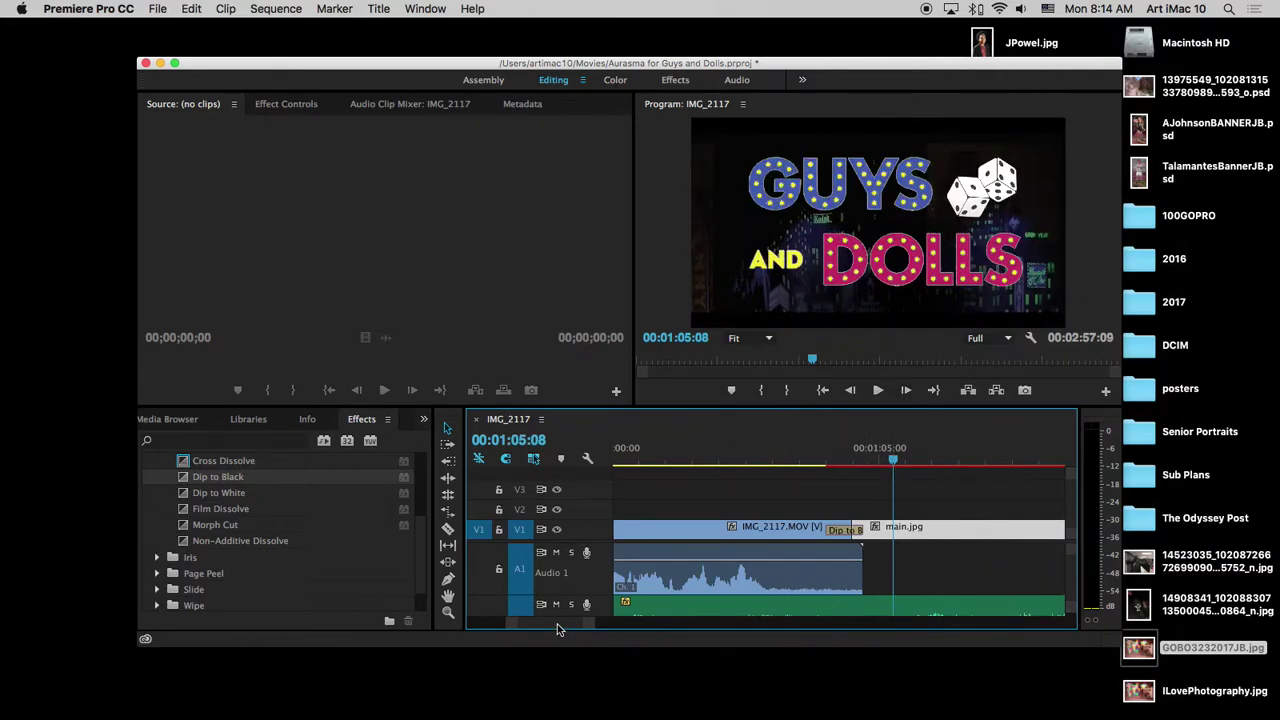
Trim the end of the closing main.jpg clip shorter and zoom the timeline in
drag(557, 624, 565, 623)
scroll(565, 627, up, 3)
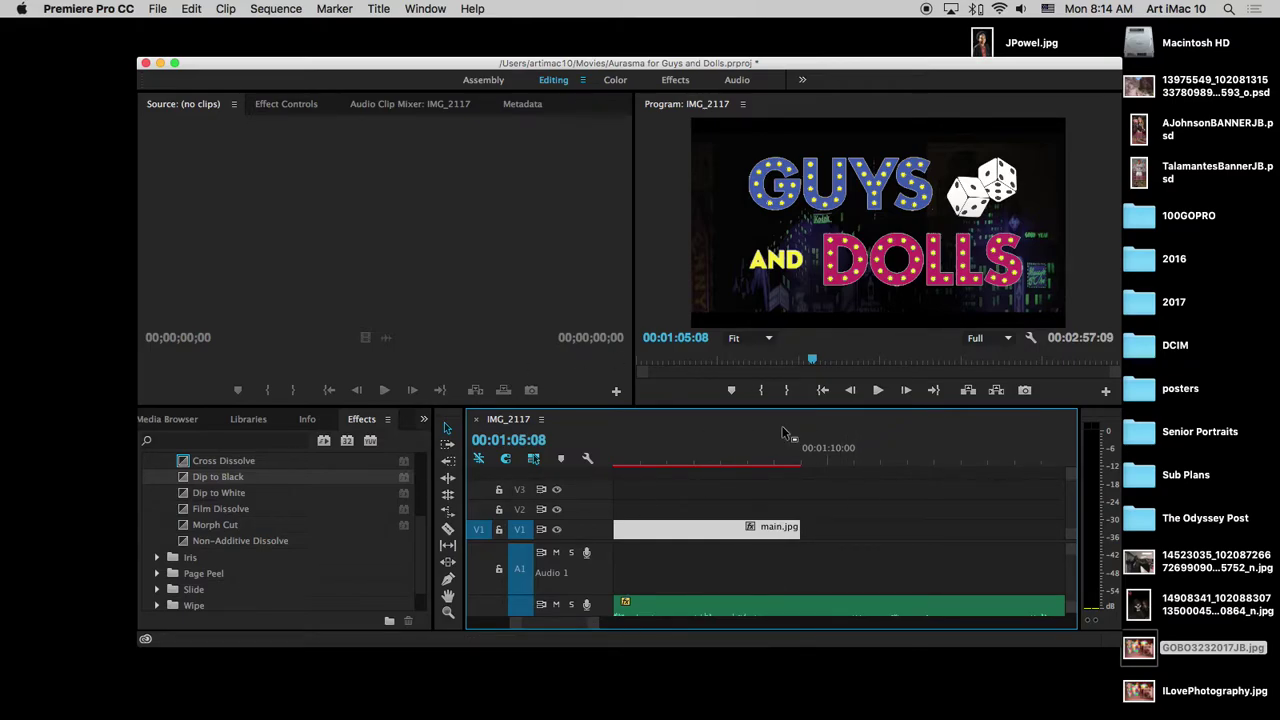
drag(796, 529, 638, 531)
key(=)
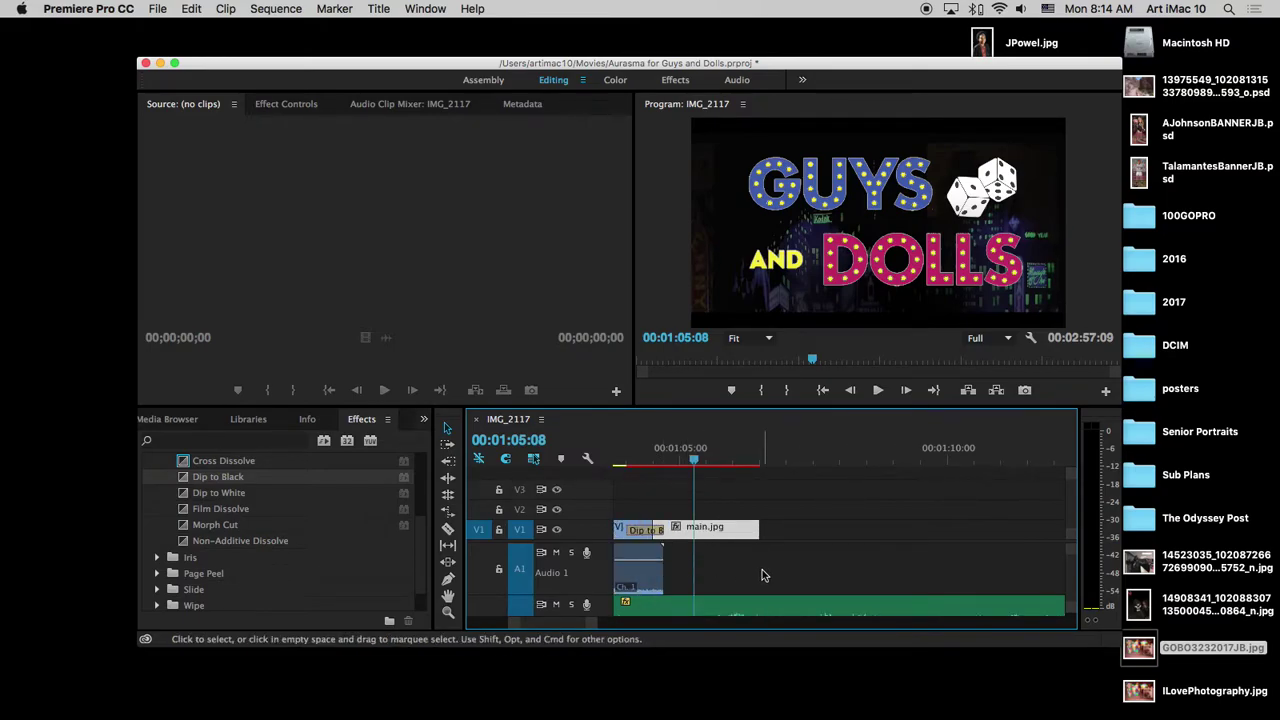
Bring the show-times email in Gmail to the front and clear its old highlight
mouse_move(810, 712)
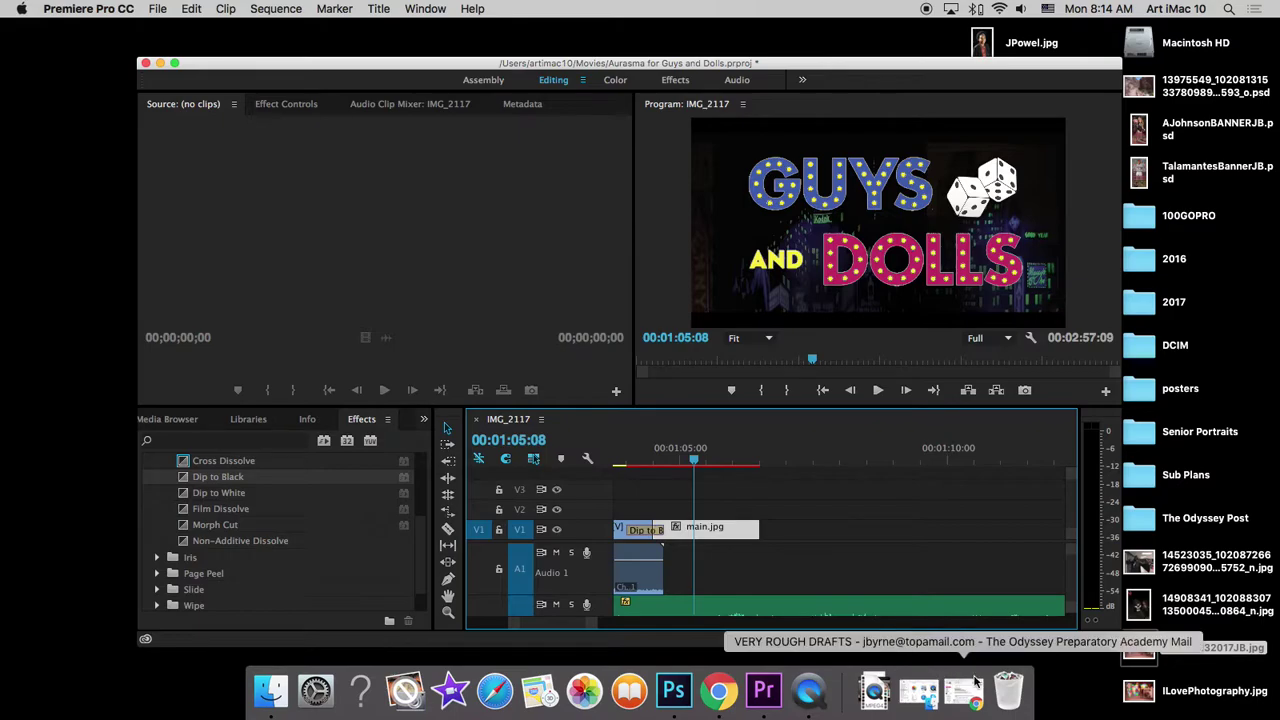
click(972, 705)
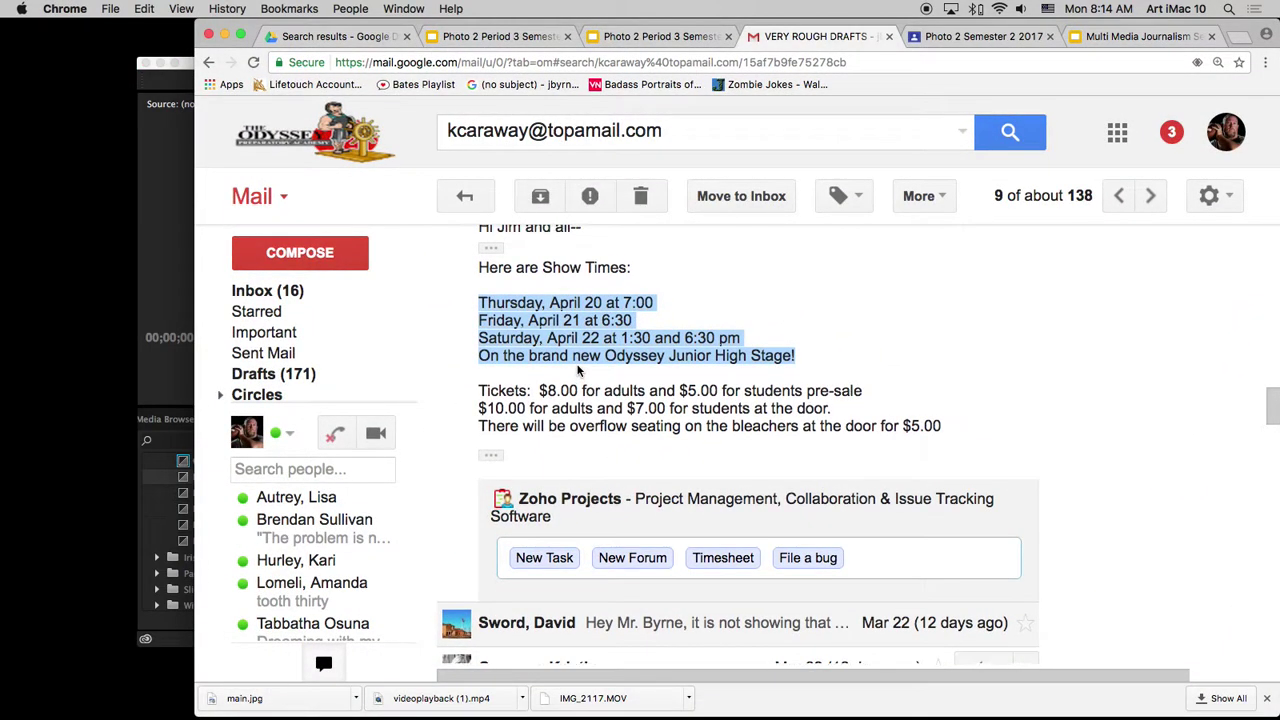
scroll(577, 370, up, 1)
scroll(577, 370, down, 1)
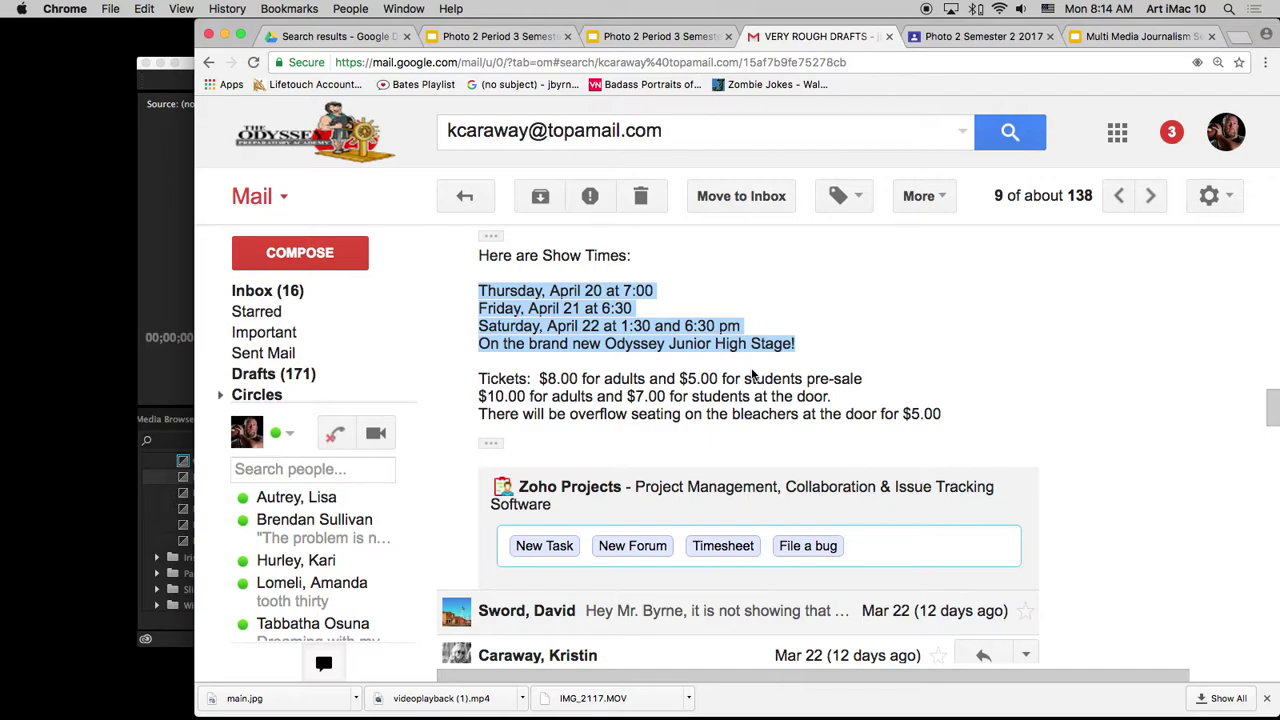
click(671, 301)
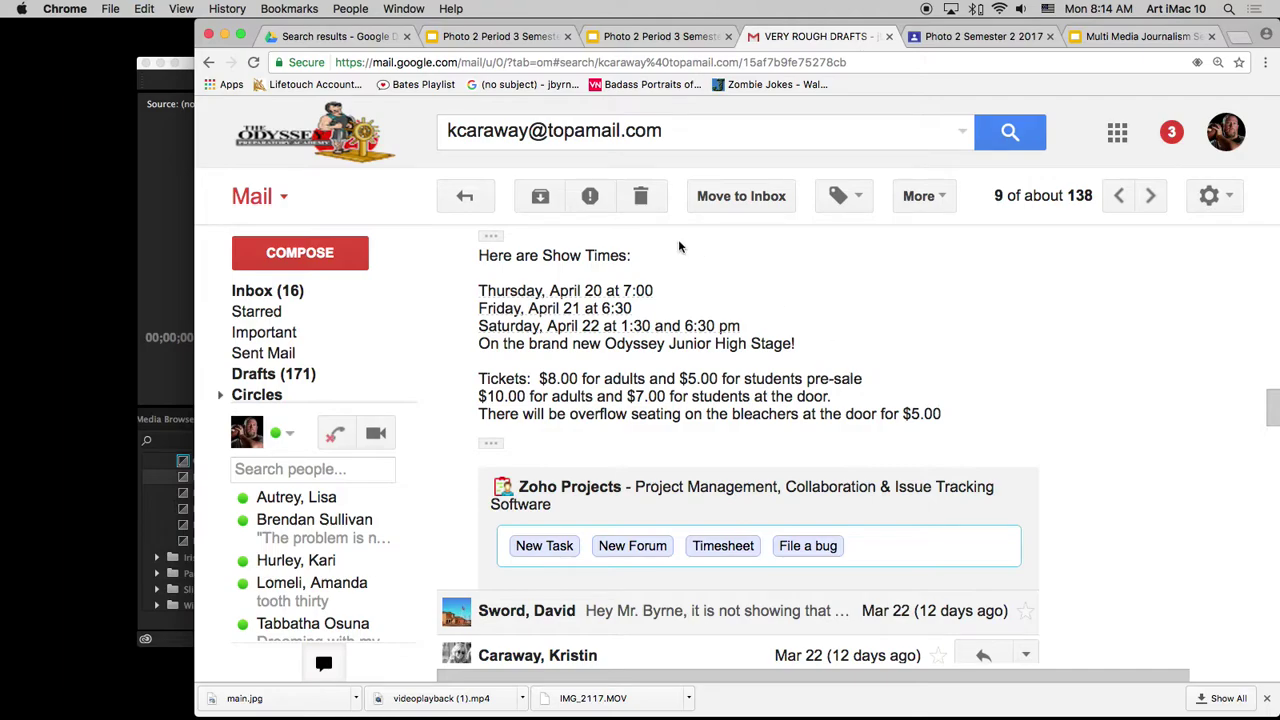
Select and copy the three show-date lines, then return to Premiere Pro
drag(662, 291, 480, 310)
click(709, 316)
click(640, 311)
drag(640, 311, 608, 311)
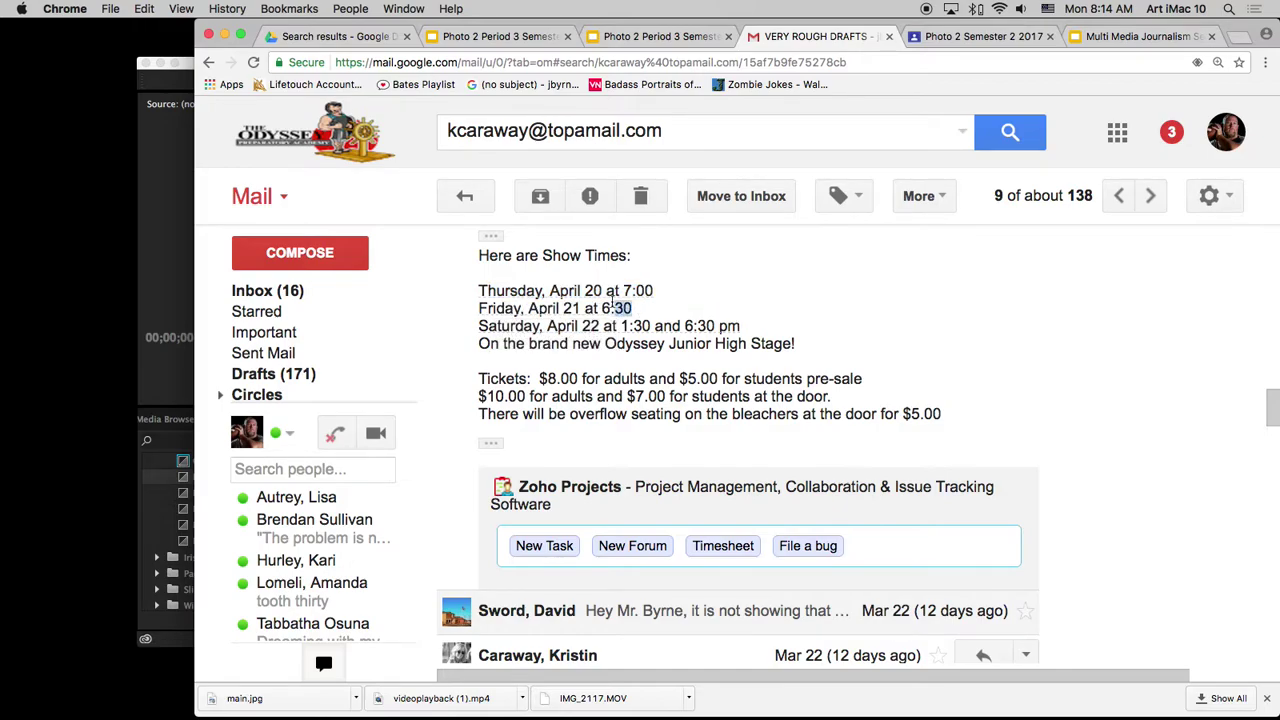
click(753, 326)
drag(753, 326, 480, 290)
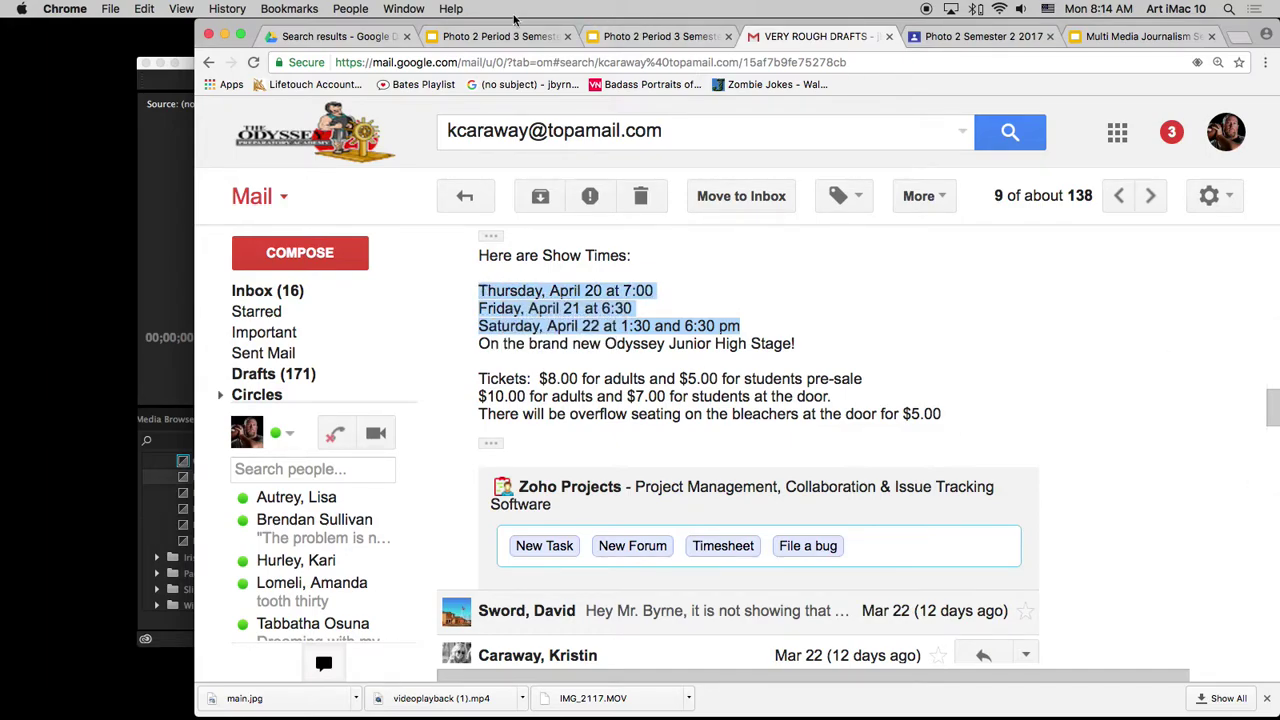
click(145, 165)
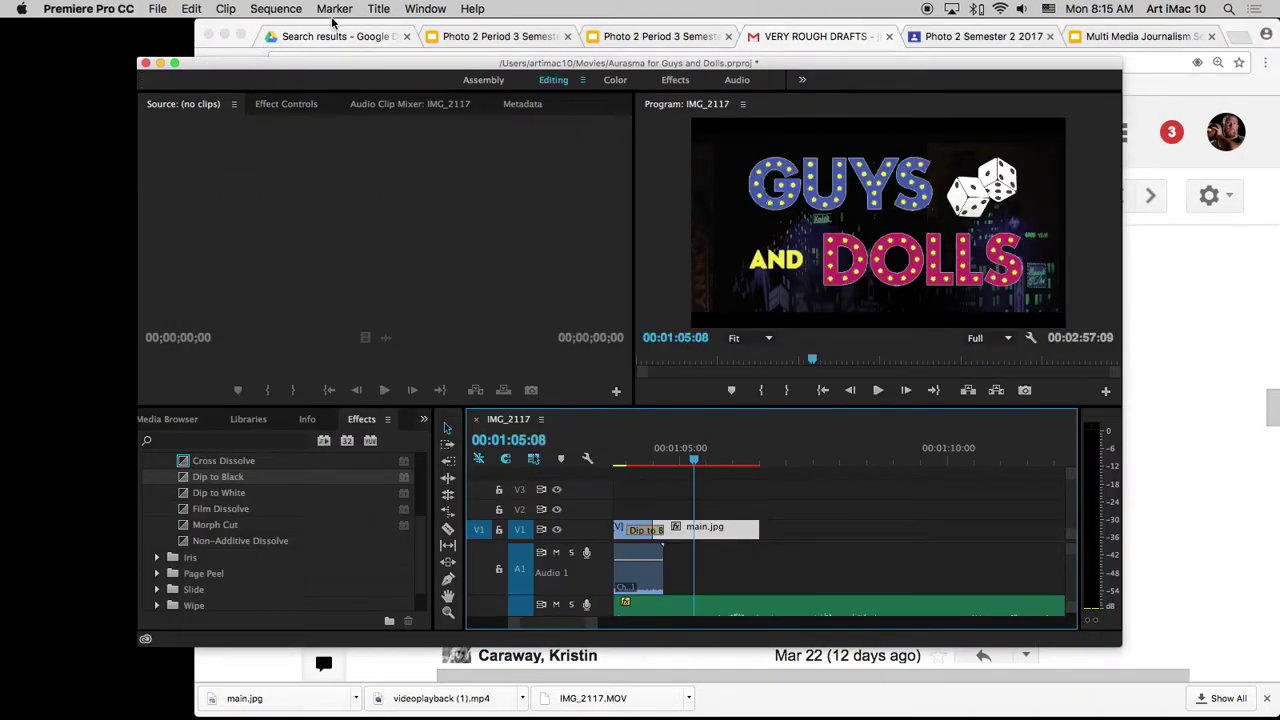
Create a new Default Still title named Title 01
click(378, 9)
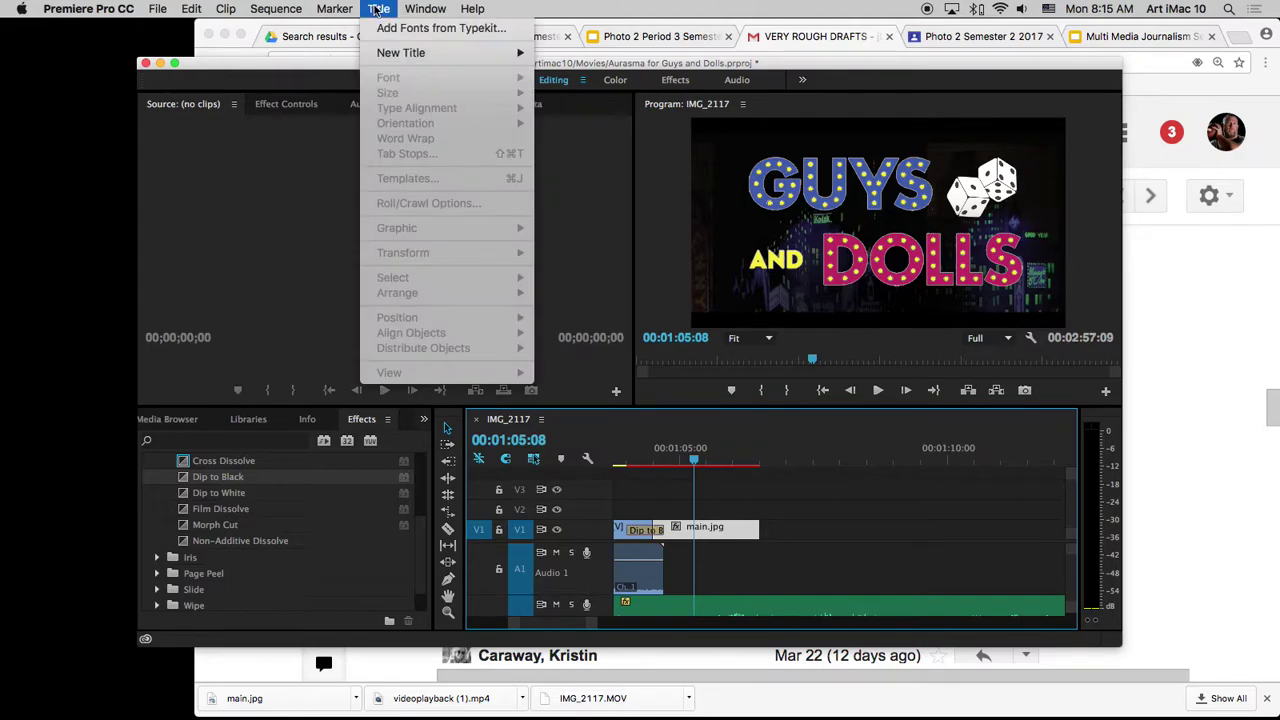
mouse_move(420, 54)
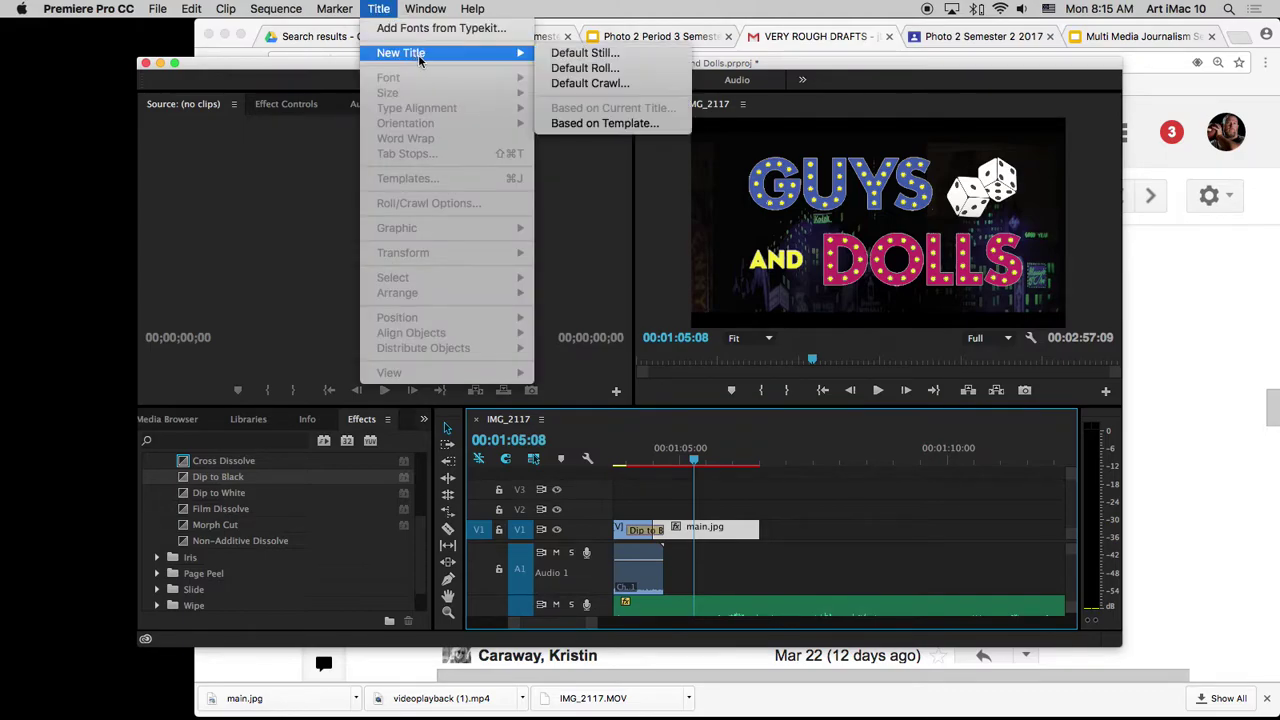
click(666, 62)
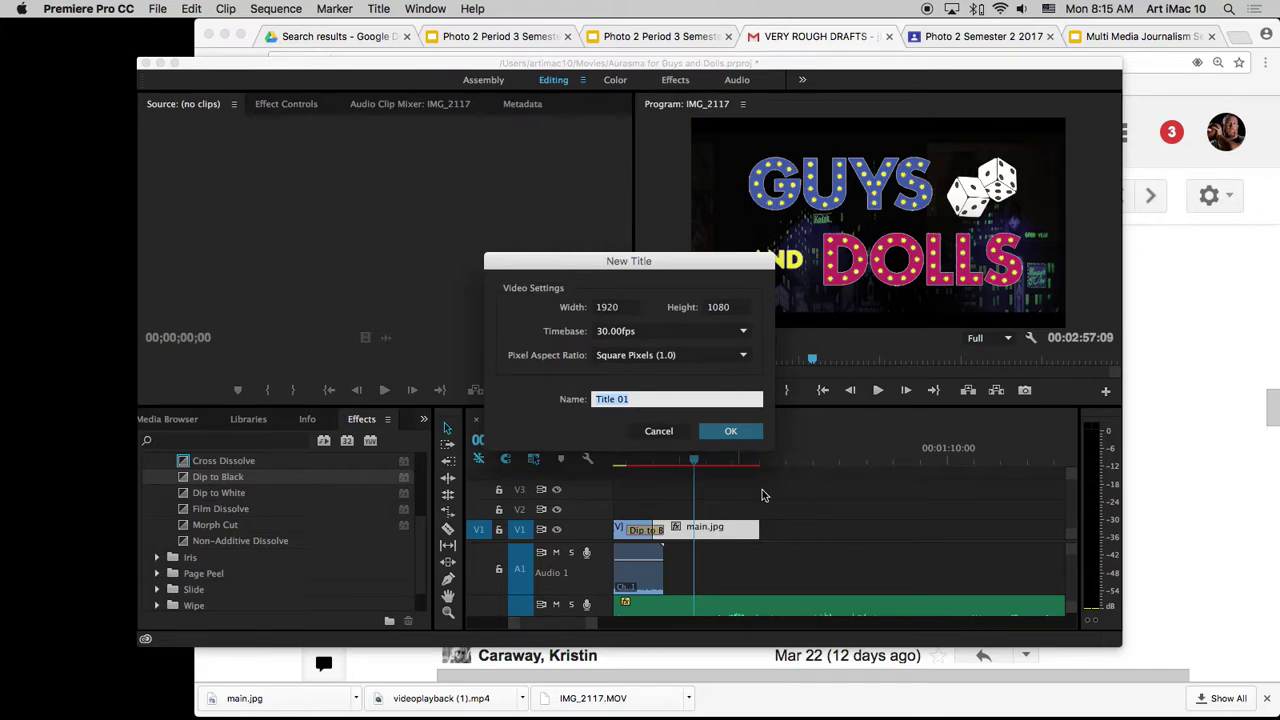
click(731, 432)
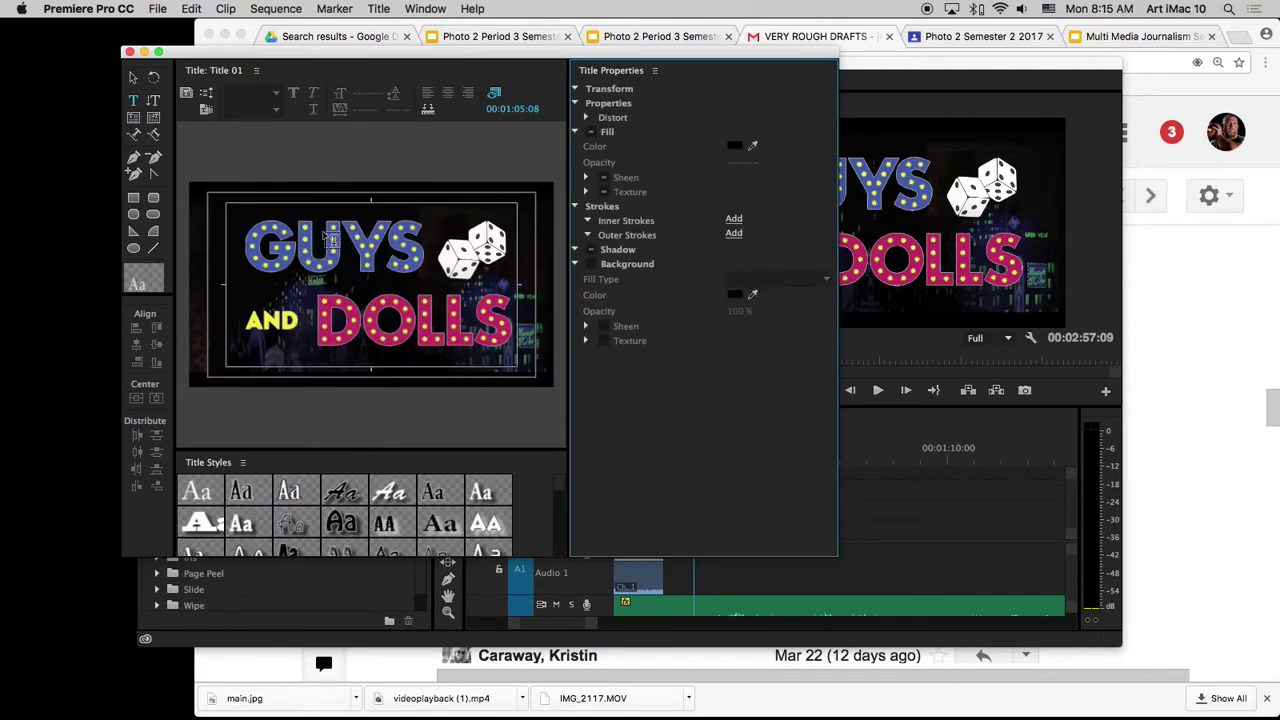
Paste the three show dates into the title, center-align them, and enlarge the text box
click(299, 234)
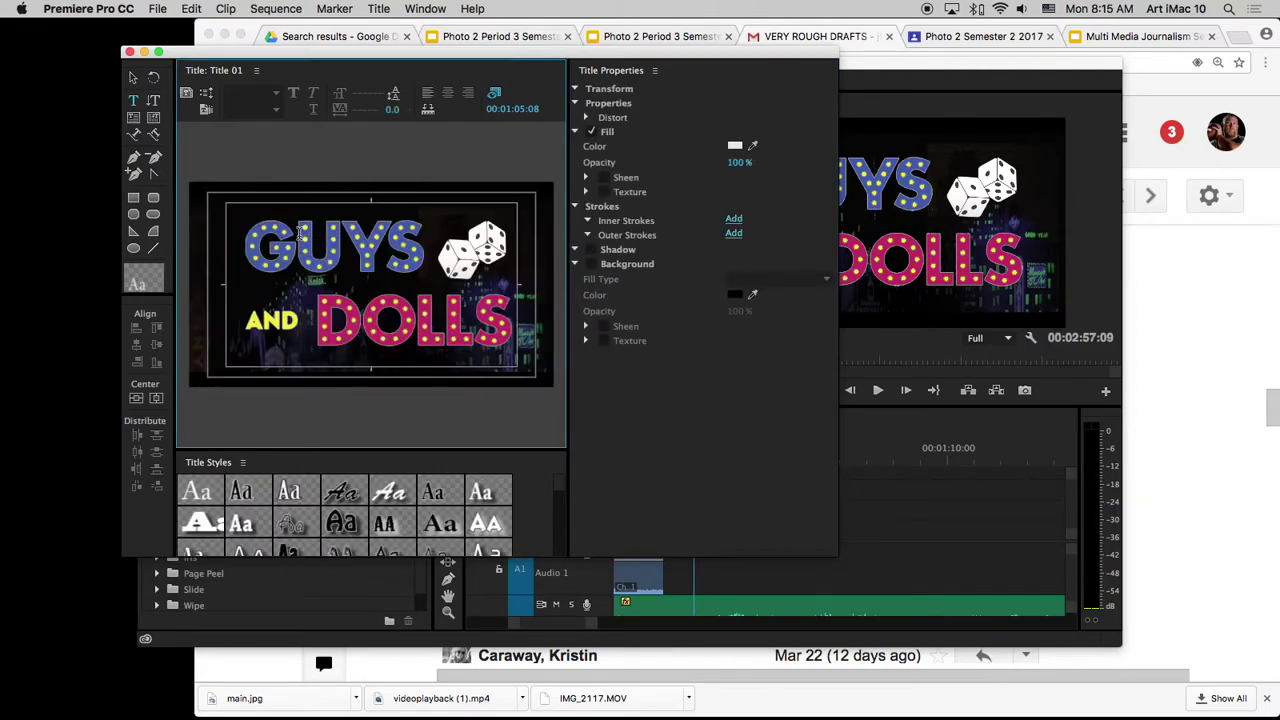
text(Thursday, April 20 at 7:00 Friday, April 21 at 6:30 Saturday, April 22 at 1:30 & 6:30 pm)
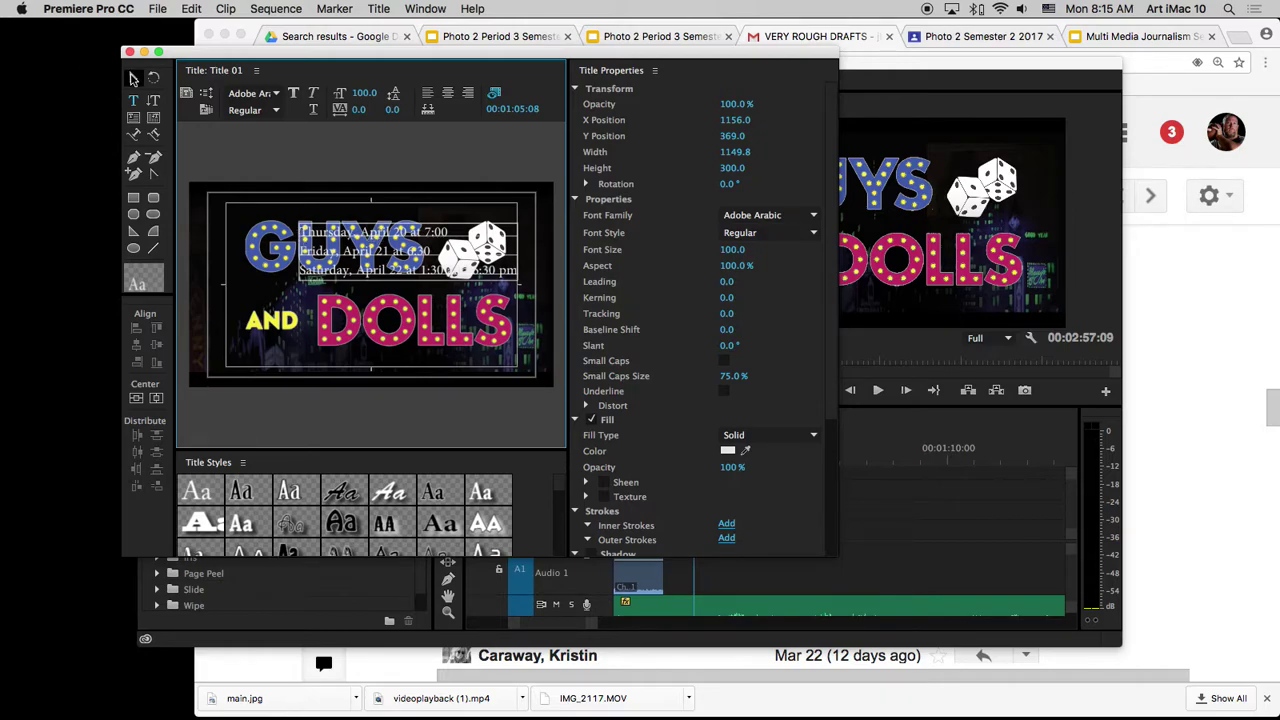
click(448, 94)
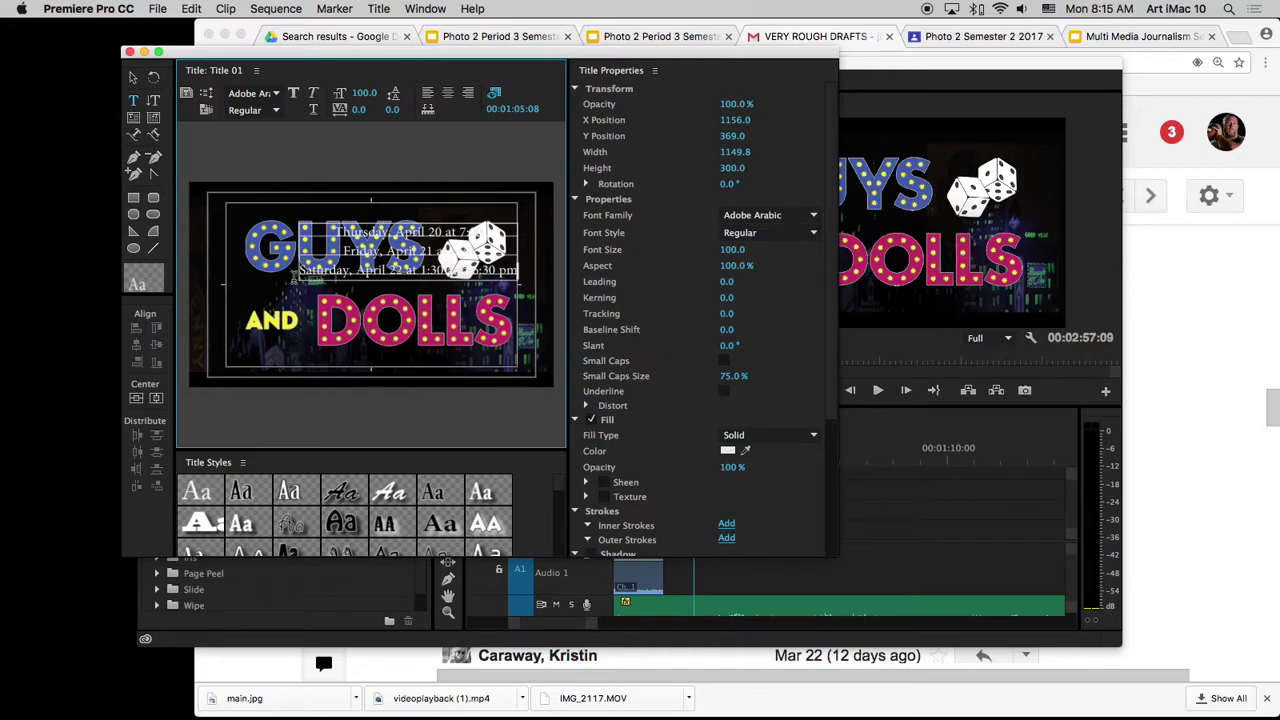
click(133, 77)
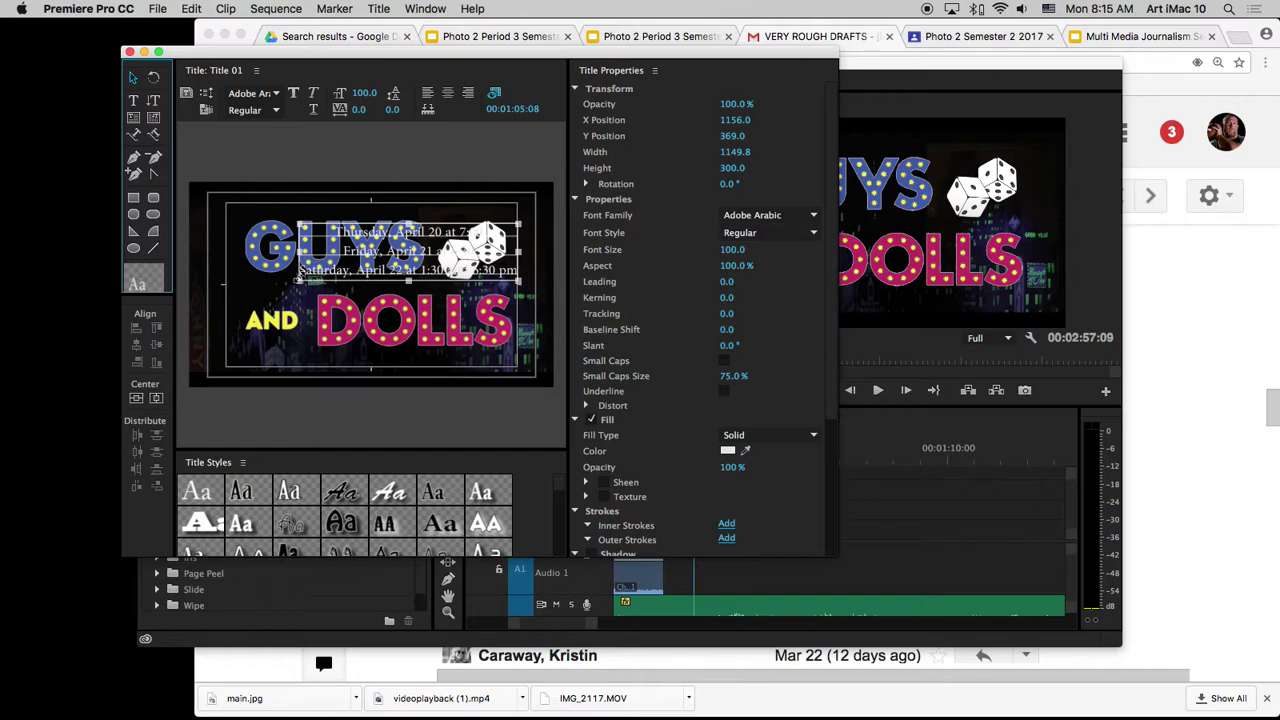
drag(299, 279, 225, 362)
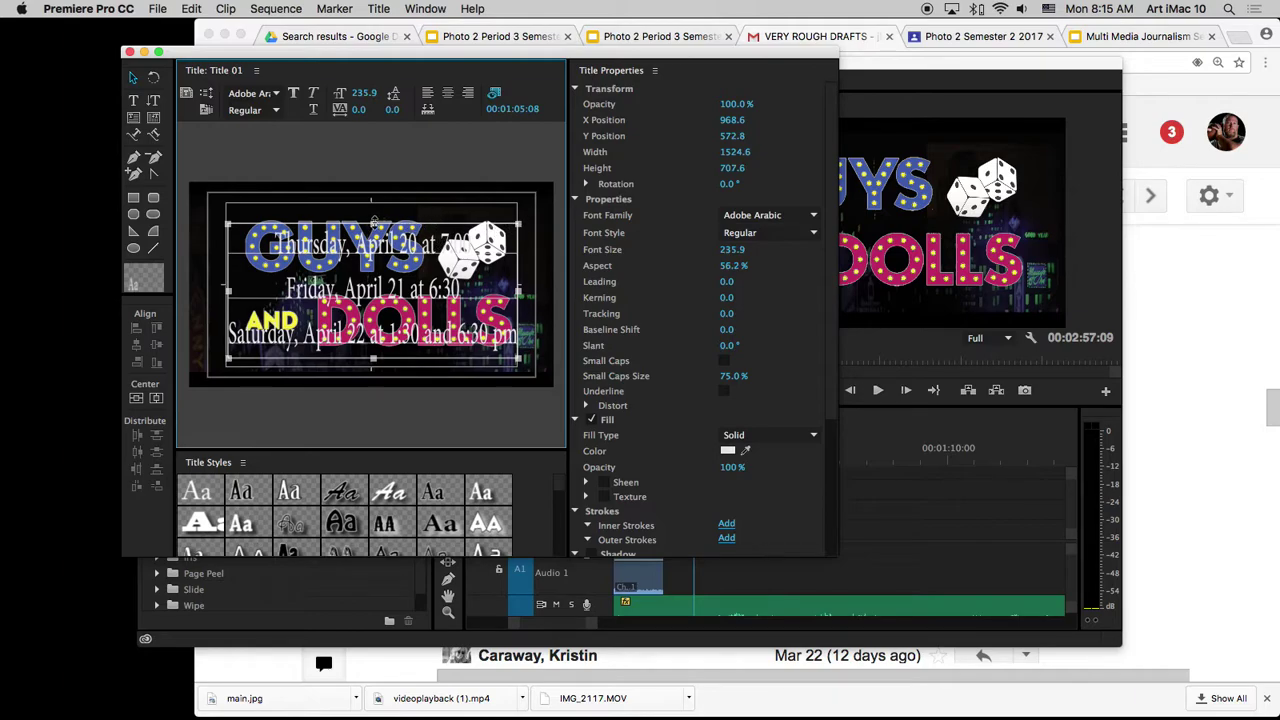
drag(374, 220, 374, 203)
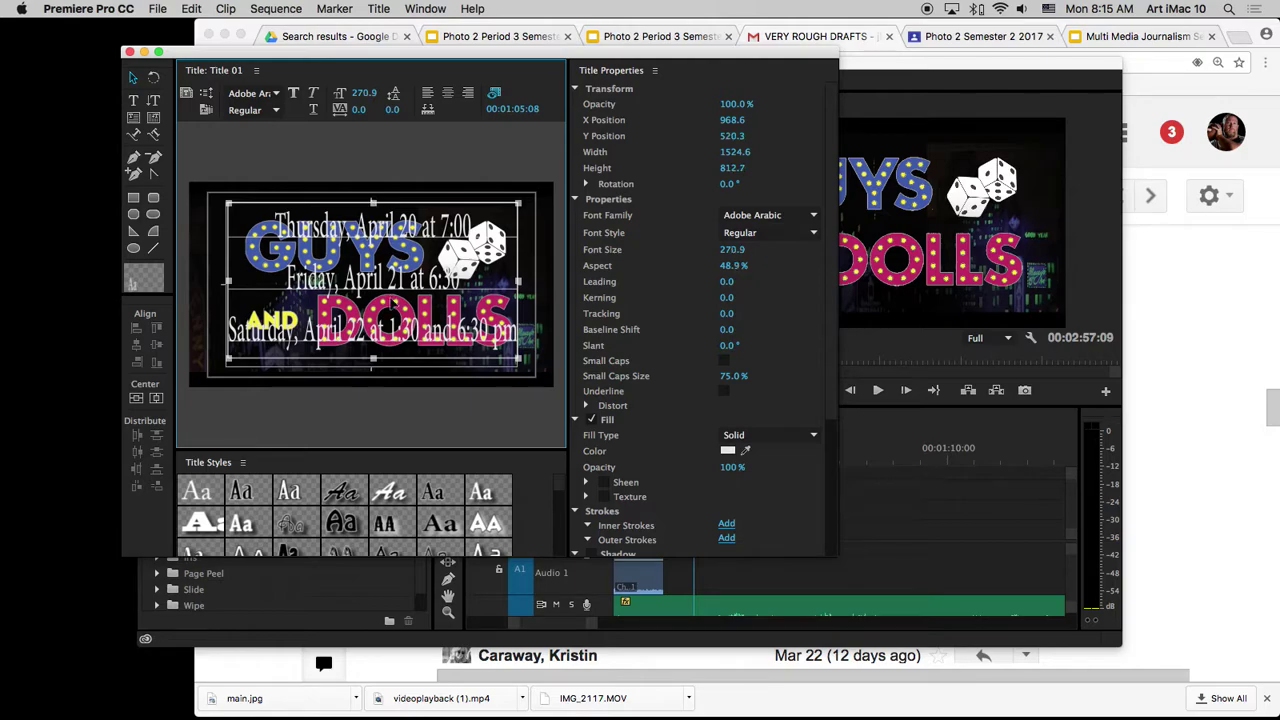
drag(373, 358, 373, 363)
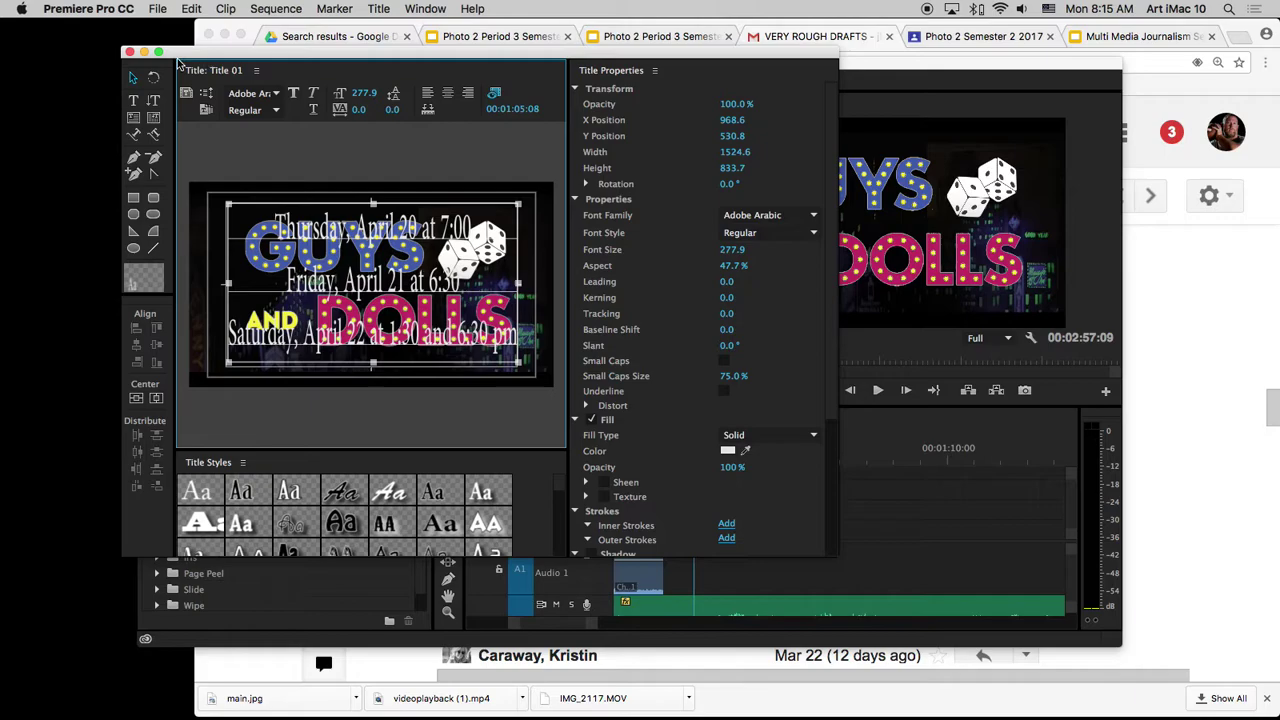
Place Title 01 on V1 after main.jpg, trim it to about 4 seconds, and stop playback
click(129, 52)
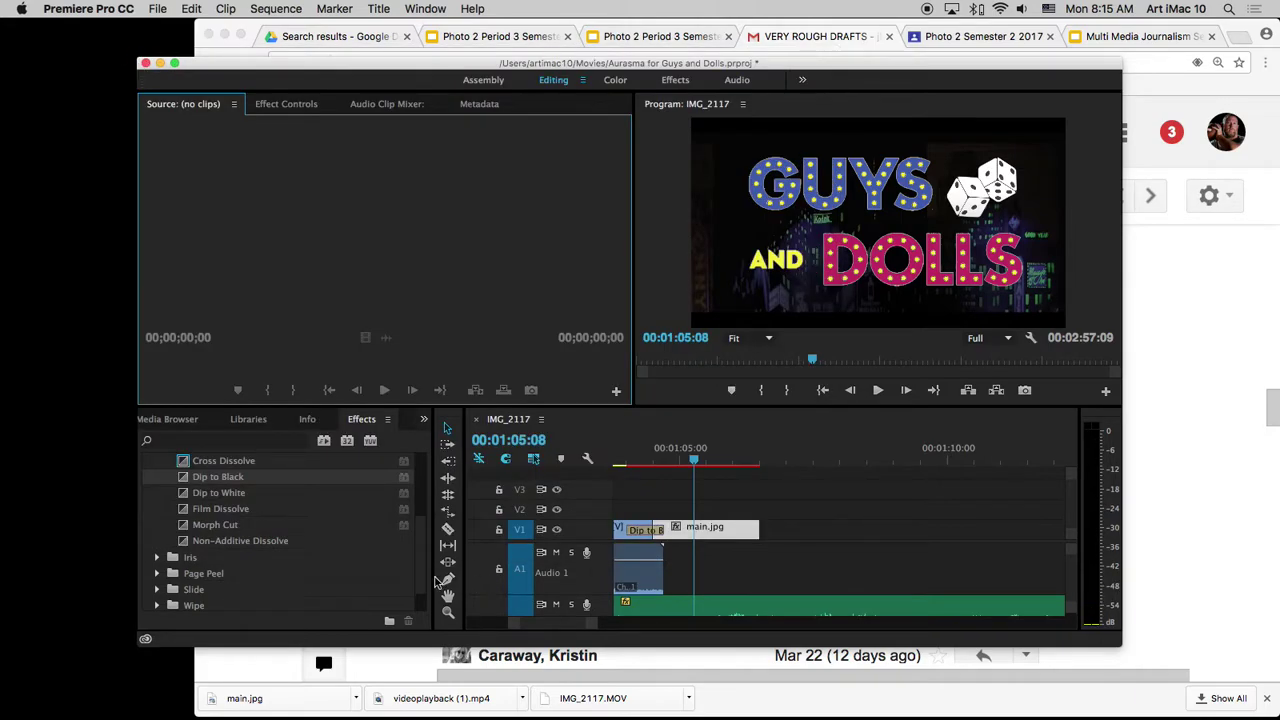
click(424, 424)
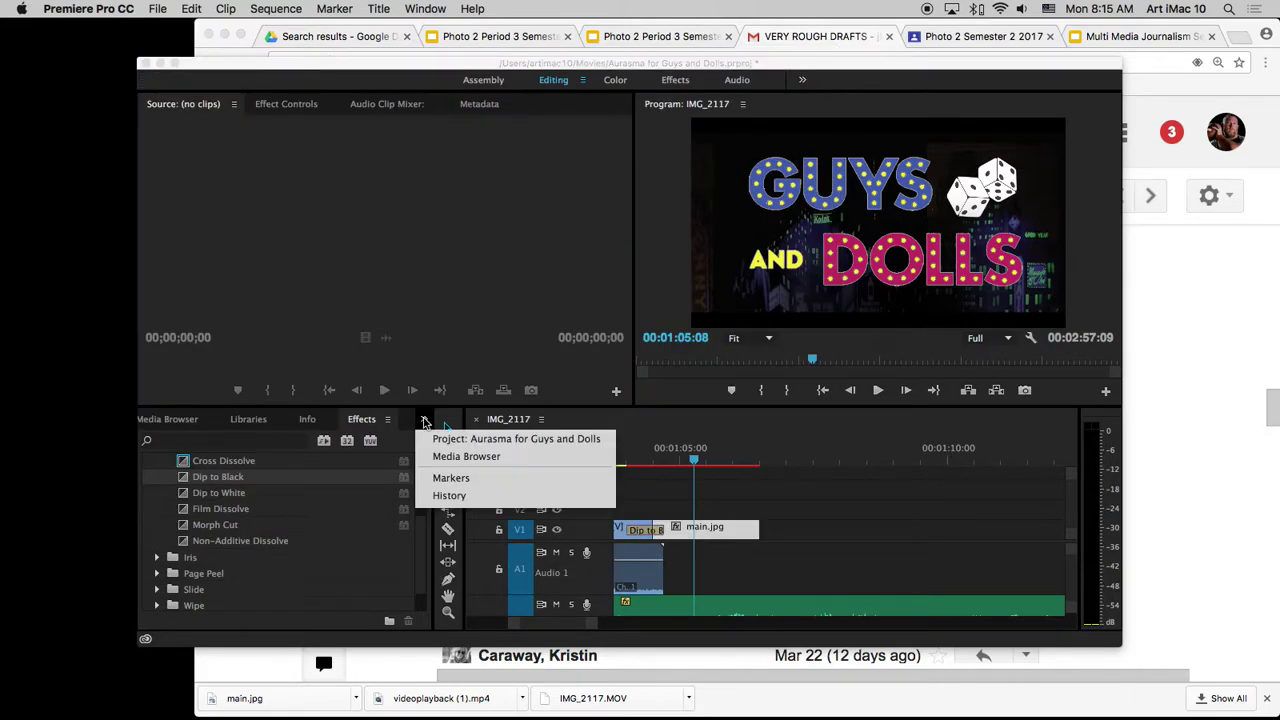
click(465, 436)
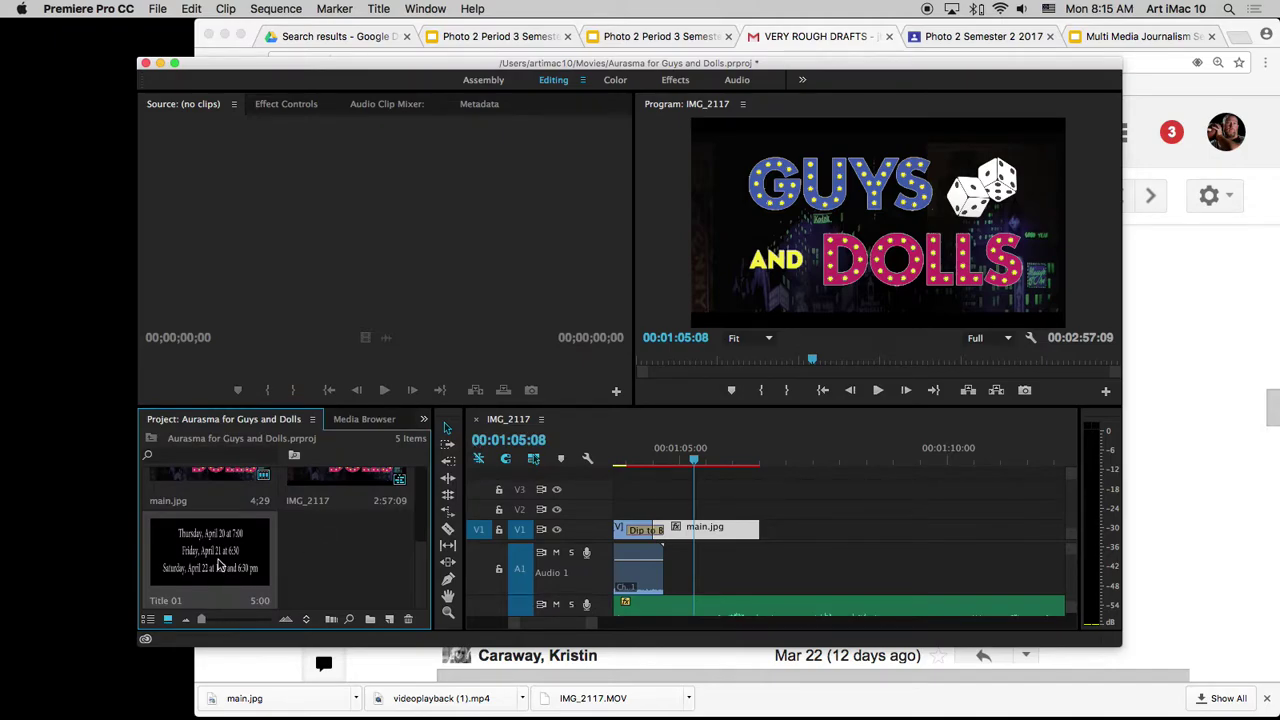
drag(218, 566, 772, 538)
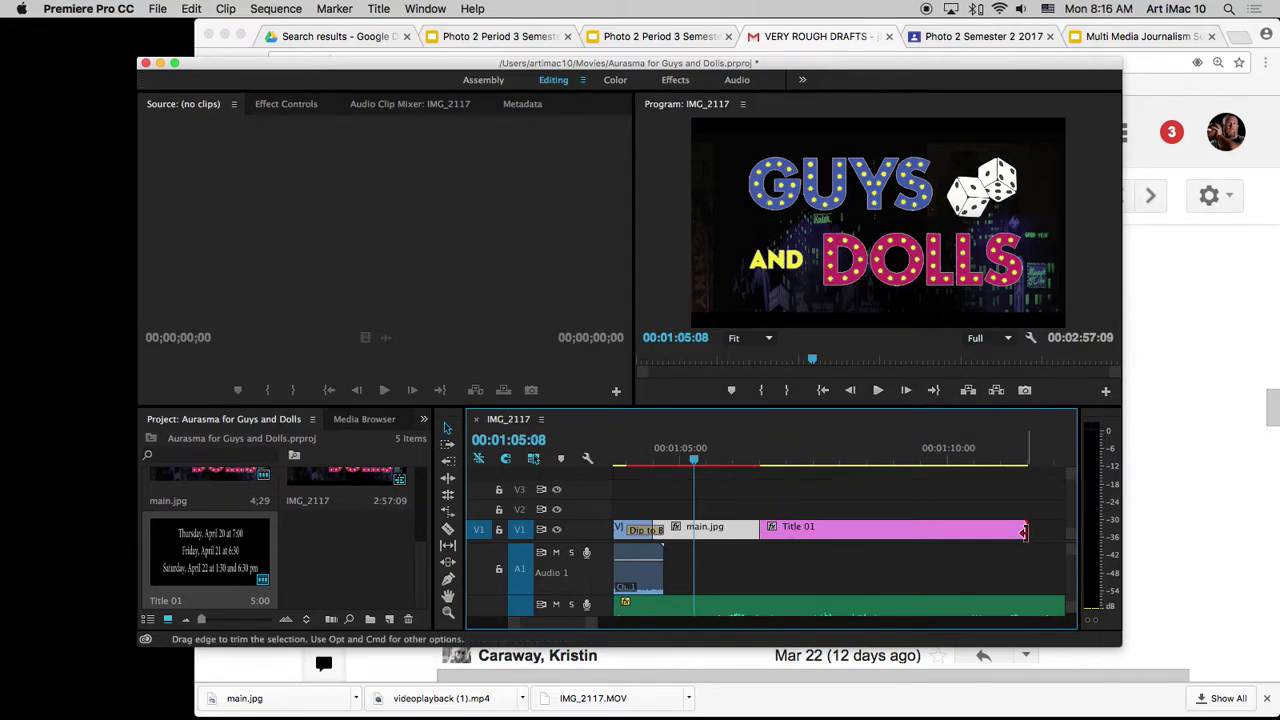
drag(1022, 531, 960, 531)
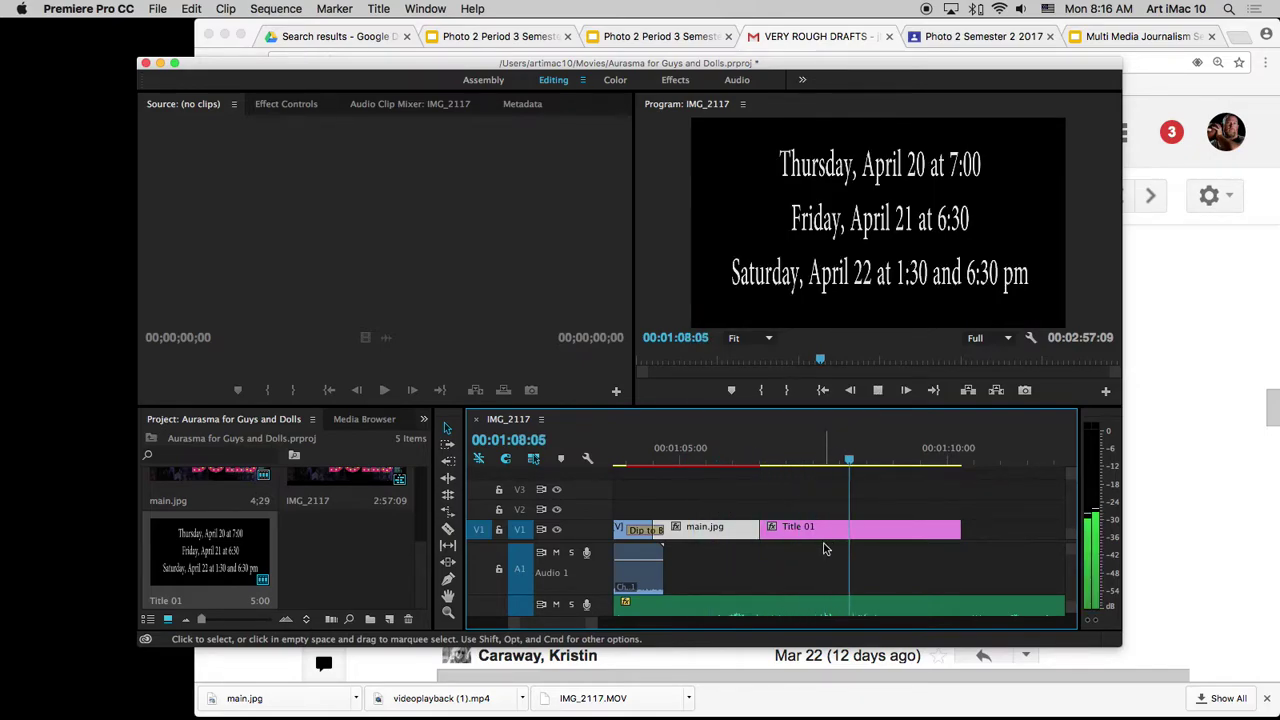
key(space)
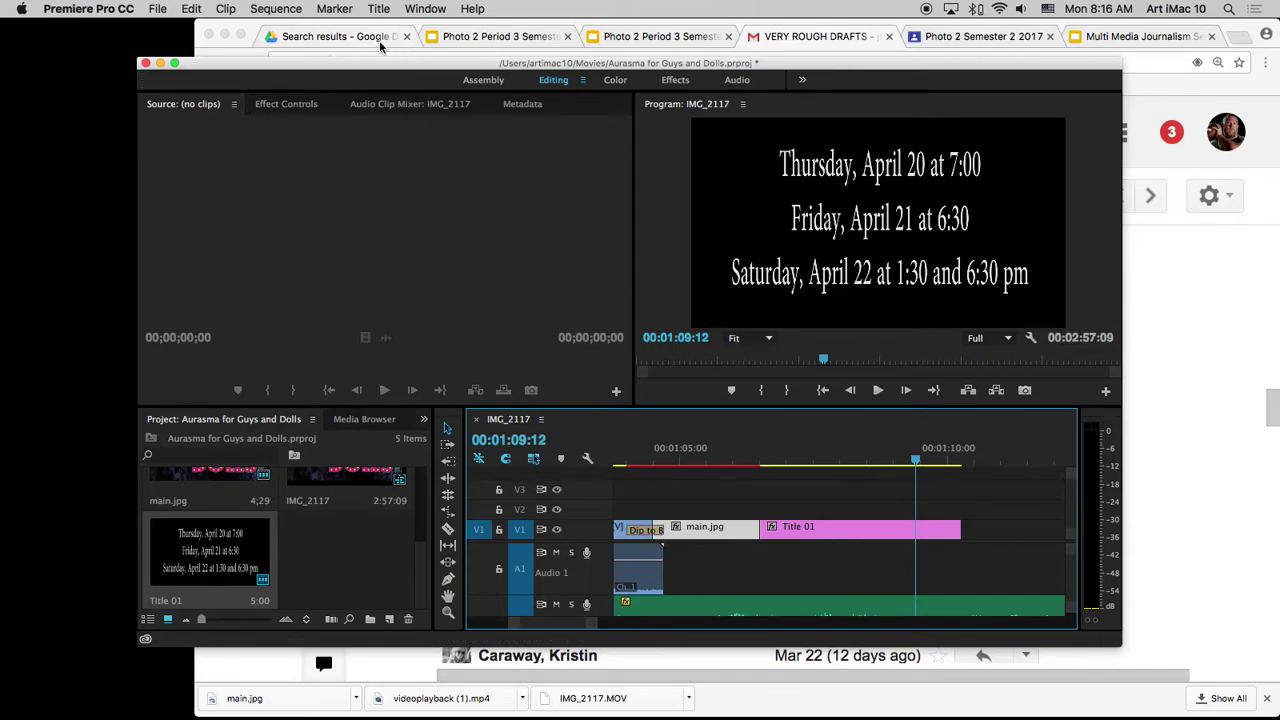
Create a Default Still title named Title 02 and hide its background video
click(380, 9)
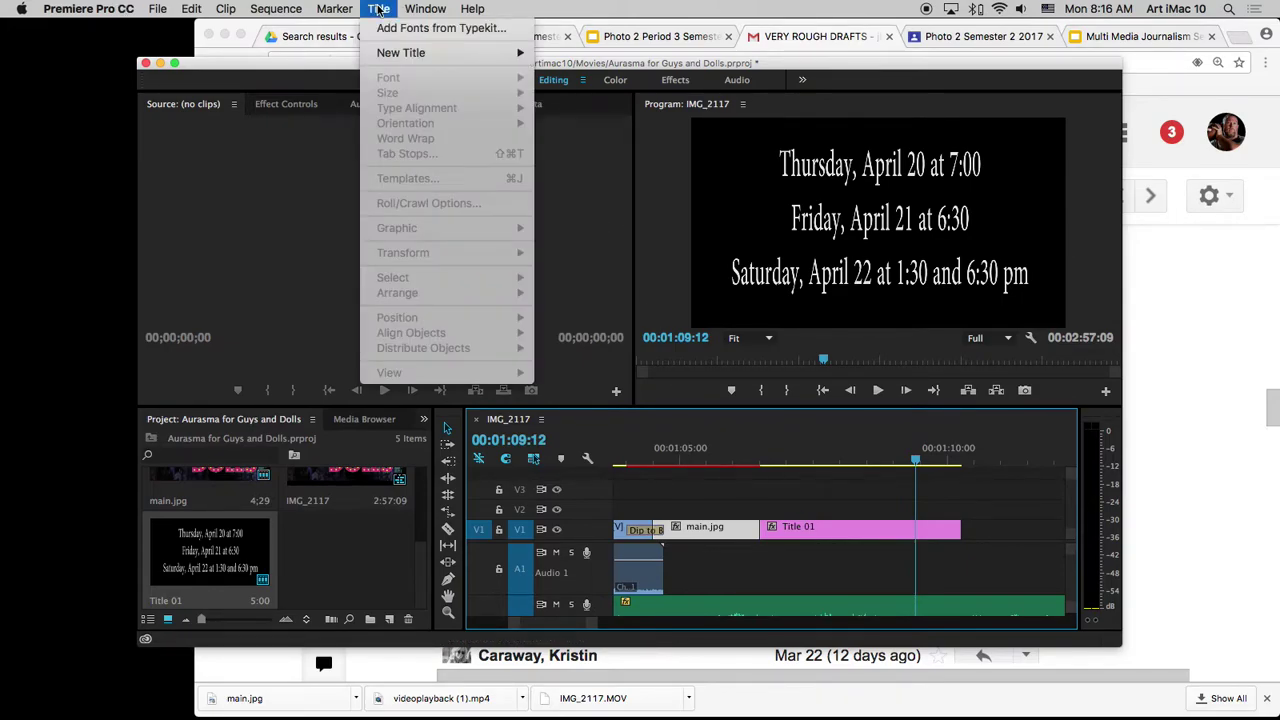
mouse_move(405, 52)
click(568, 50)
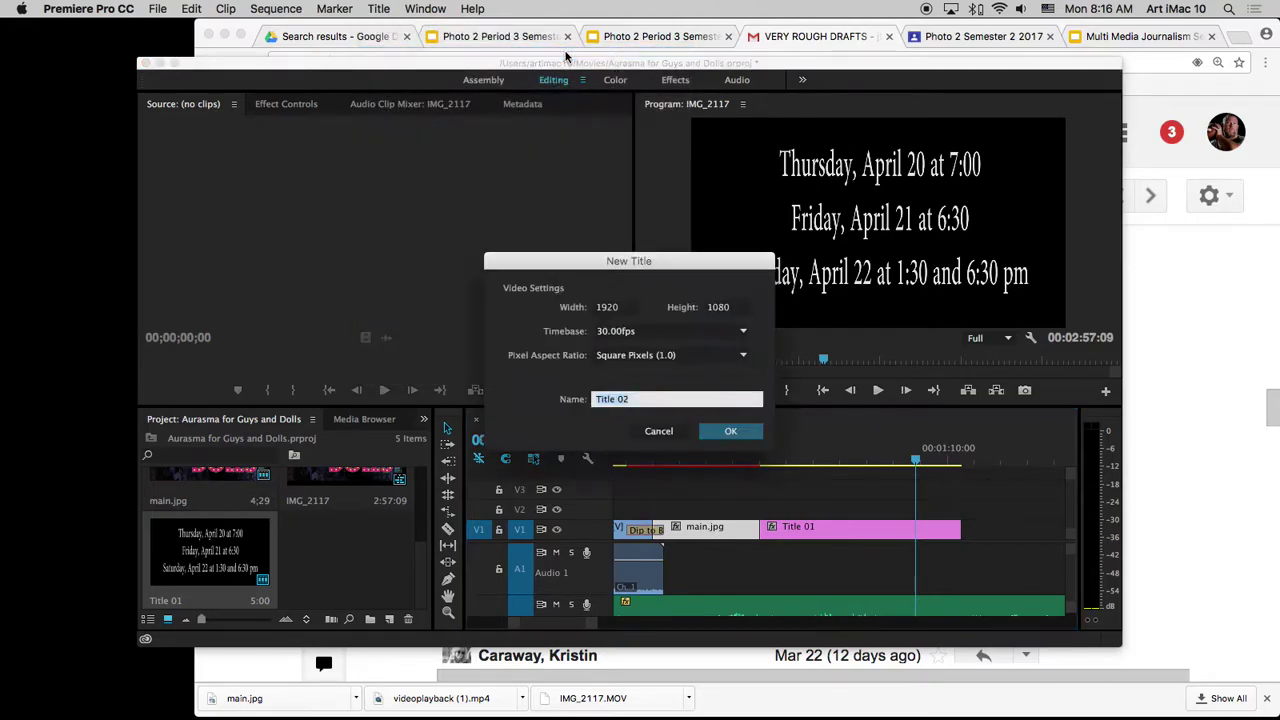
click(750, 432)
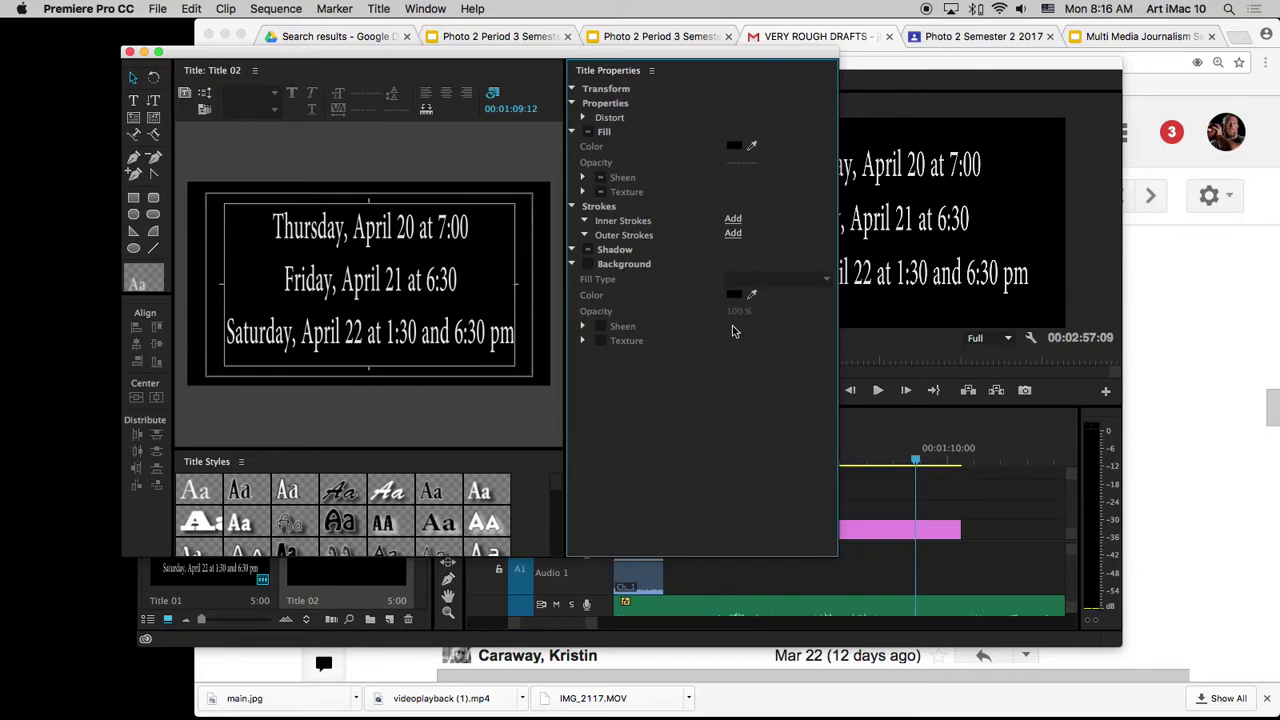
click(492, 95)
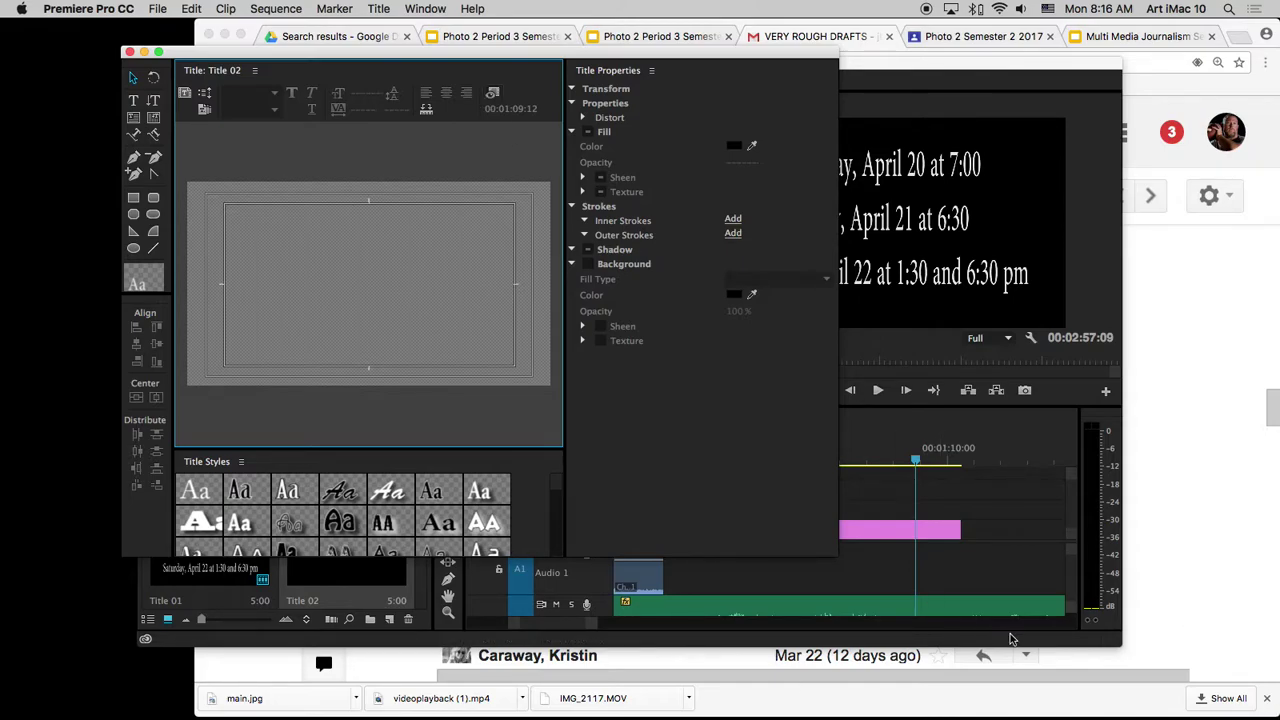
Select the 'On the brand new Odyssey Junior High Stage!' line in the show-times email
click(1172, 576)
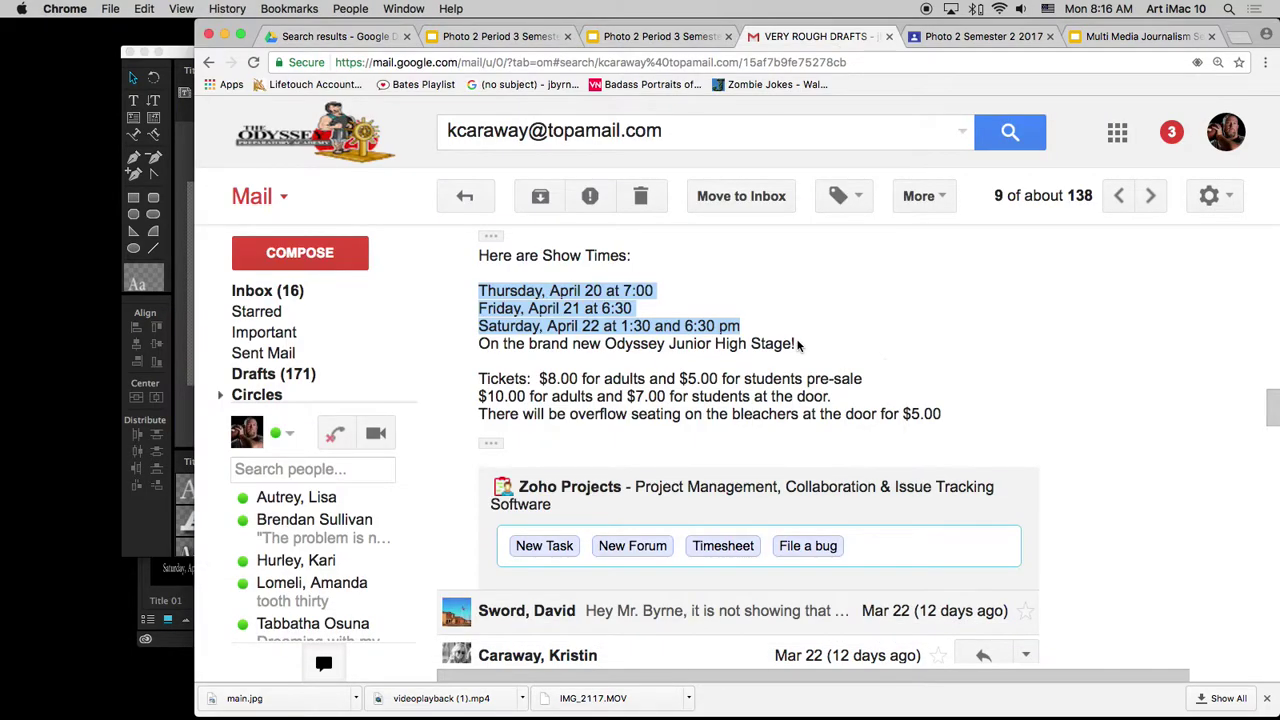
drag(815, 348, 668, 344)
click(474, 377)
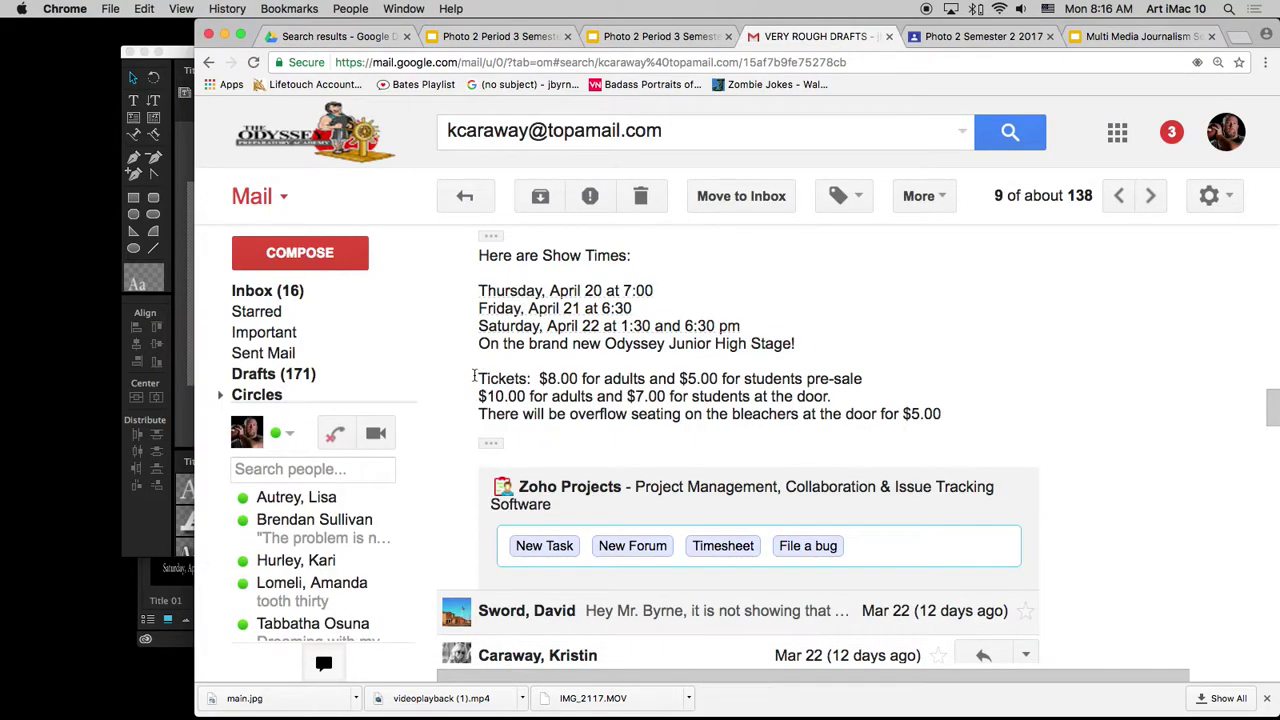
triple_click(459, 351)
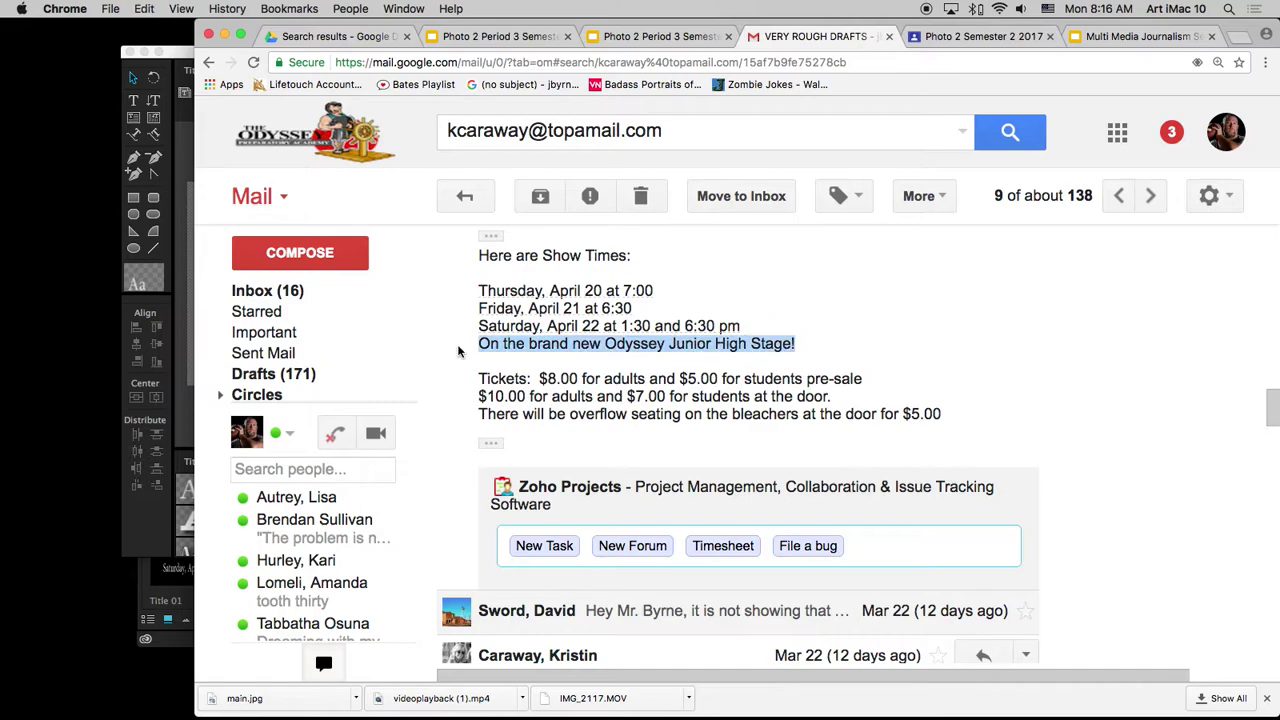
click(155, 55)
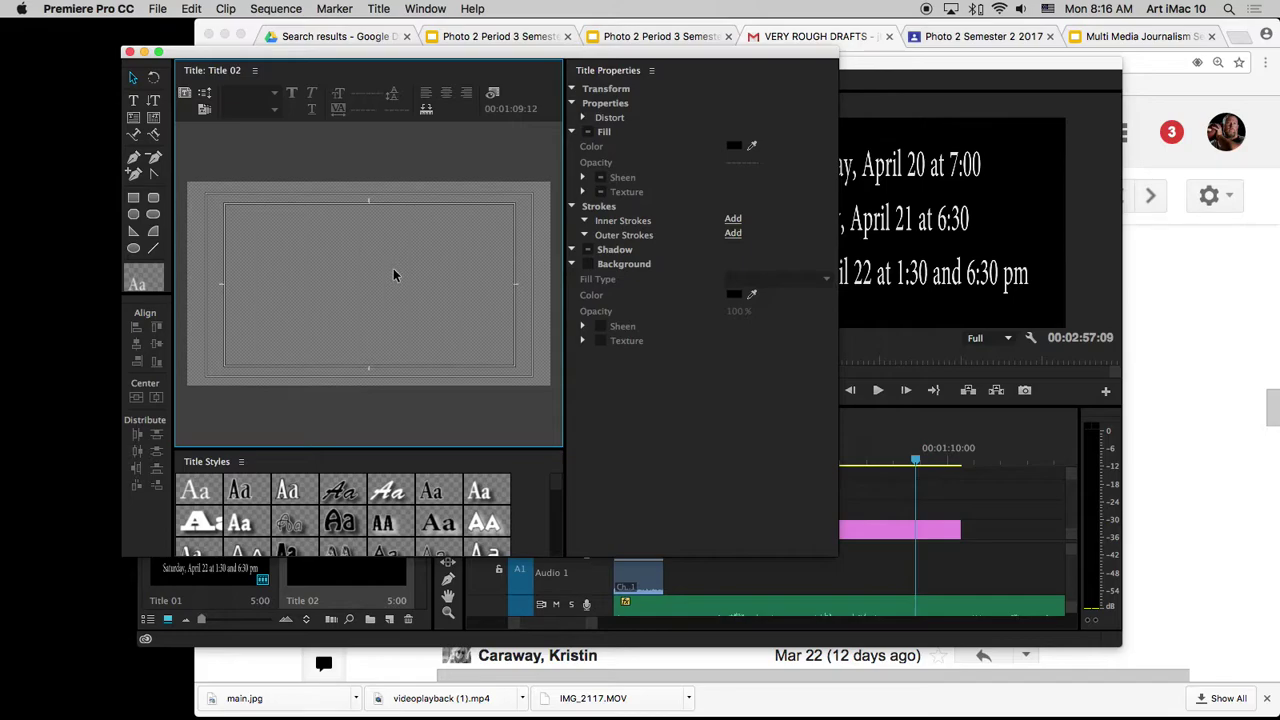
click(1234, 430)
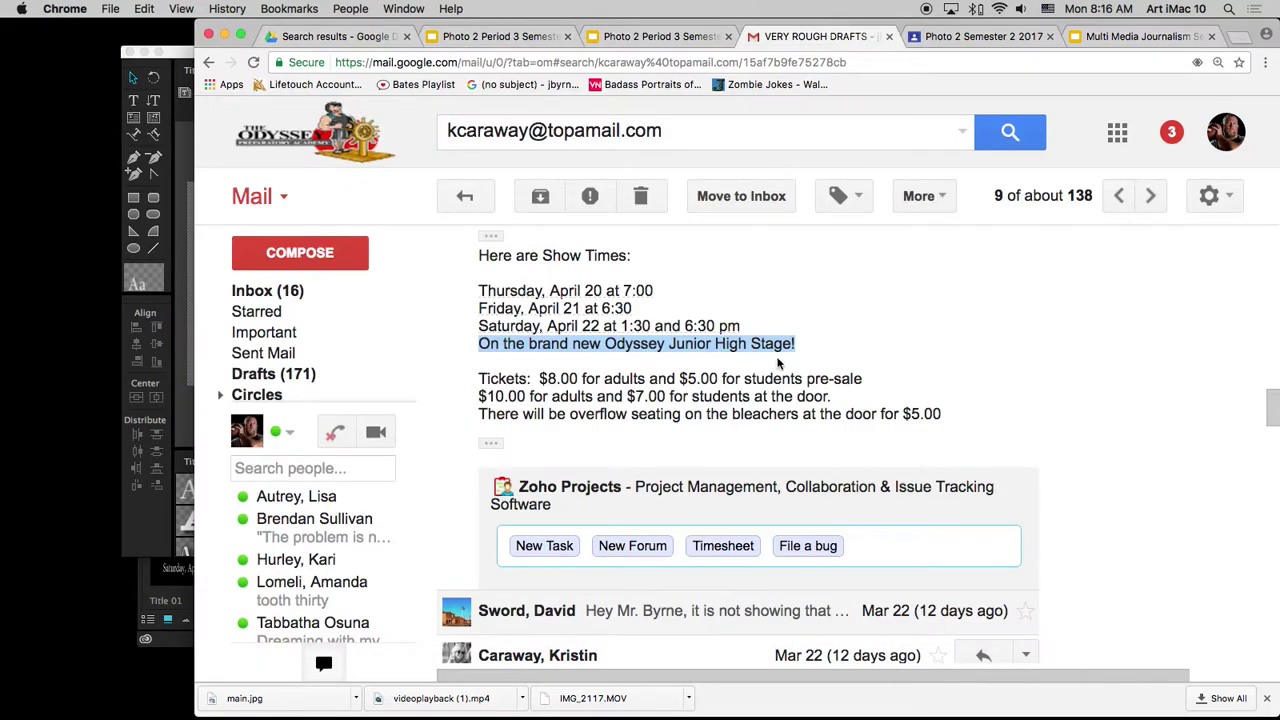
click(850, 364)
triple_click(440, 344)
key(super+c)
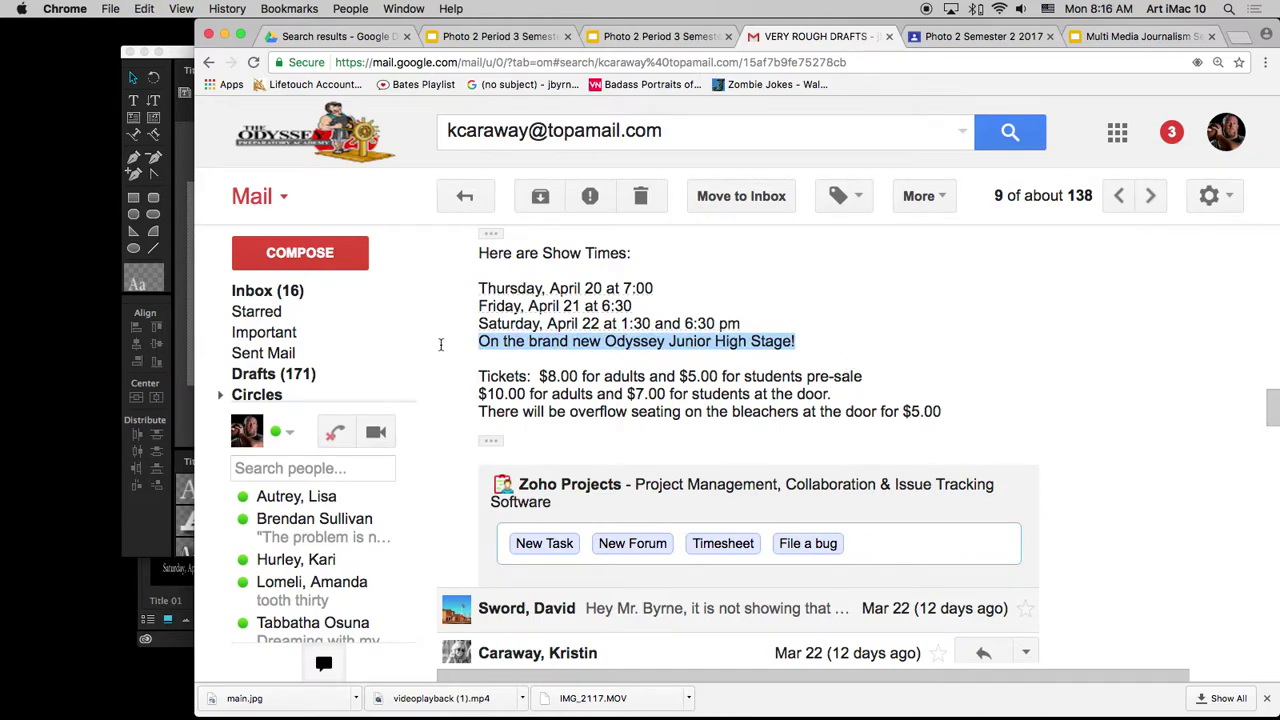
Paste the Odyssey Junior High Stage line into Title 02 and resize its text box
click(177, 160)
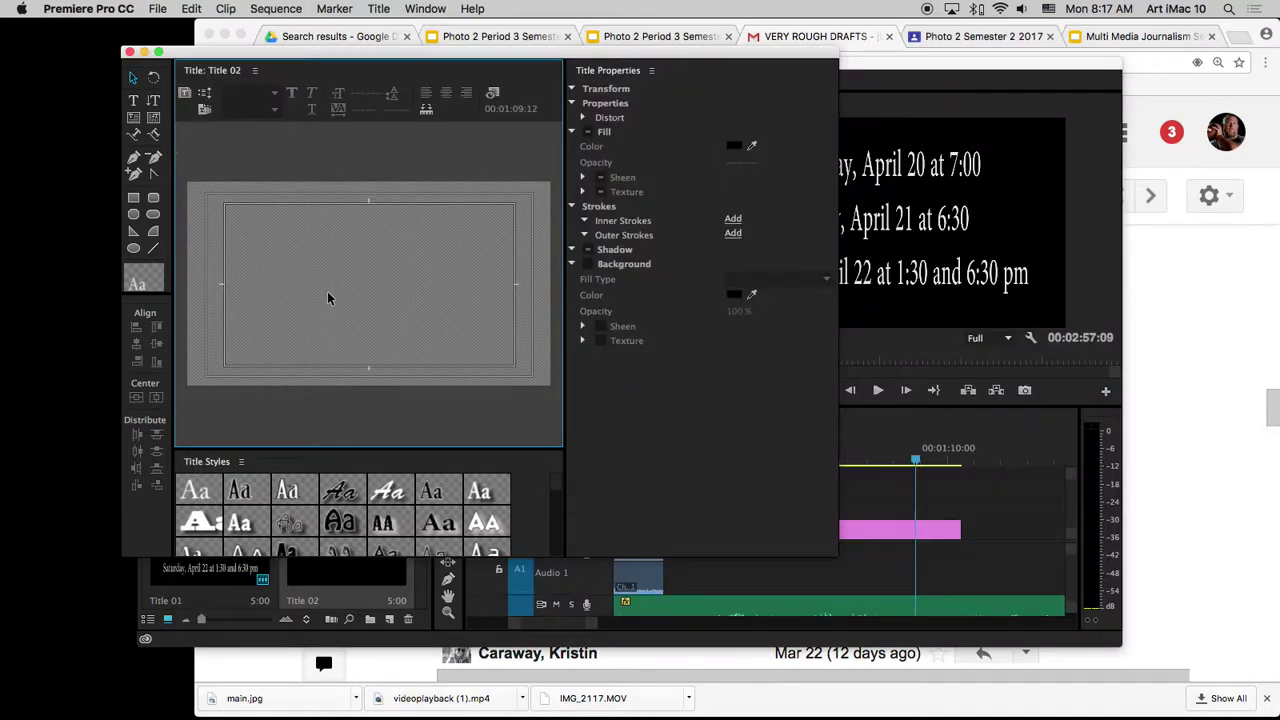
click(133, 100)
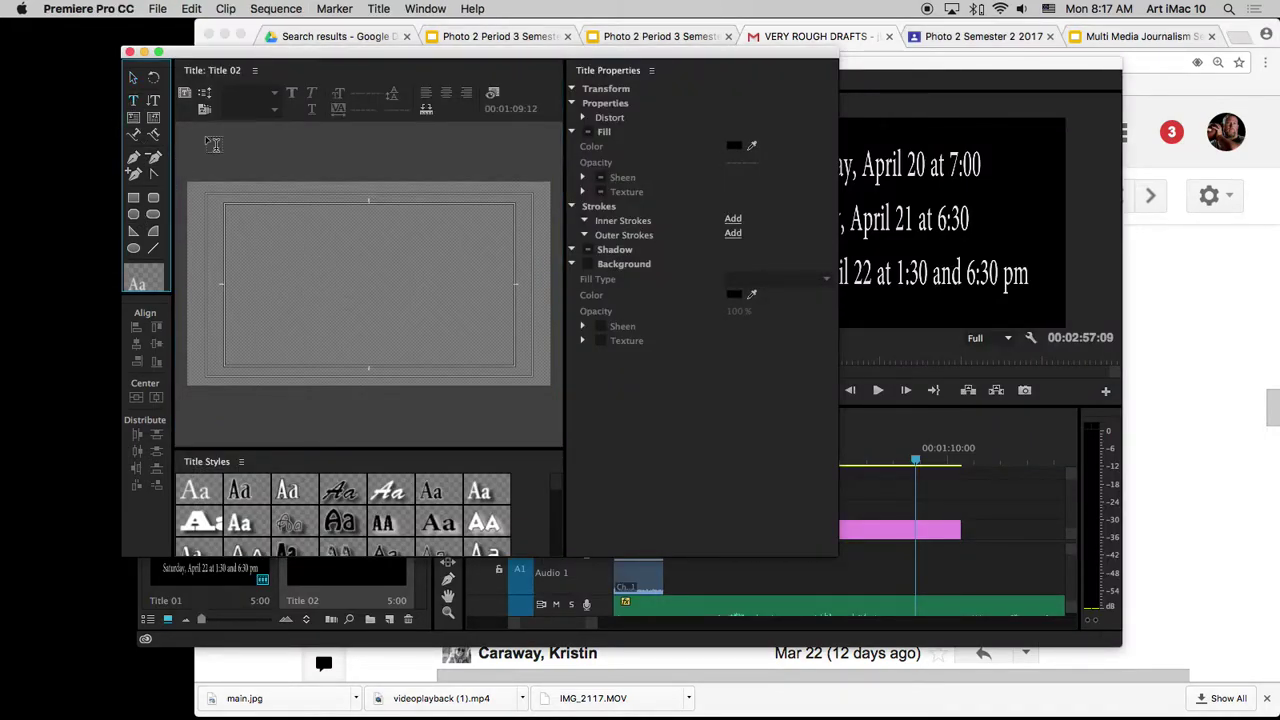
click(327, 237)
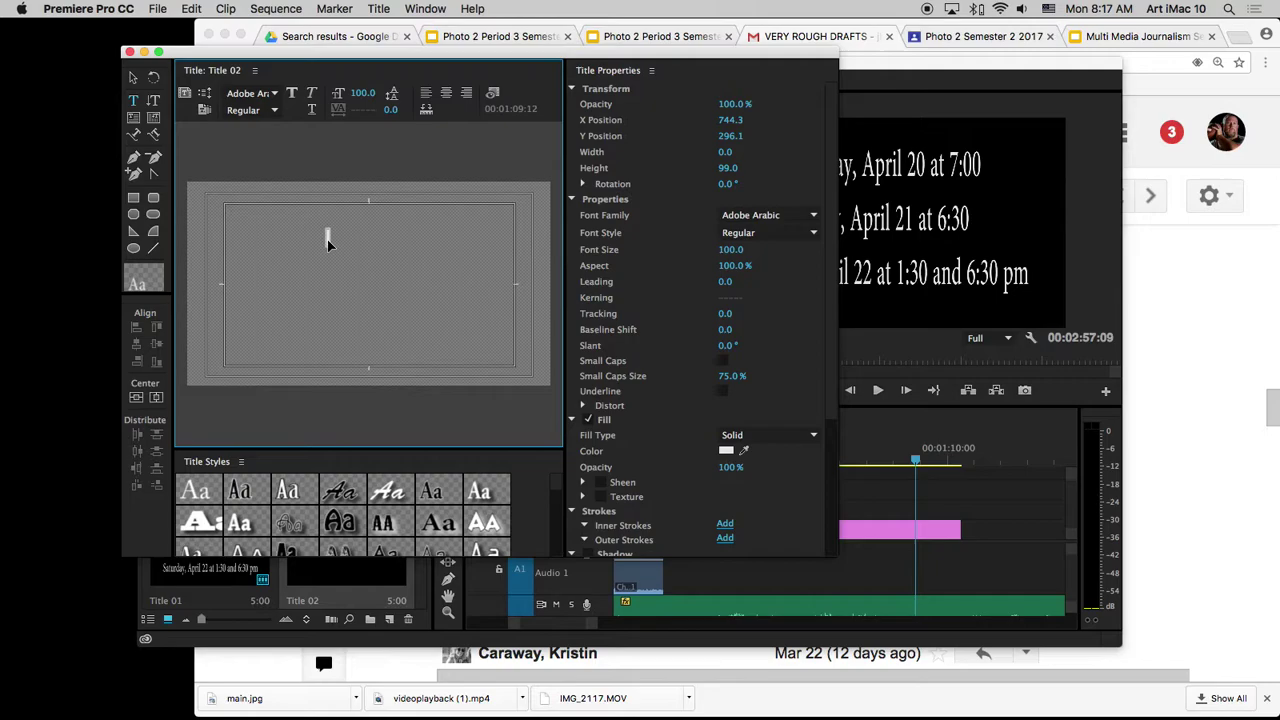
key(super+v)
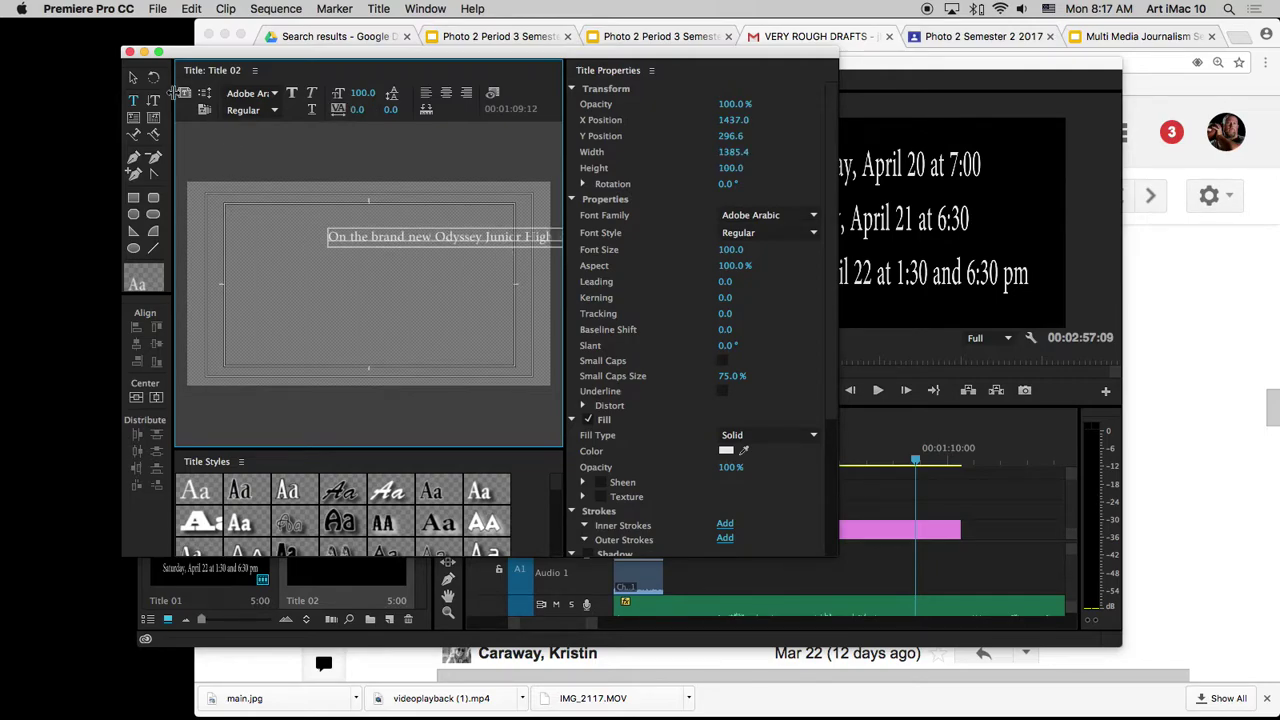
click(133, 79)
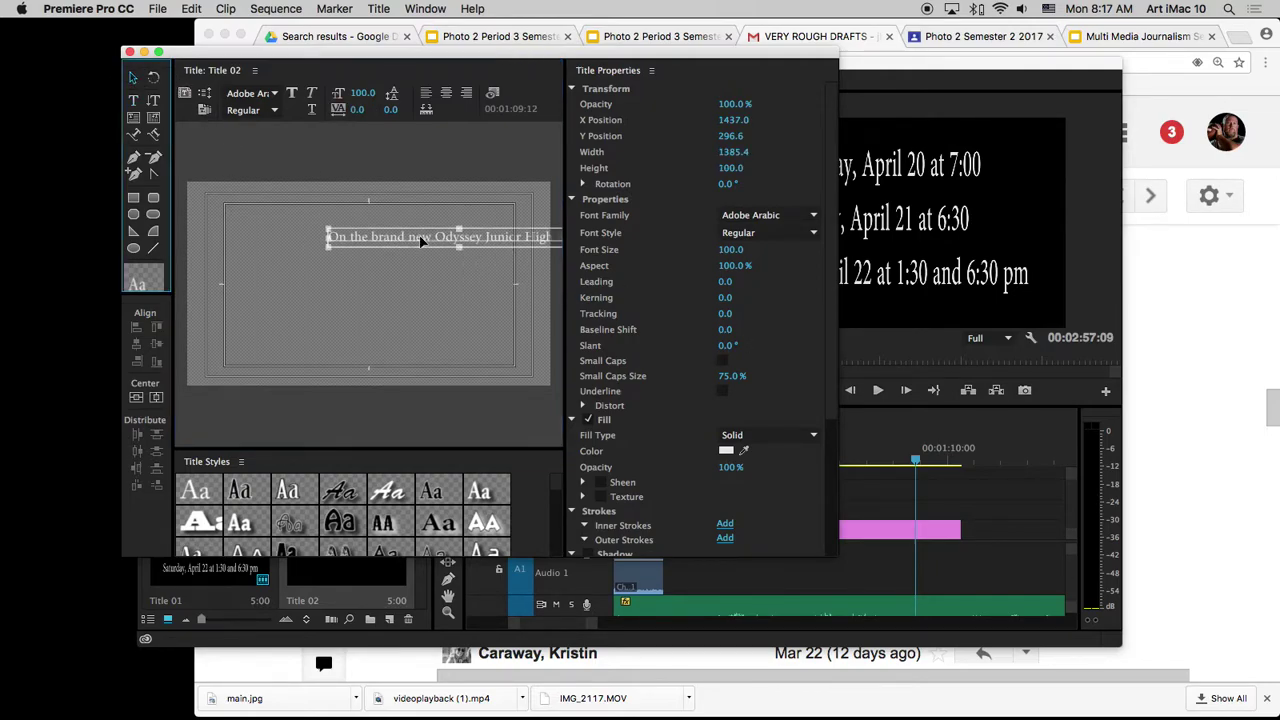
drag(420, 241, 384, 276)
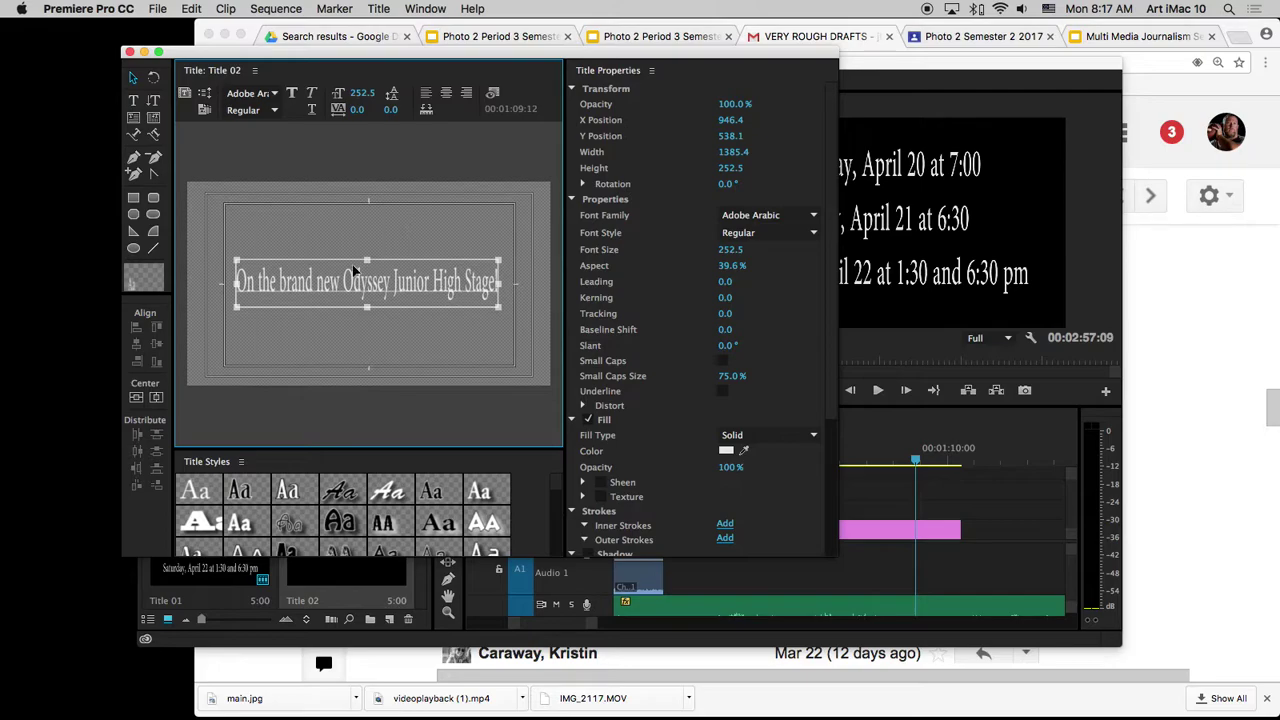
Centre the stage line both horizontally and vertically in the frame
right_click(395, 280)
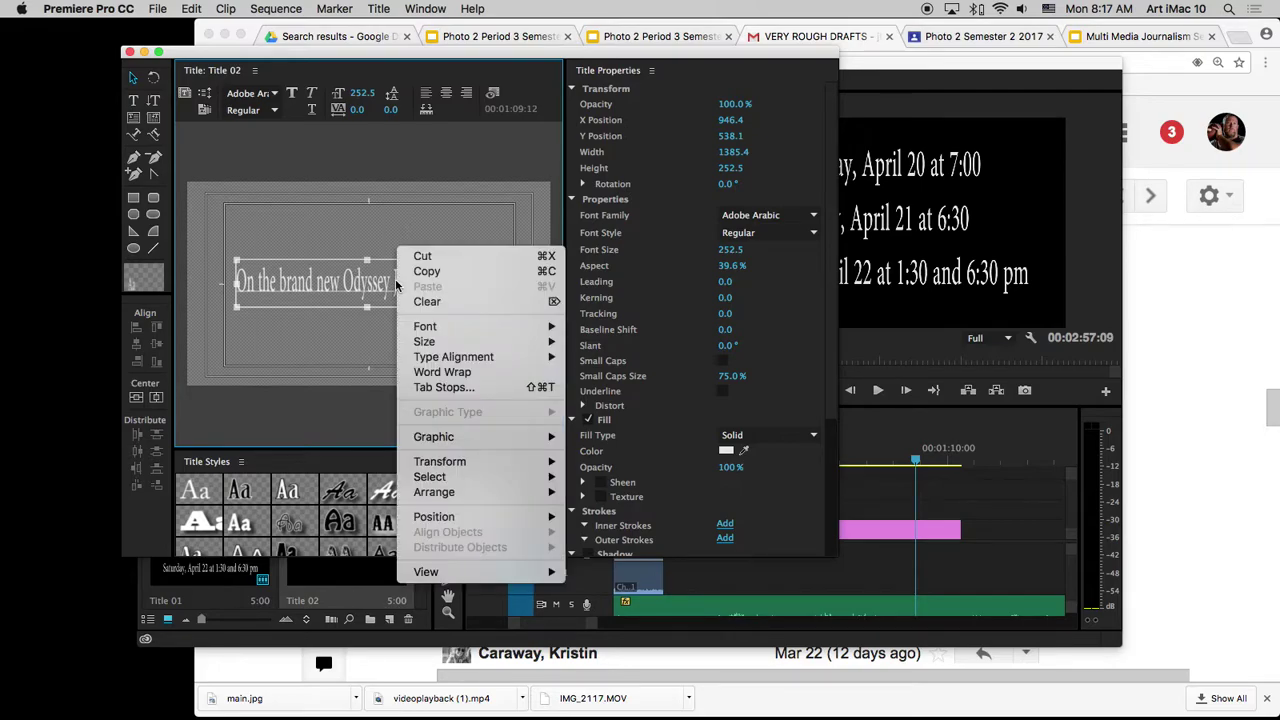
mouse_move(543, 524)
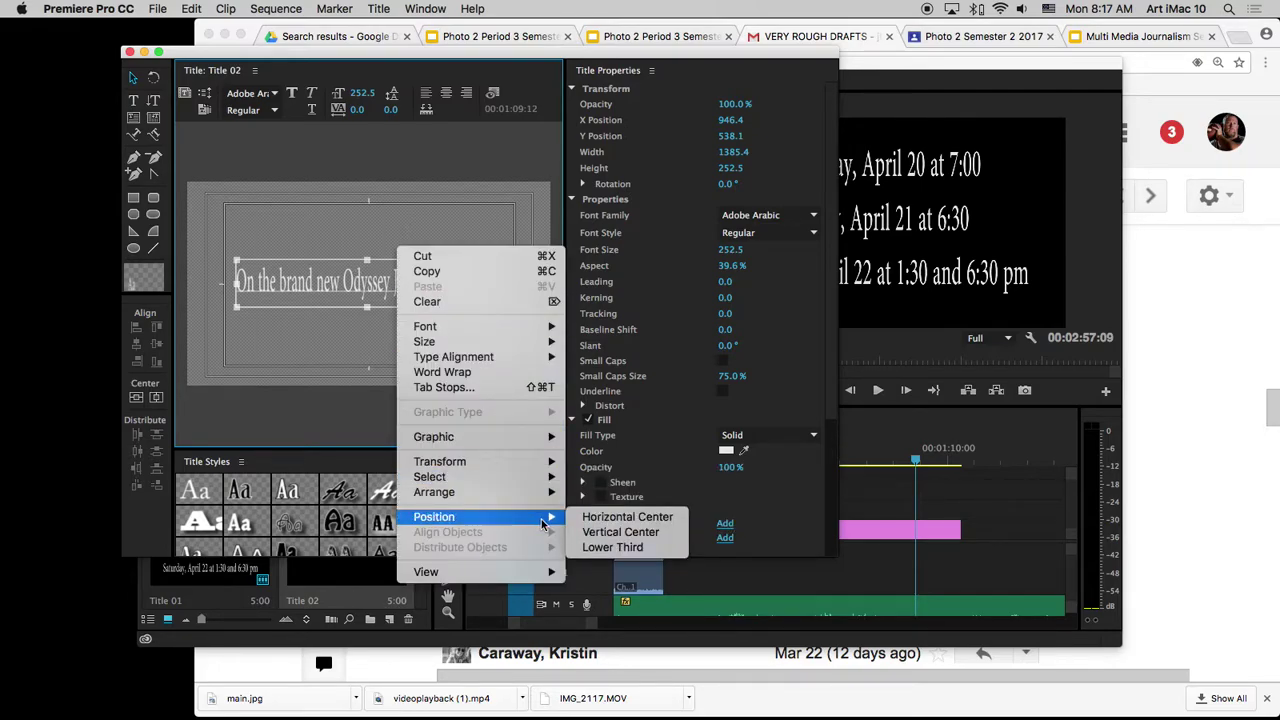
click(590, 520)
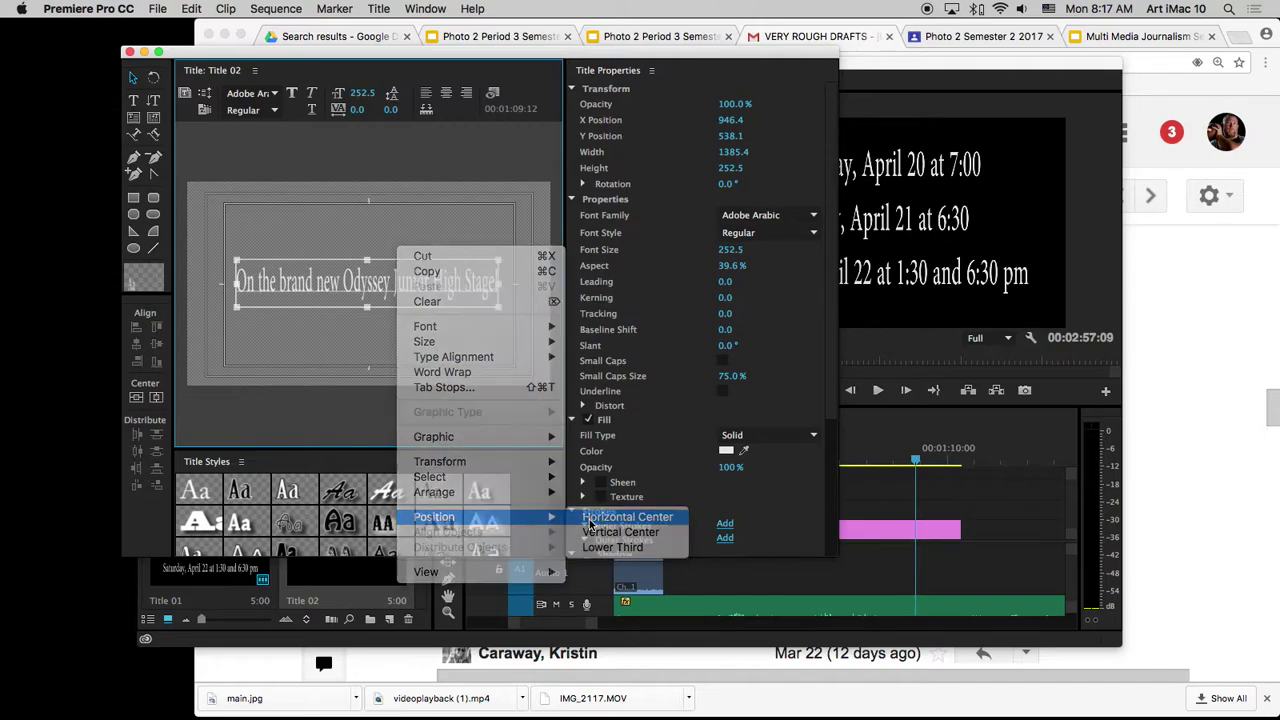
right_click(392, 270)
mouse_move(540, 512)
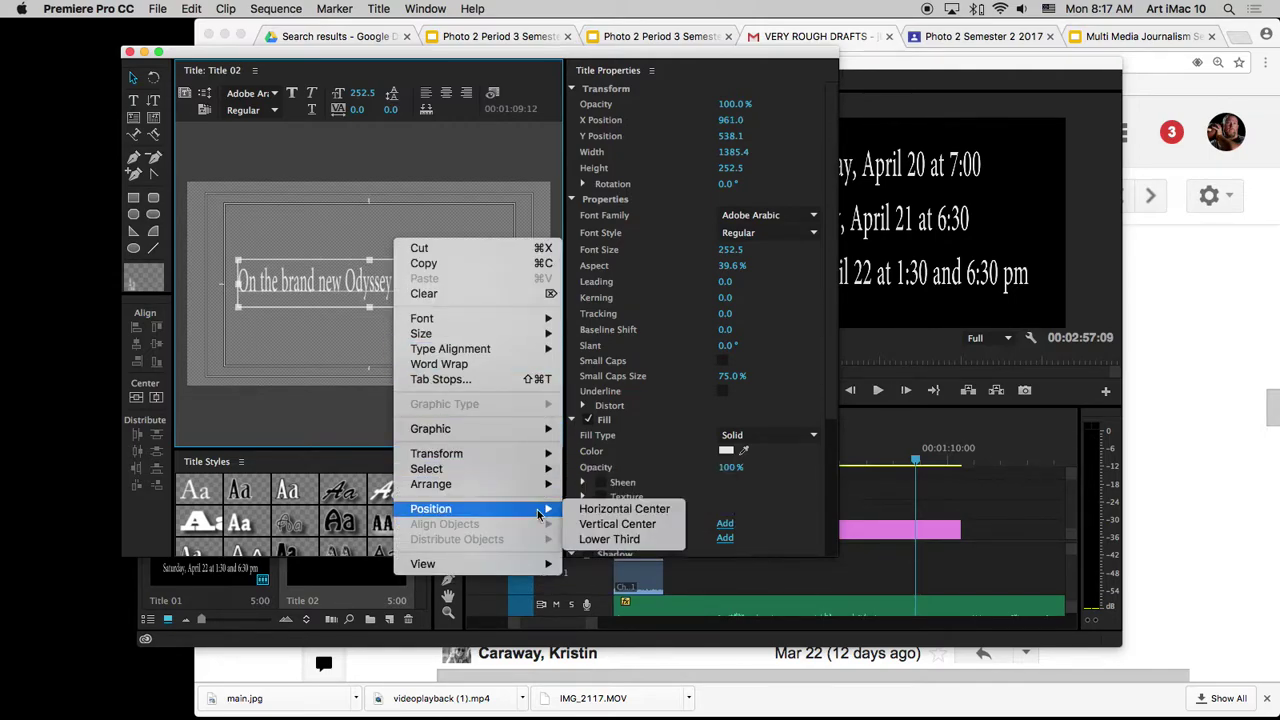
click(600, 524)
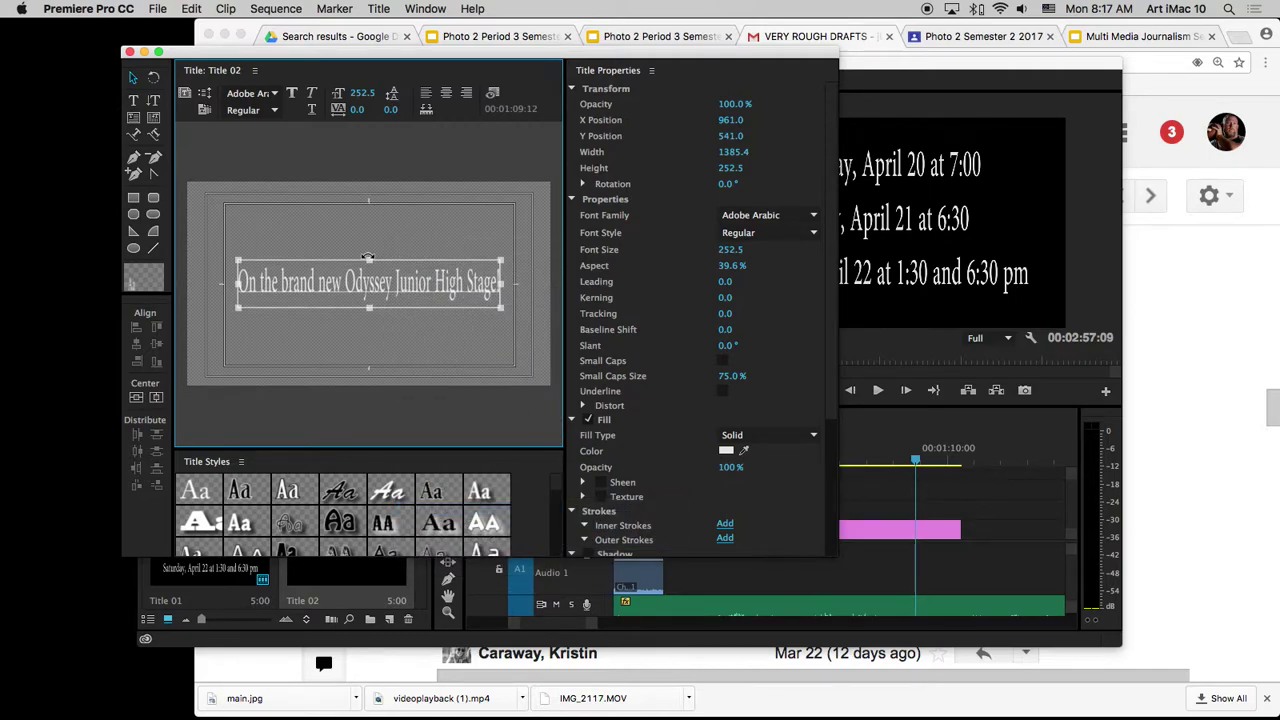
Close the Titler and place Title 02 on V1 directly after Title 01
click(129, 52)
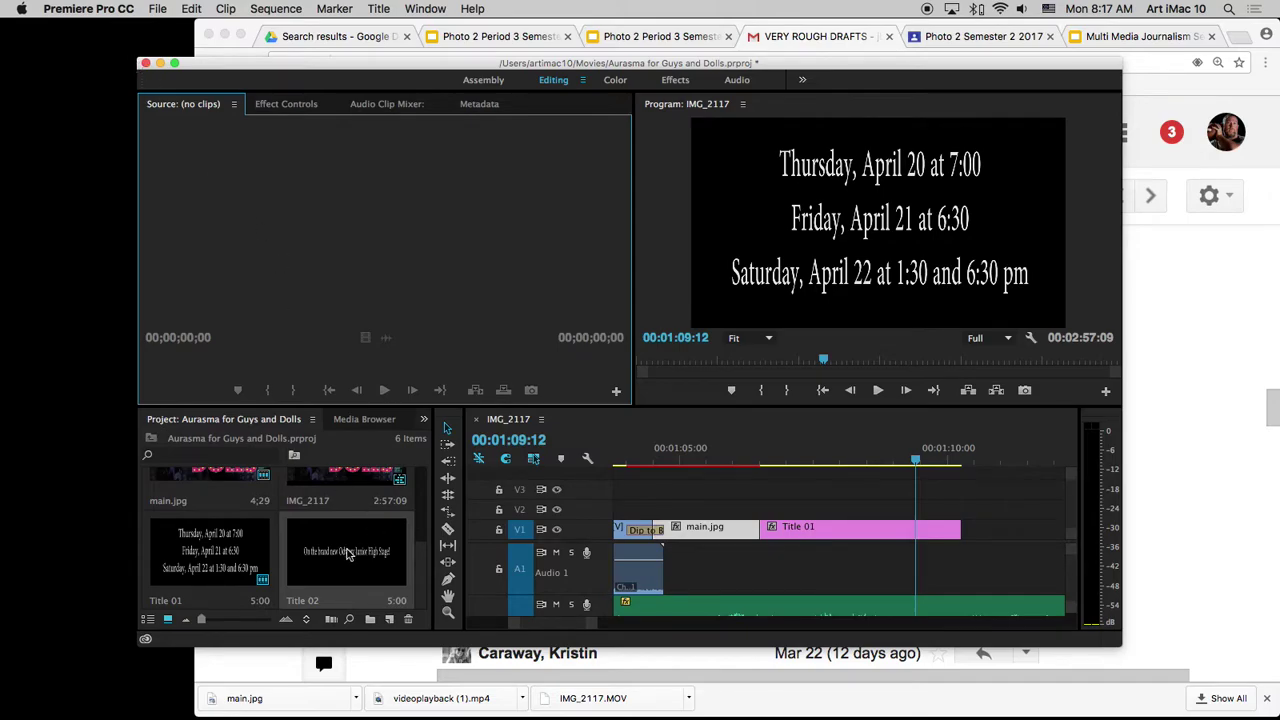
drag(347, 555, 957, 535)
drag(566, 624, 572, 624)
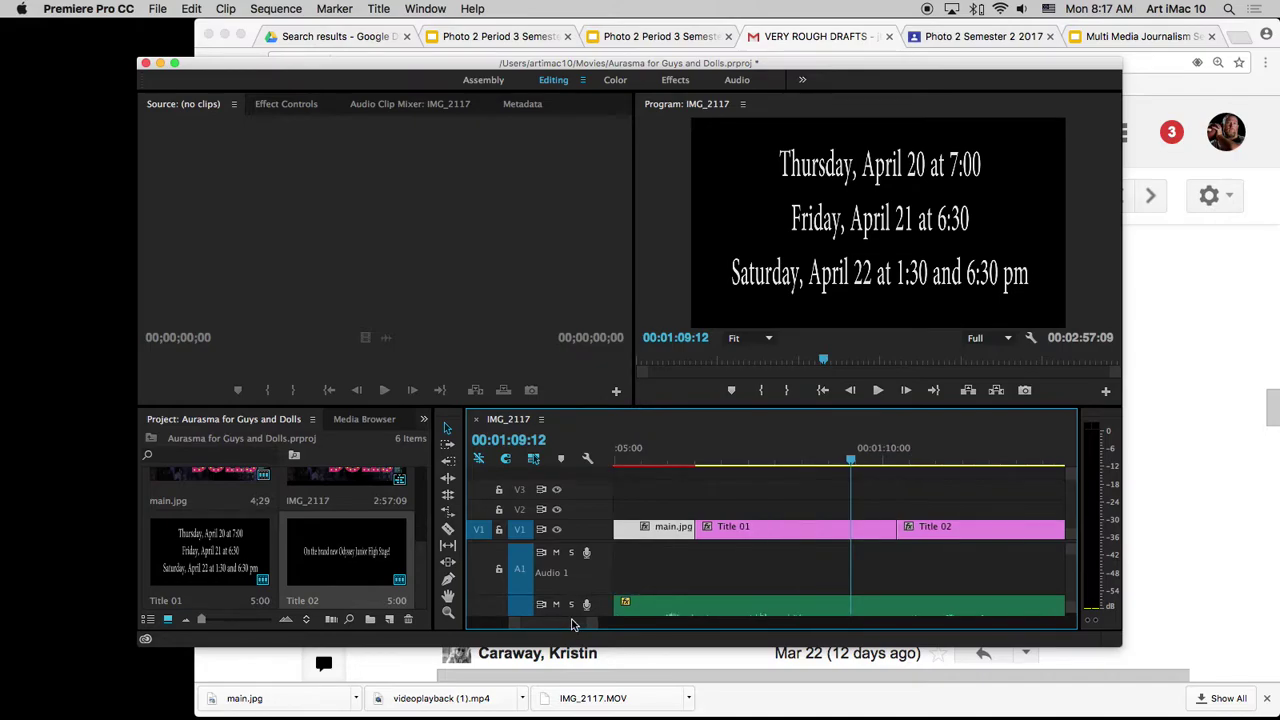
scroll(735, 453, right, 5)
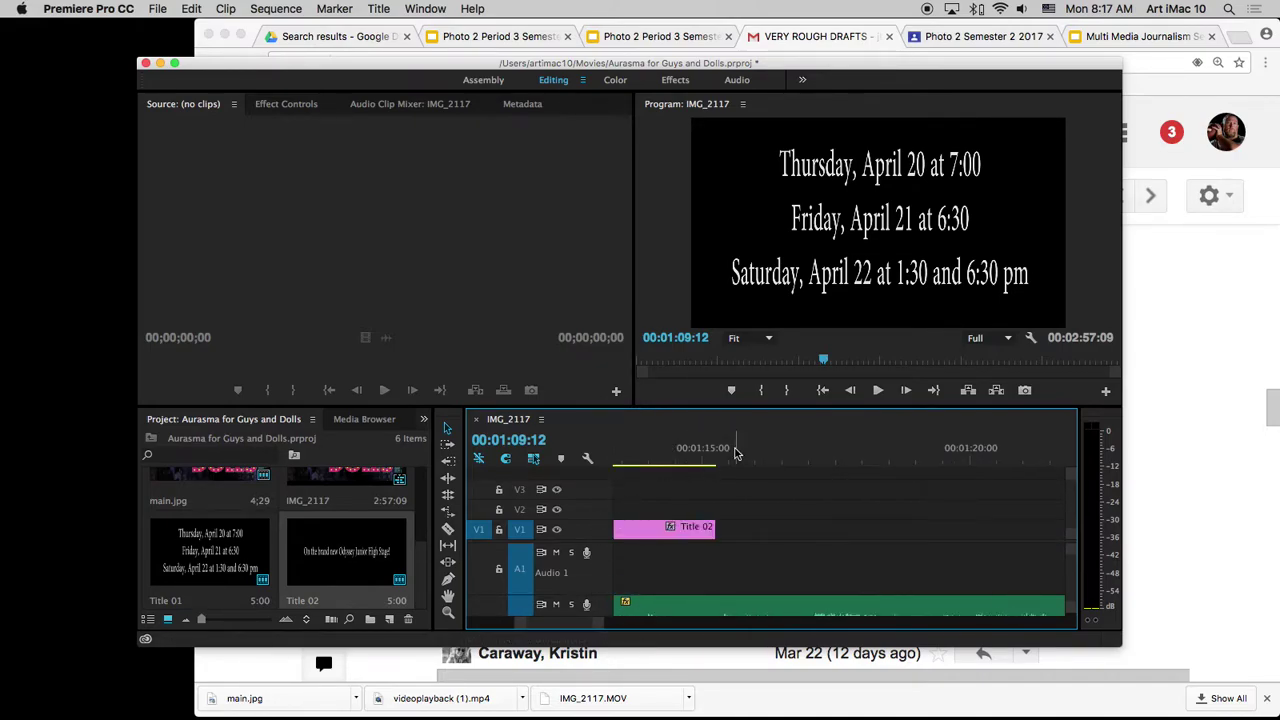
Park the playhead on the Title 02 clip, then bring the Gmail show email forward
click(714, 460)
drag(713, 462, 715, 462)
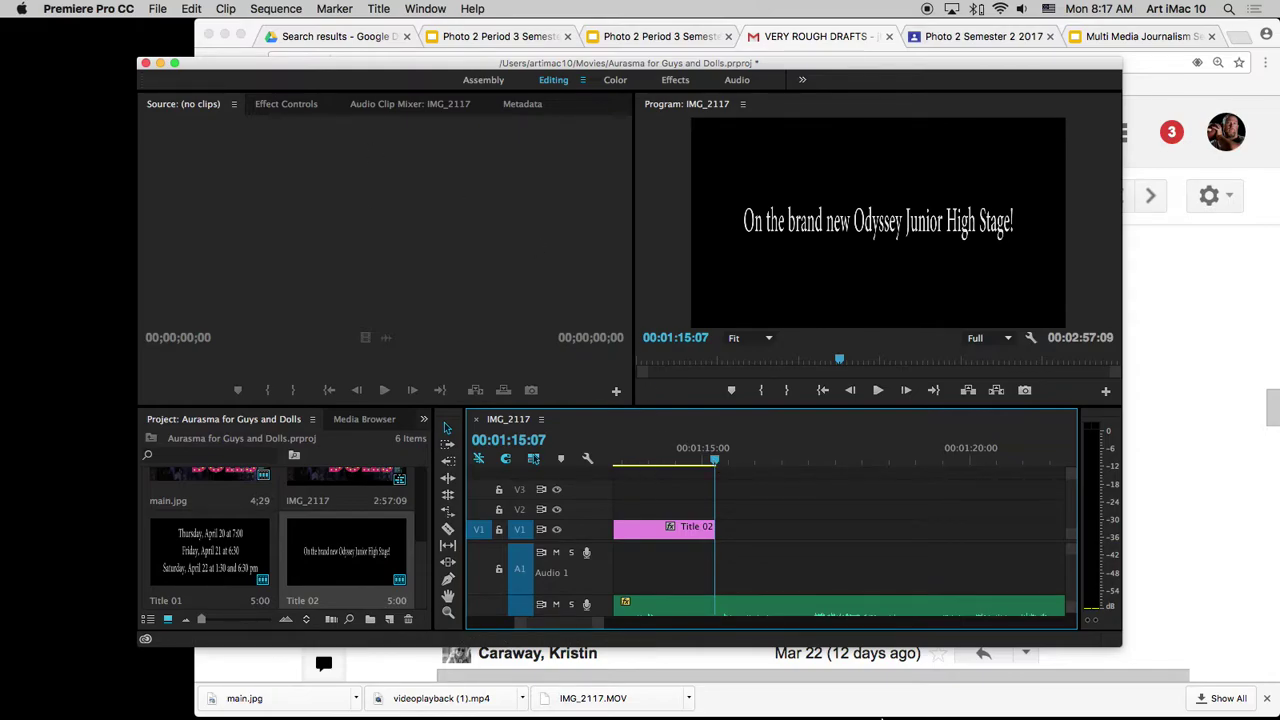
click(1220, 532)
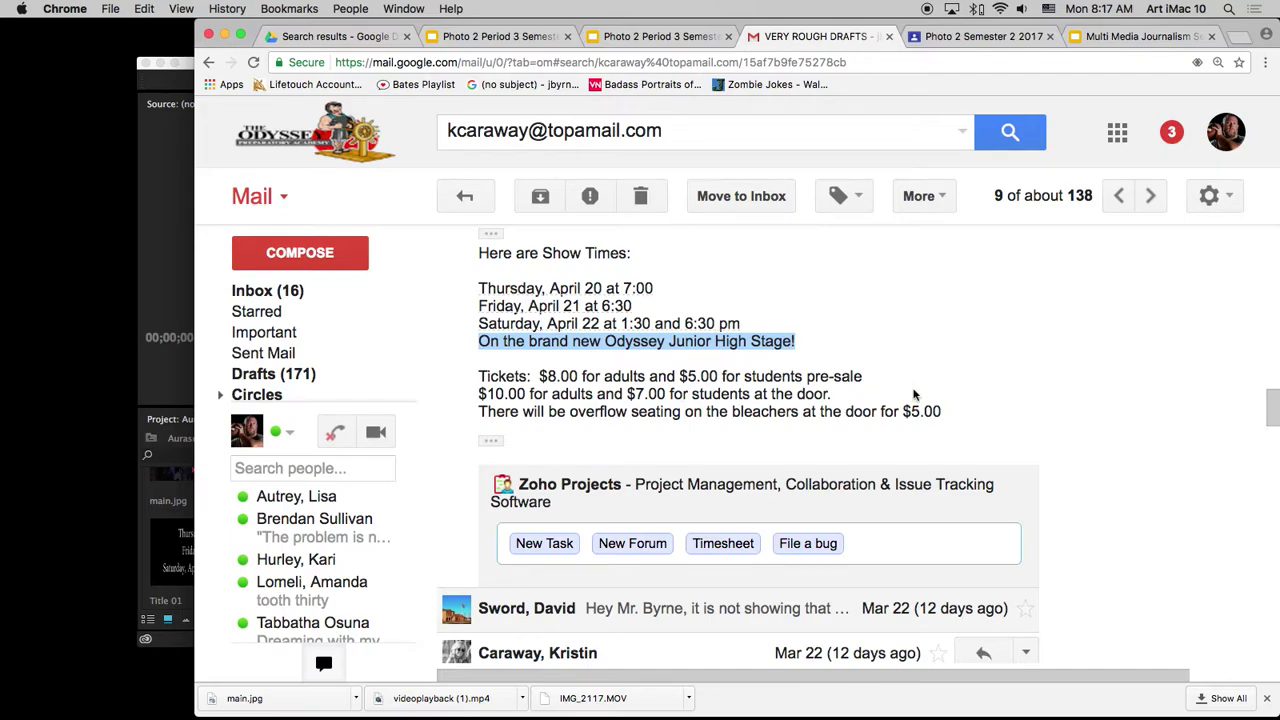
Select the three ticket-price lines in the show email and return to Premiere Pro
drag(947, 417, 452, 384)
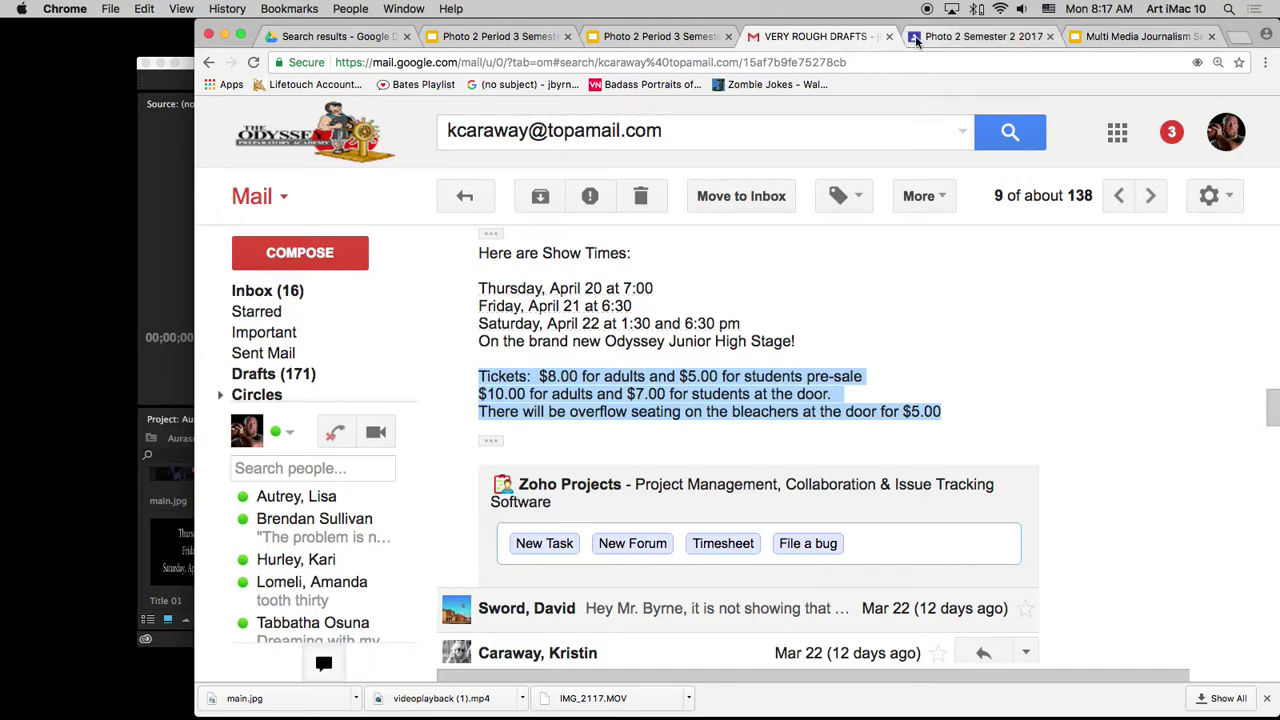
click(181, 90)
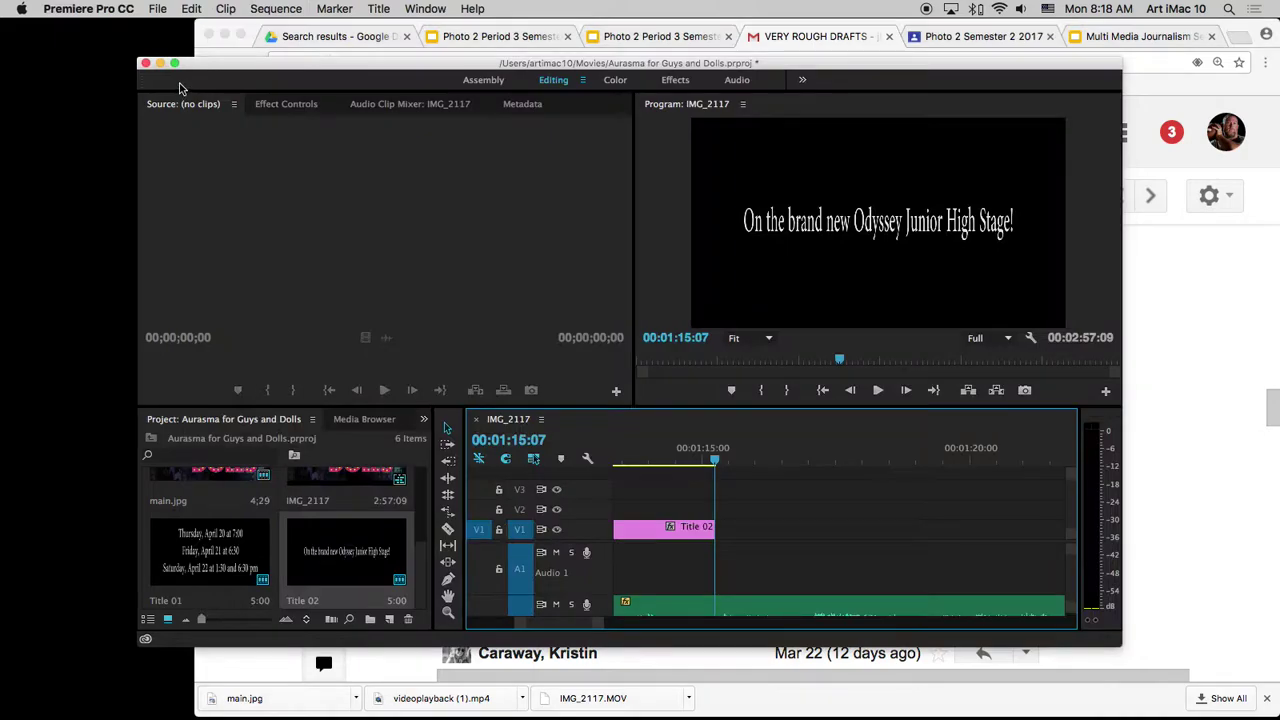
Create a new Default Still title, Title 03
click(378, 9)
mouse_move(400, 50)
click(600, 50)
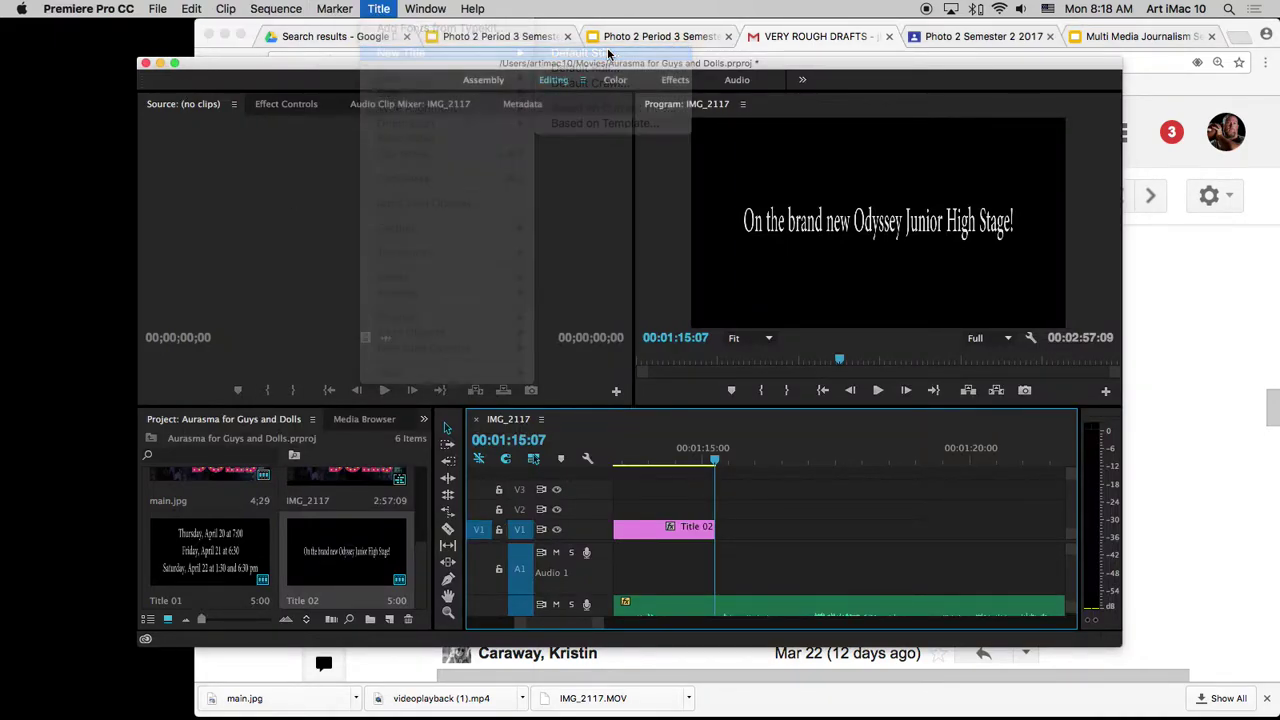
click(741, 432)
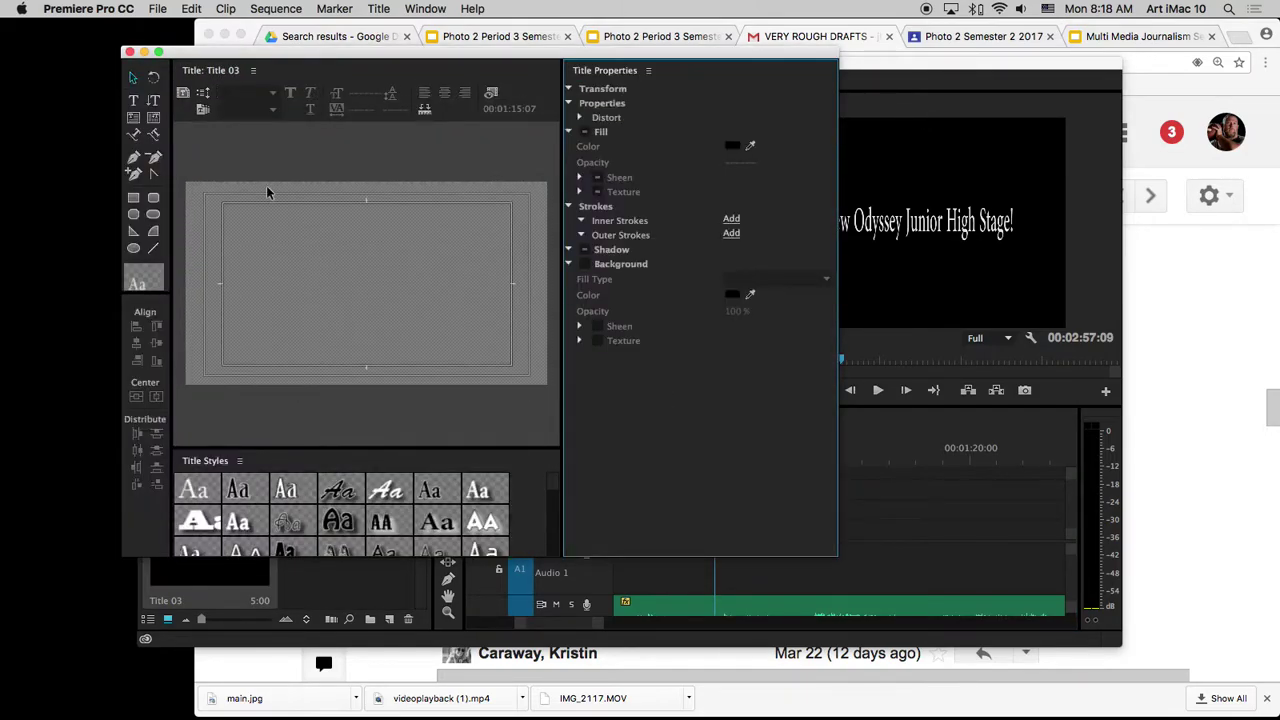
Paste the three ticket-price lines into the title and centre-align them
click(133, 102)
click(328, 245)
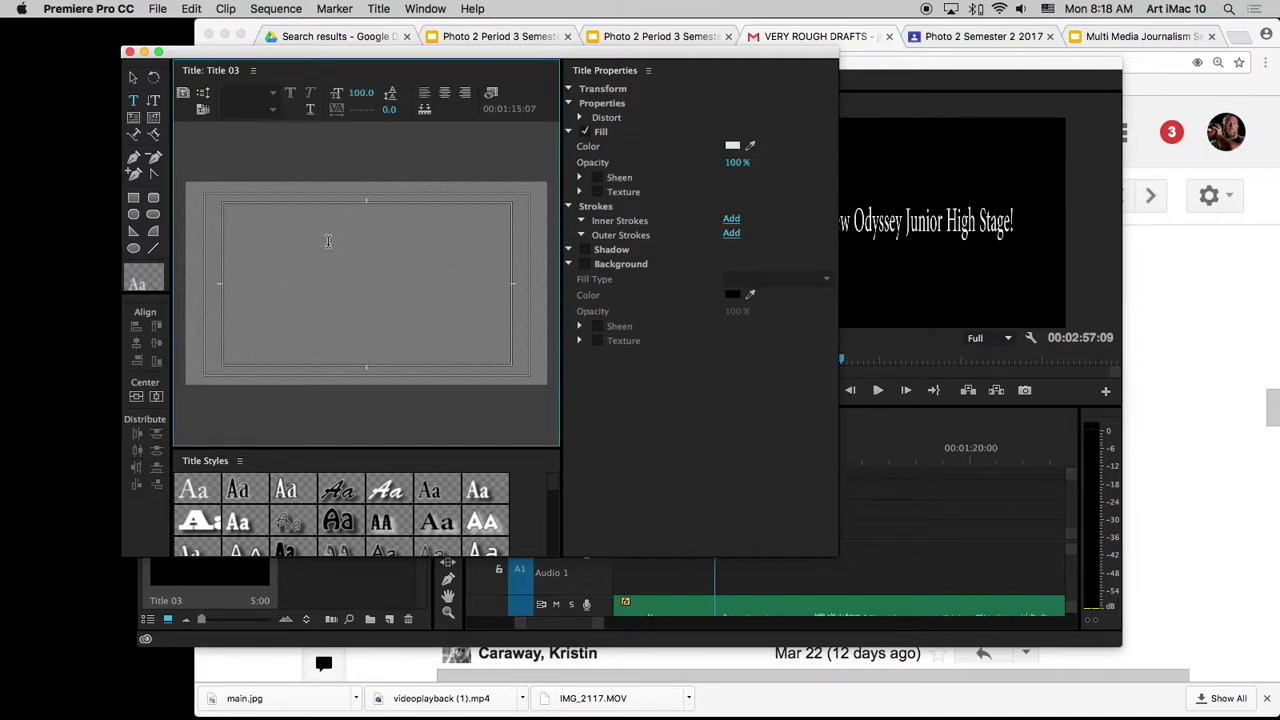
key(super+v)
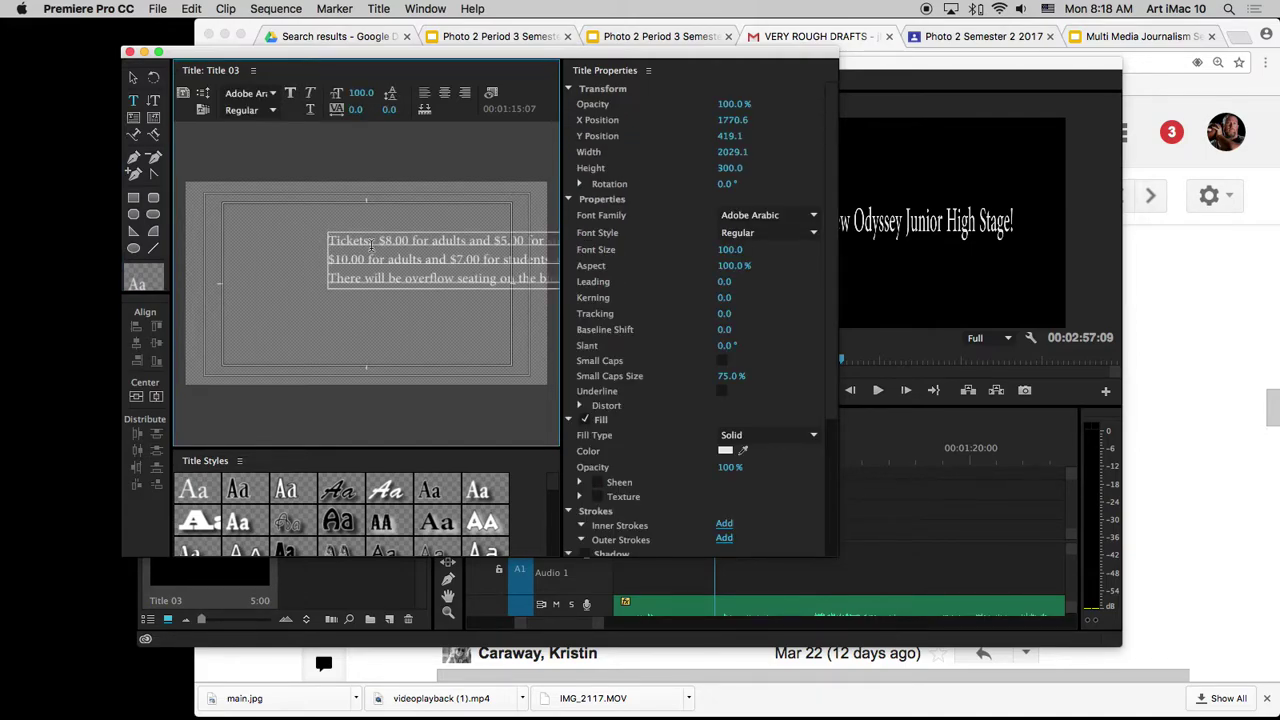
click(444, 92)
Reshape the ticket text box and enlarge the text to size 321.1
click(133, 77)
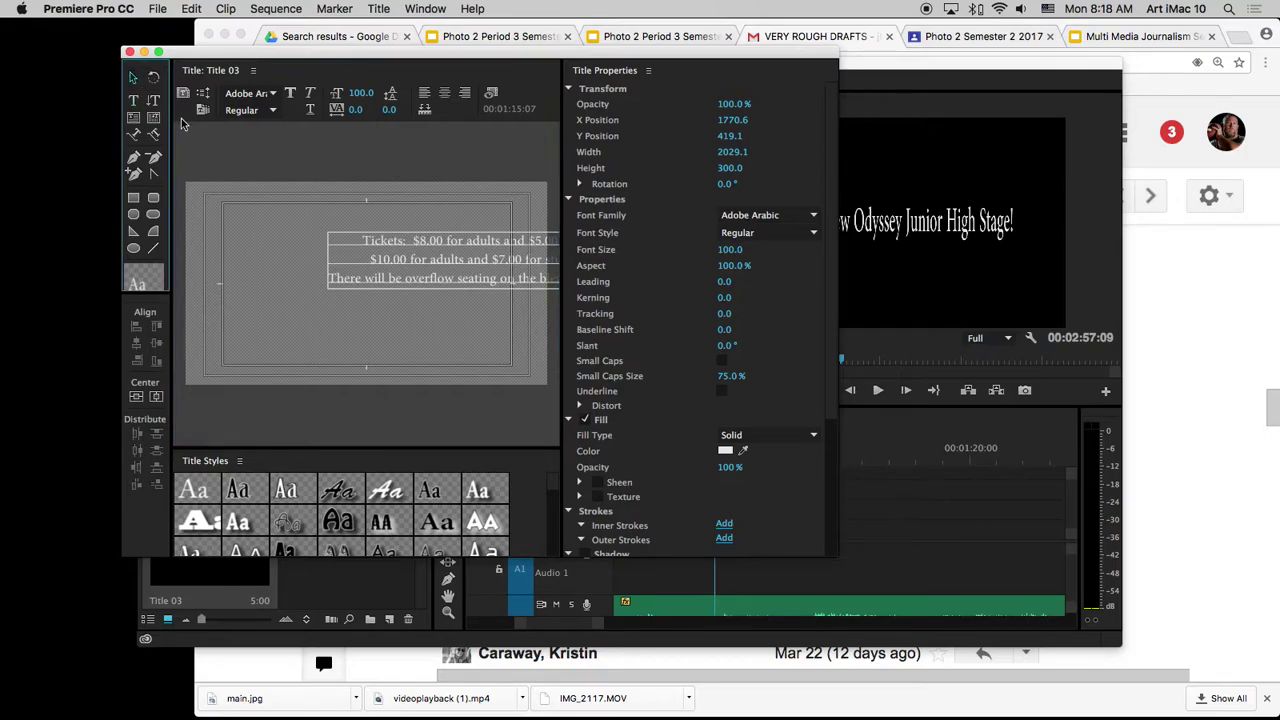
drag(467, 261, 205, 258)
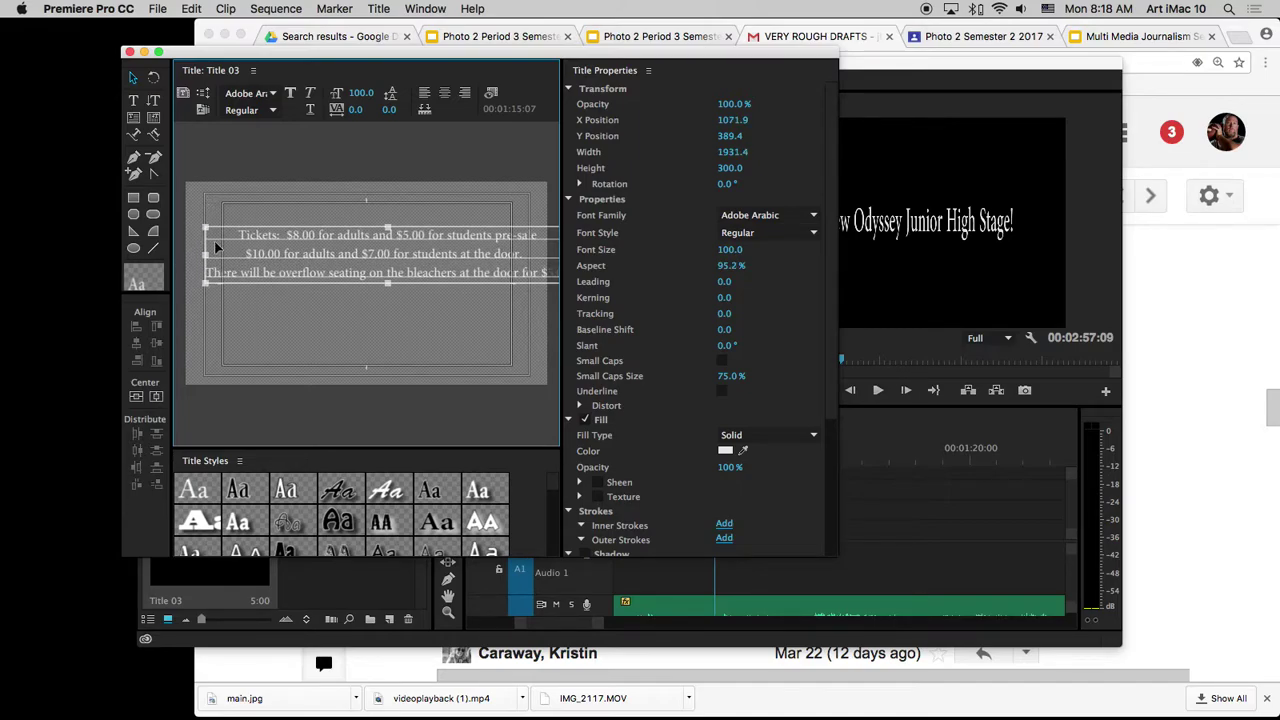
drag(439, 268, 419, 266)
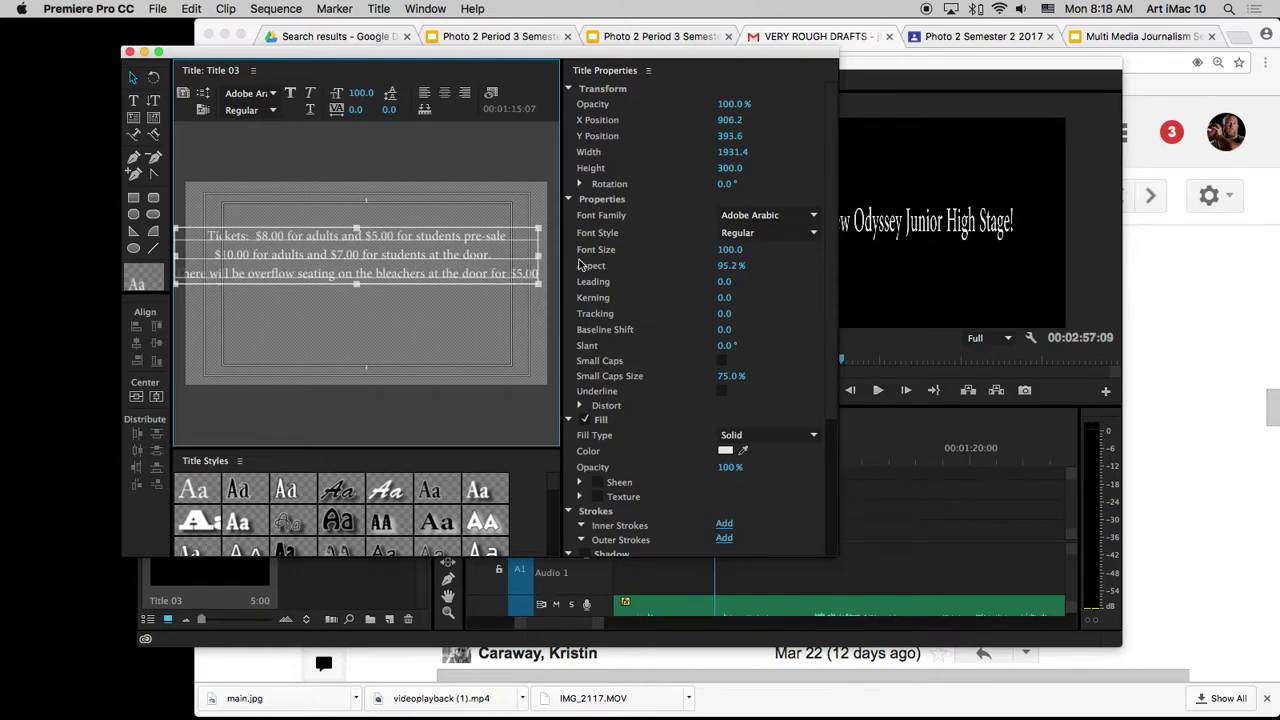
drag(538, 257, 488, 290)
drag(244, 286, 206, 288)
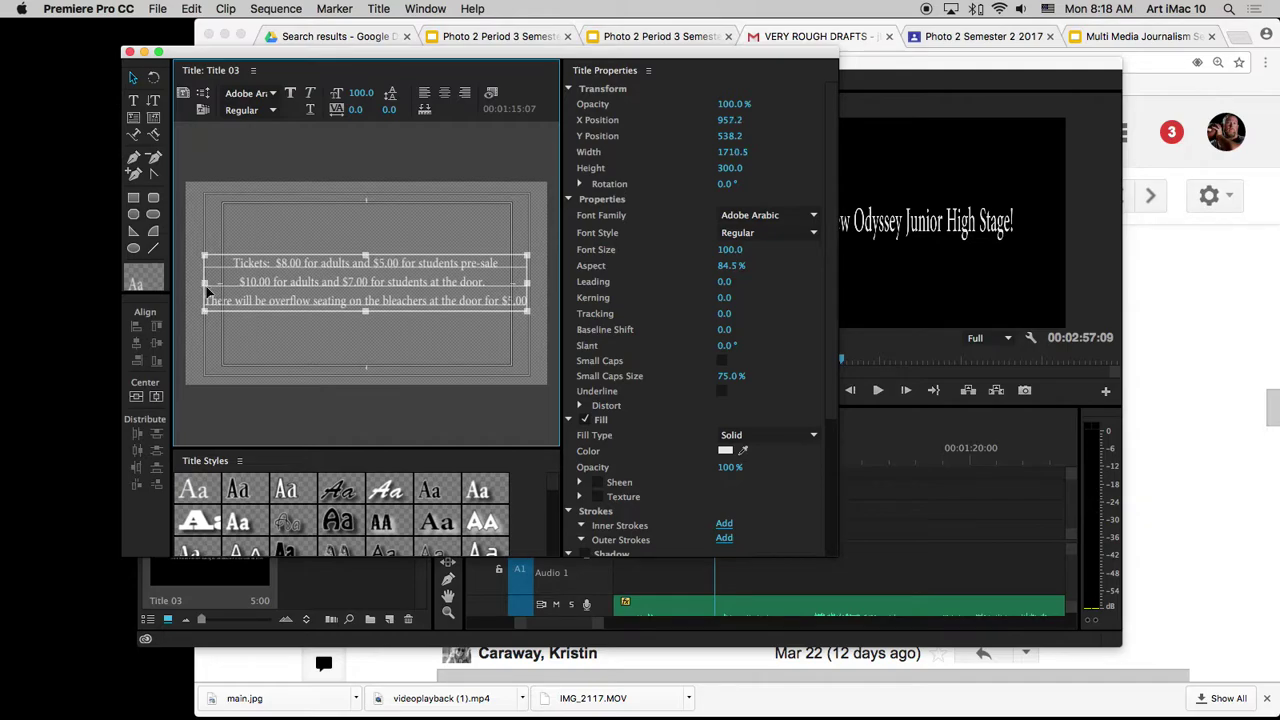
drag(366, 252, 365, 191)
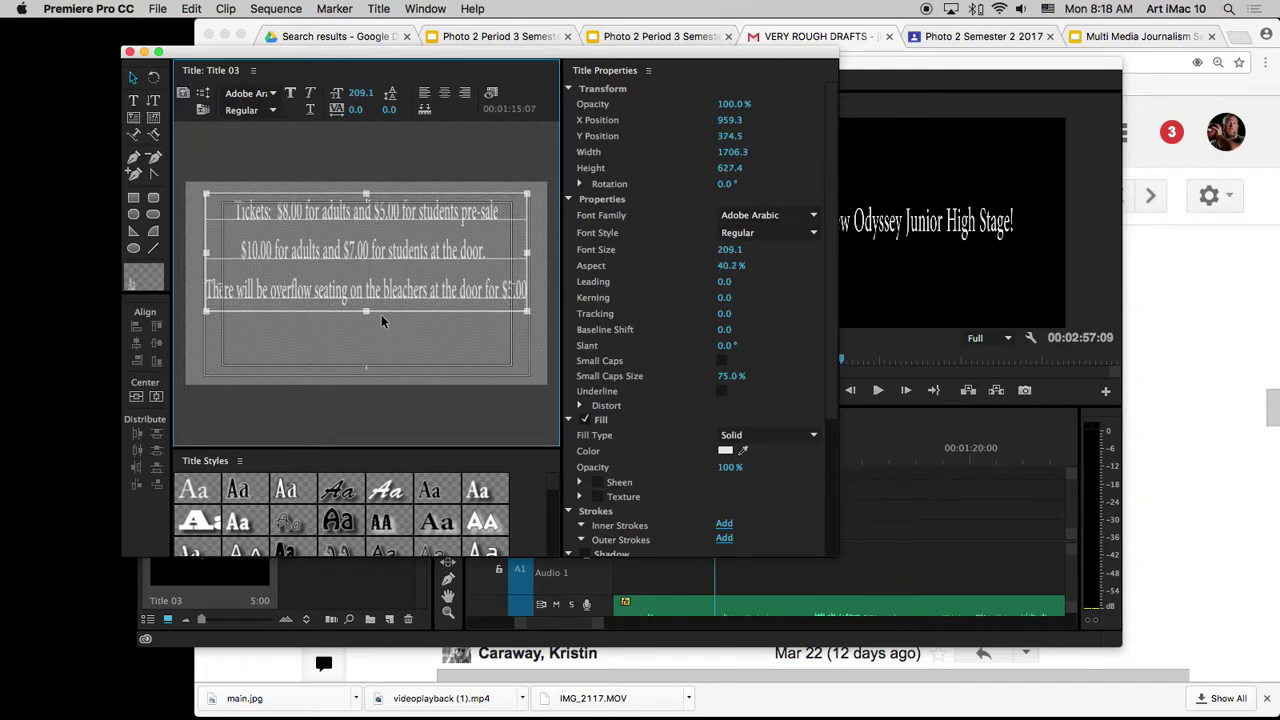
drag(369, 311, 371, 374)
drag(368, 302, 365, 302)
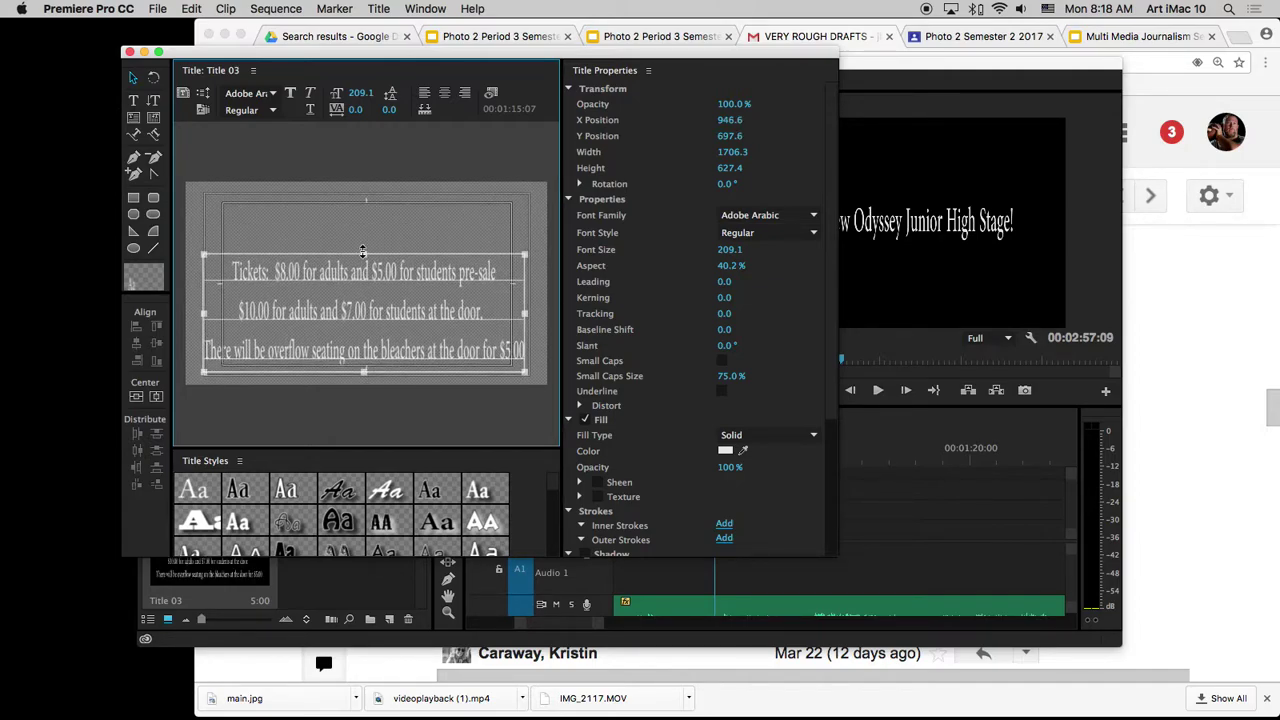
drag(365, 254, 370, 190)
Centre the ticket text horizontally and vertically in the frame
right_click(385, 282)
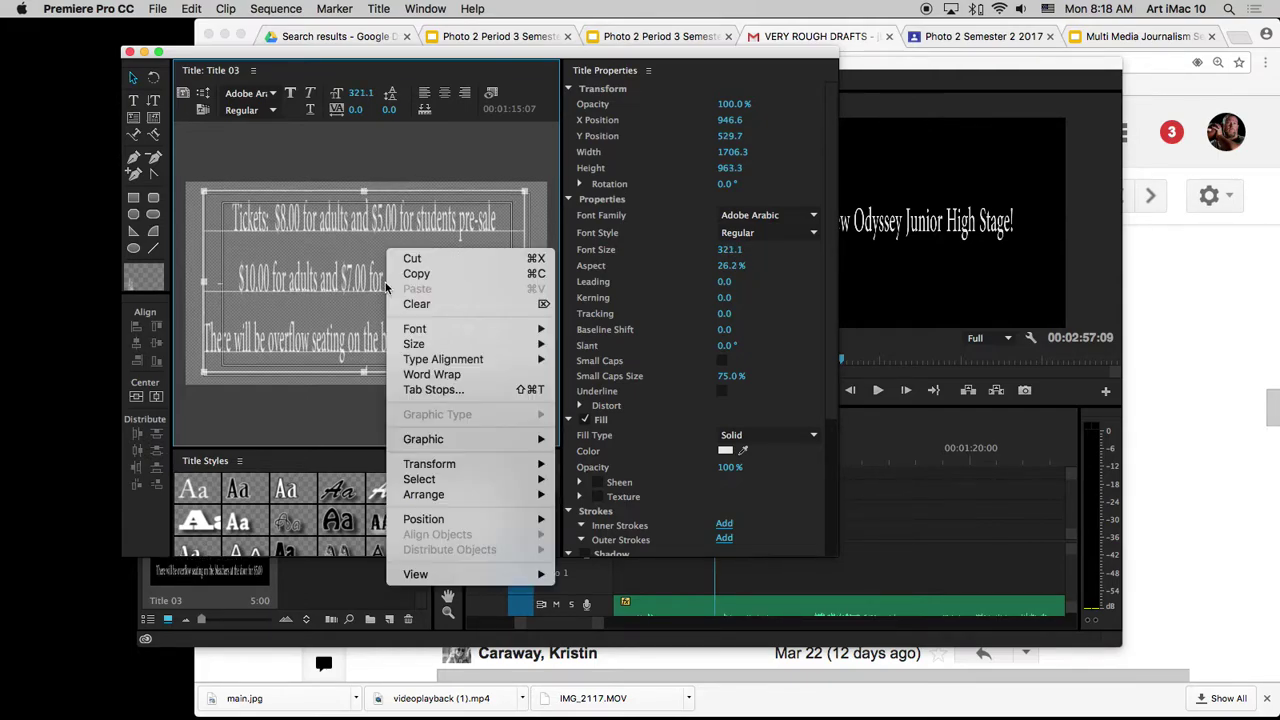
mouse_move(517, 519)
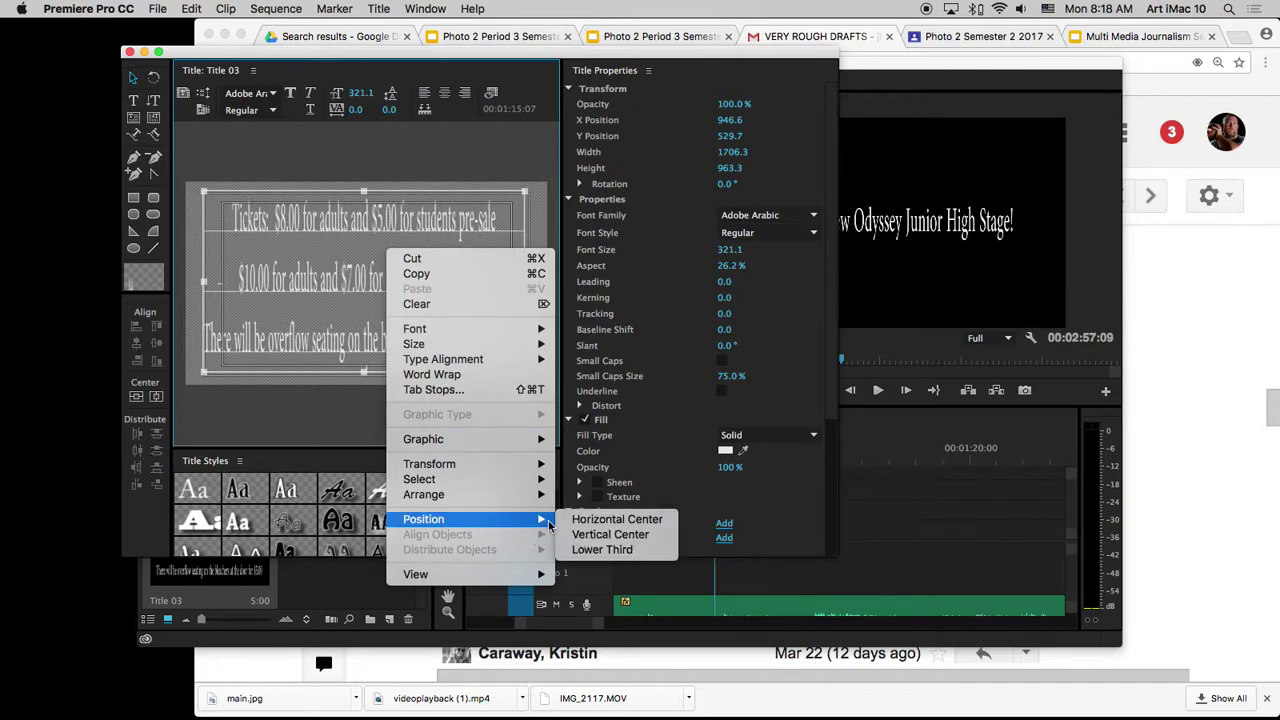
click(565, 518)
right_click(357, 350)
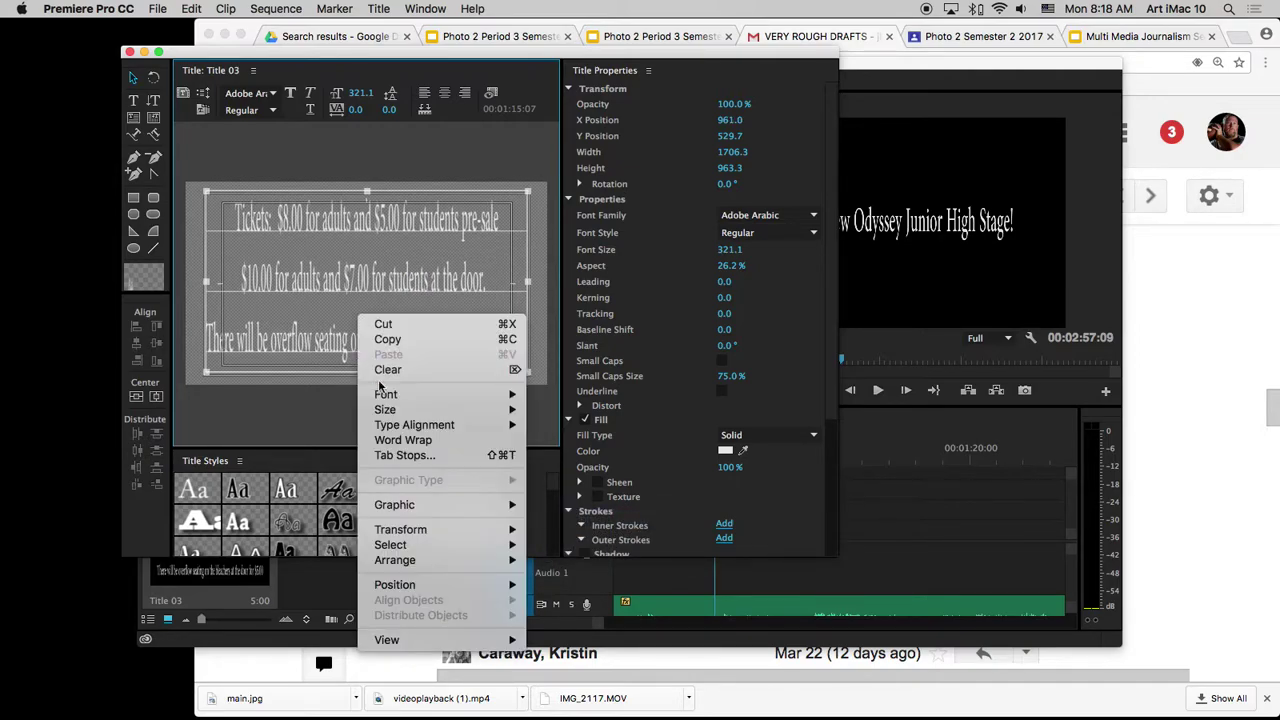
mouse_move(489, 584)
click(578, 600)
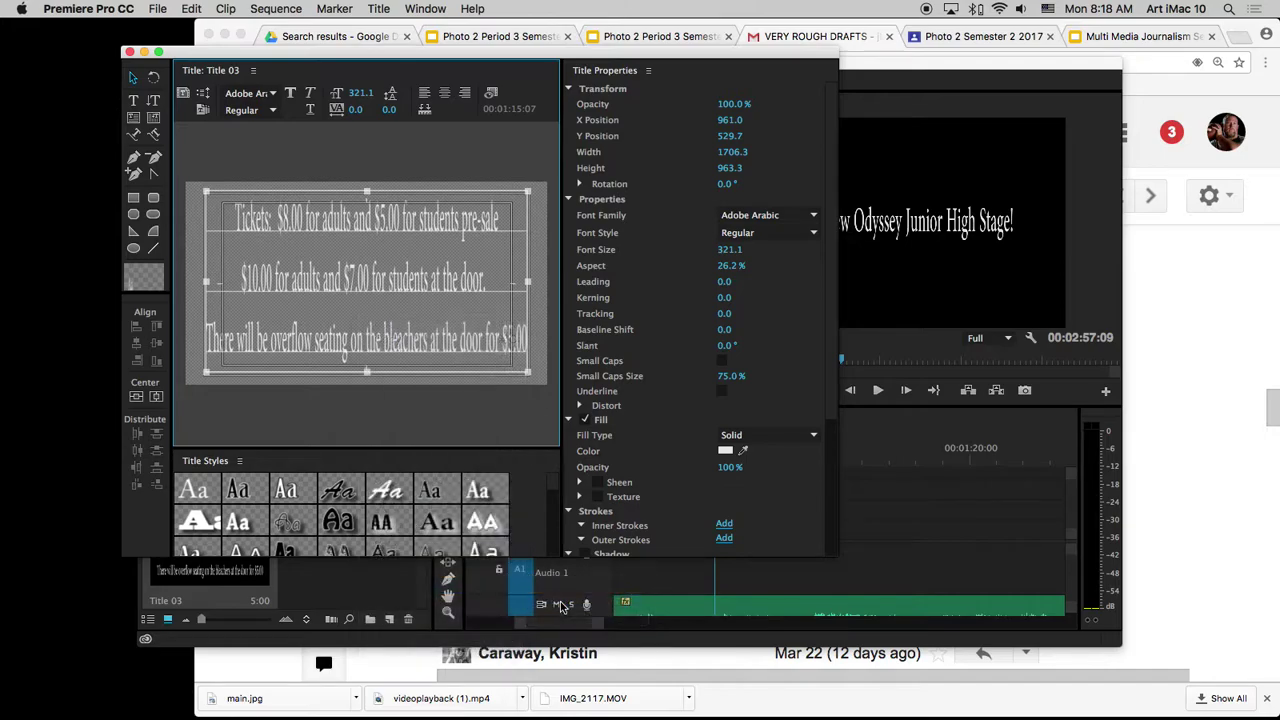
click(447, 437)
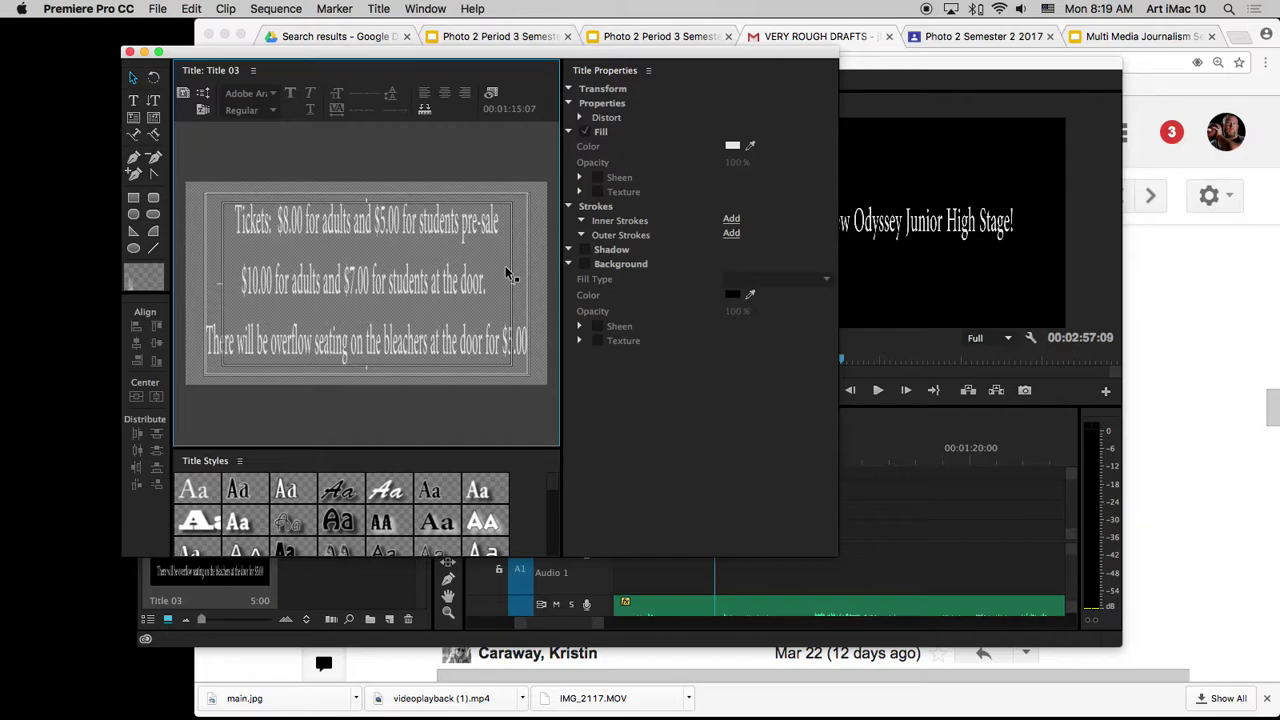
Close the title editor and place Title 03 on V1 right after Title 02
click(129, 52)
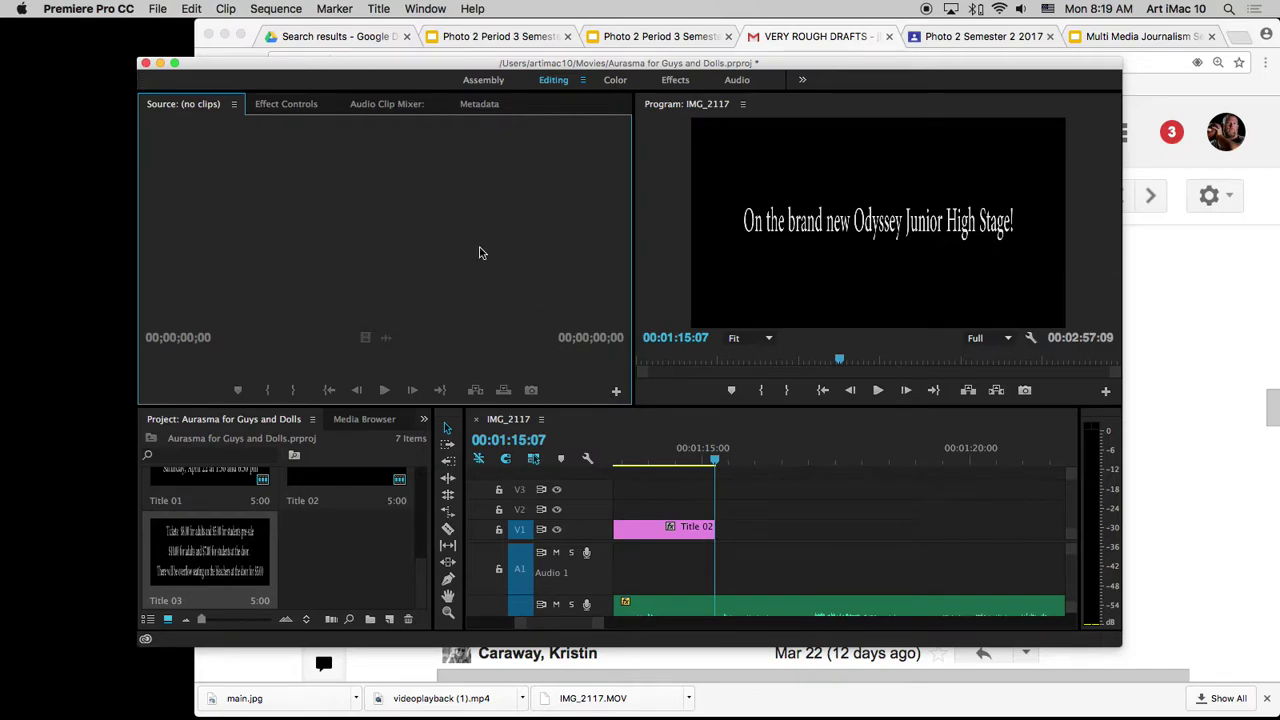
drag(258, 542, 722, 533)
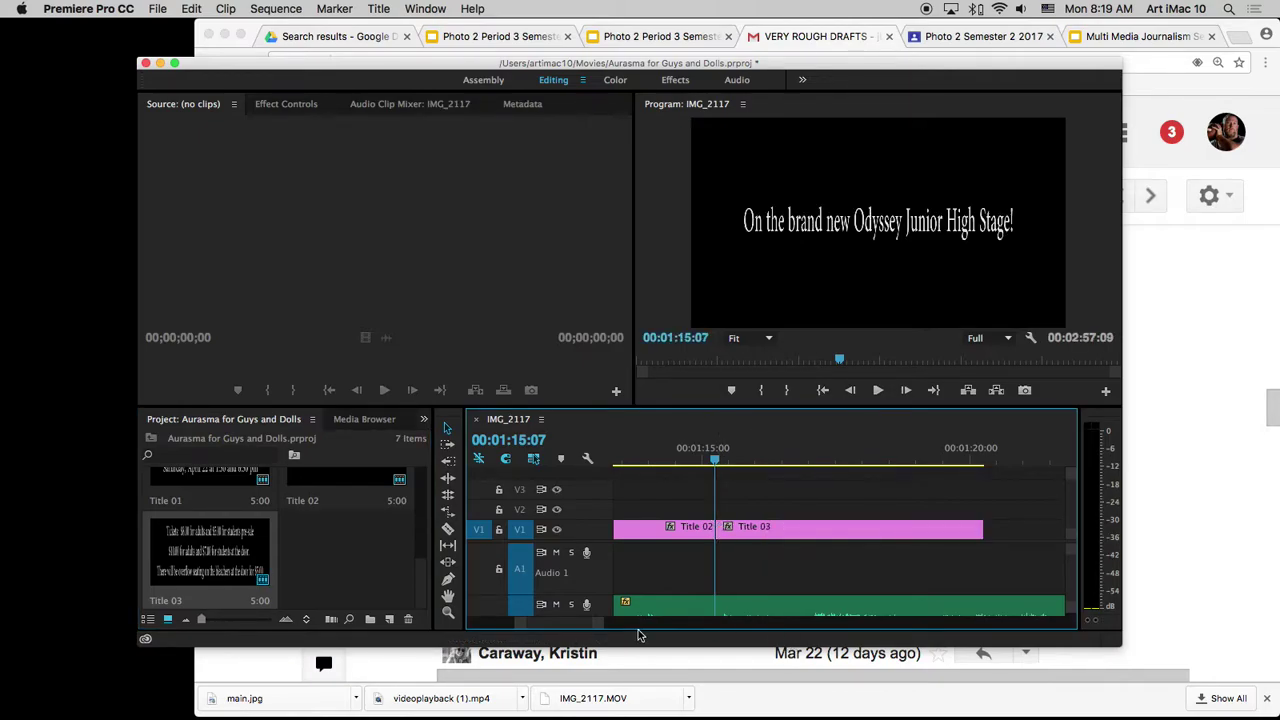
scroll(557, 627, up, 3)
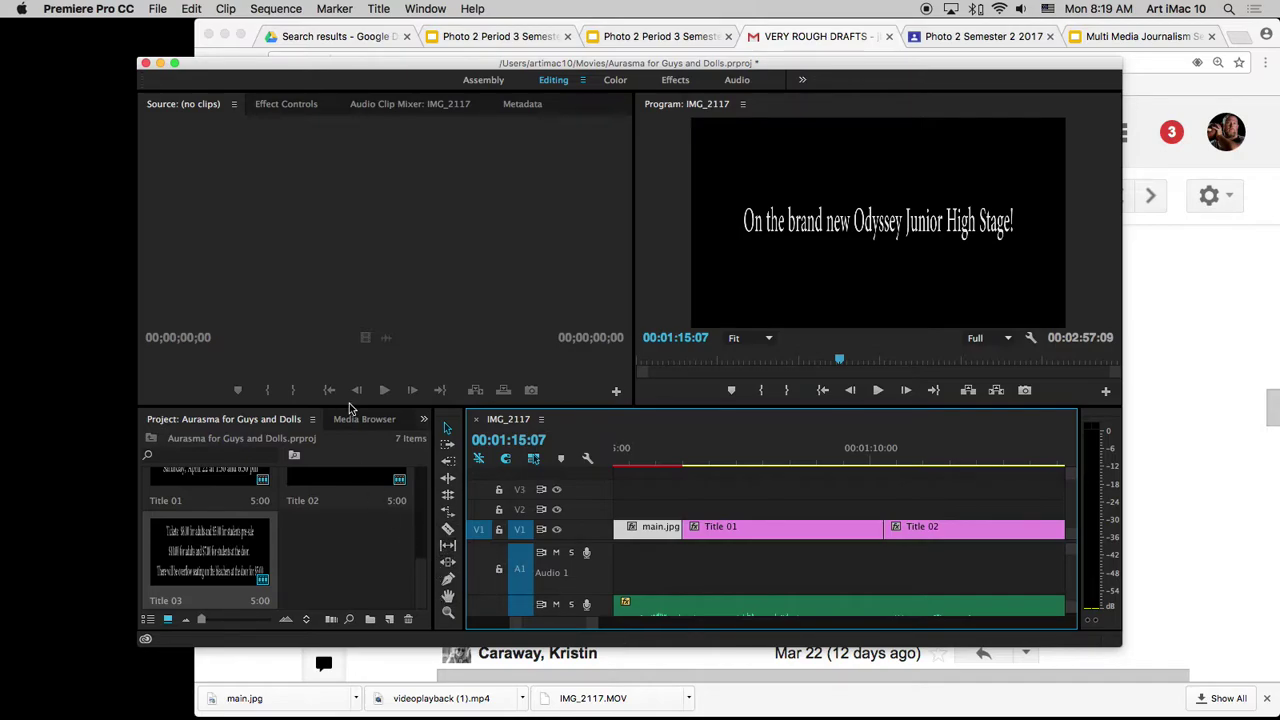
Add Additive Dissolves between main.jpg and Title 01, and between Title 01 and Title 02
click(423, 420)
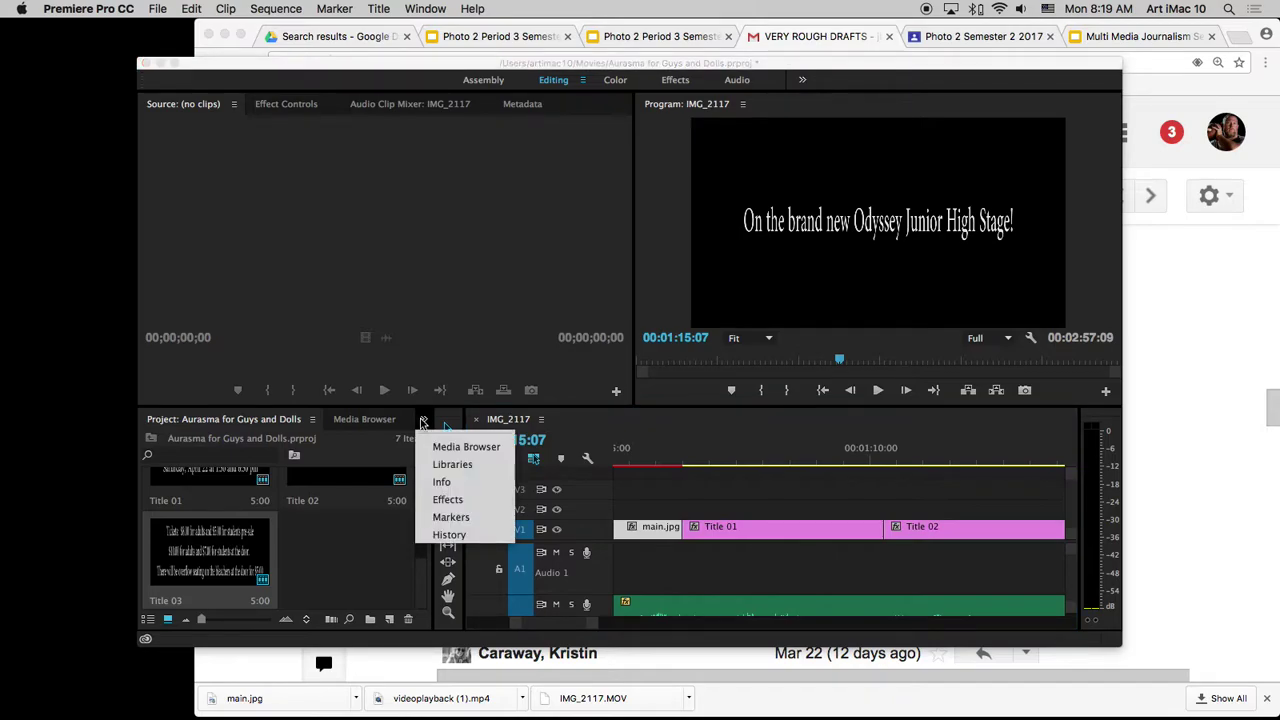
click(450, 499)
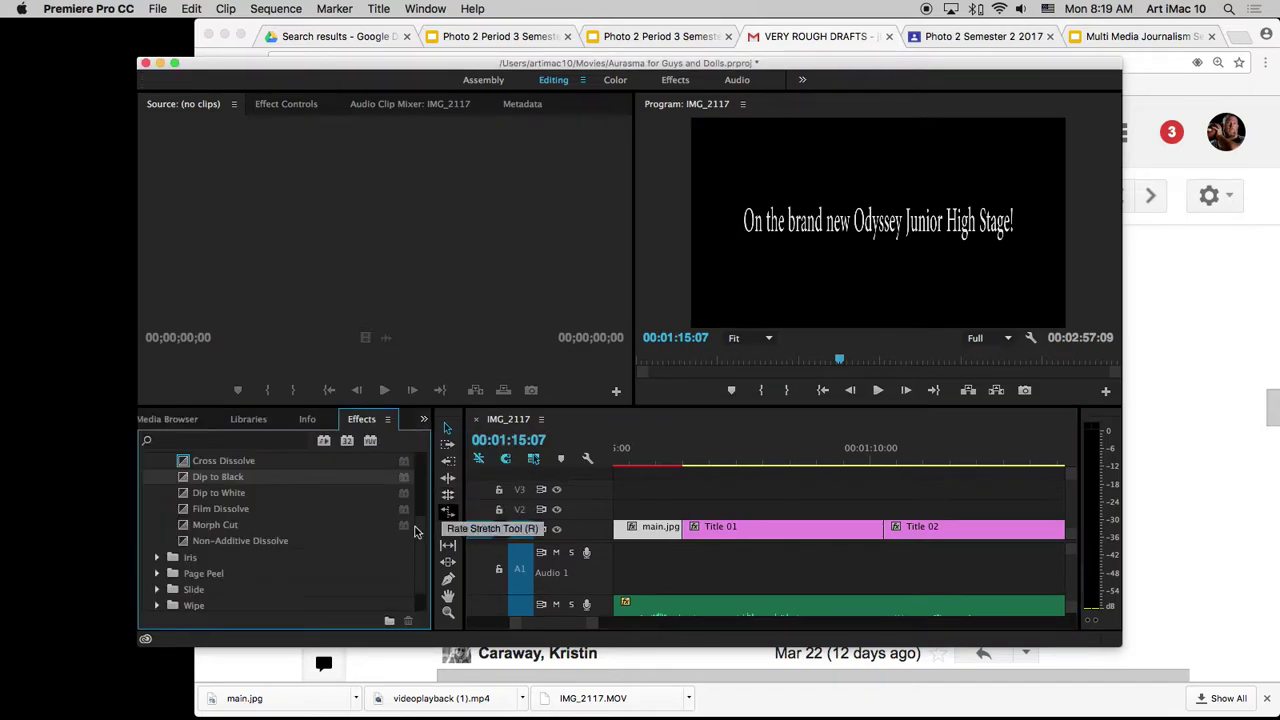
scroll(242, 530, up, 3)
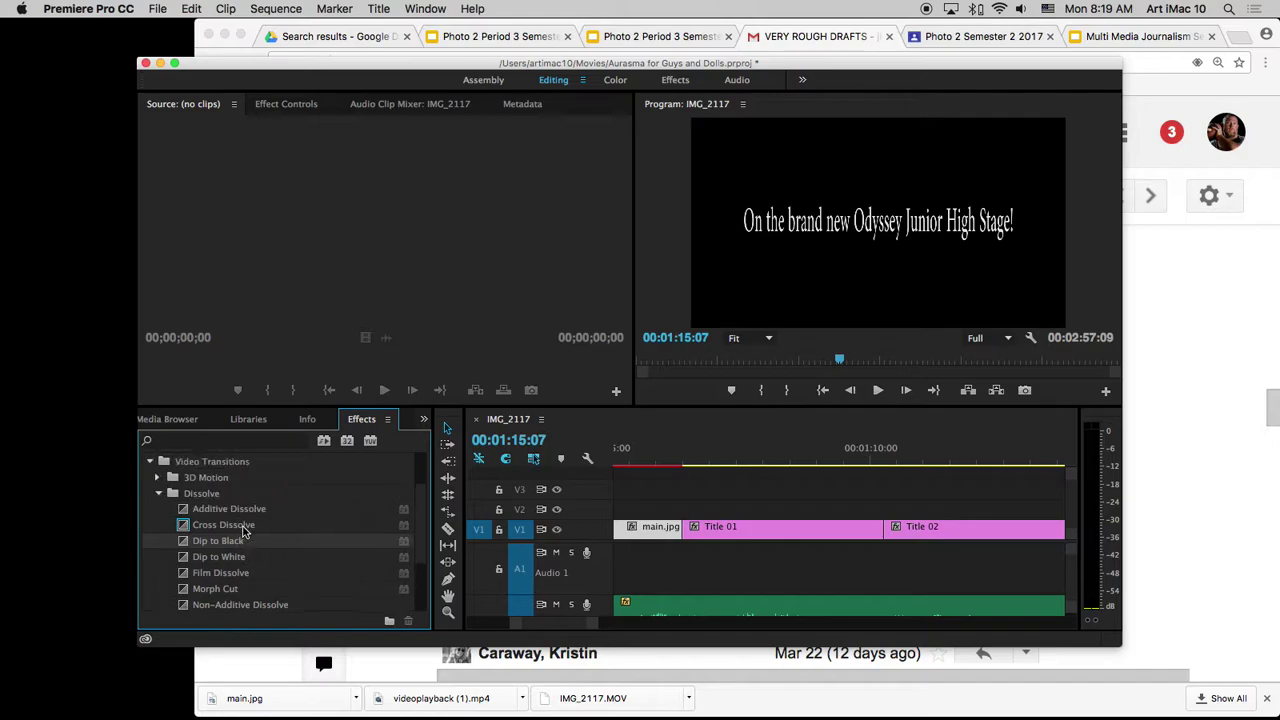
drag(181, 510, 690, 536)
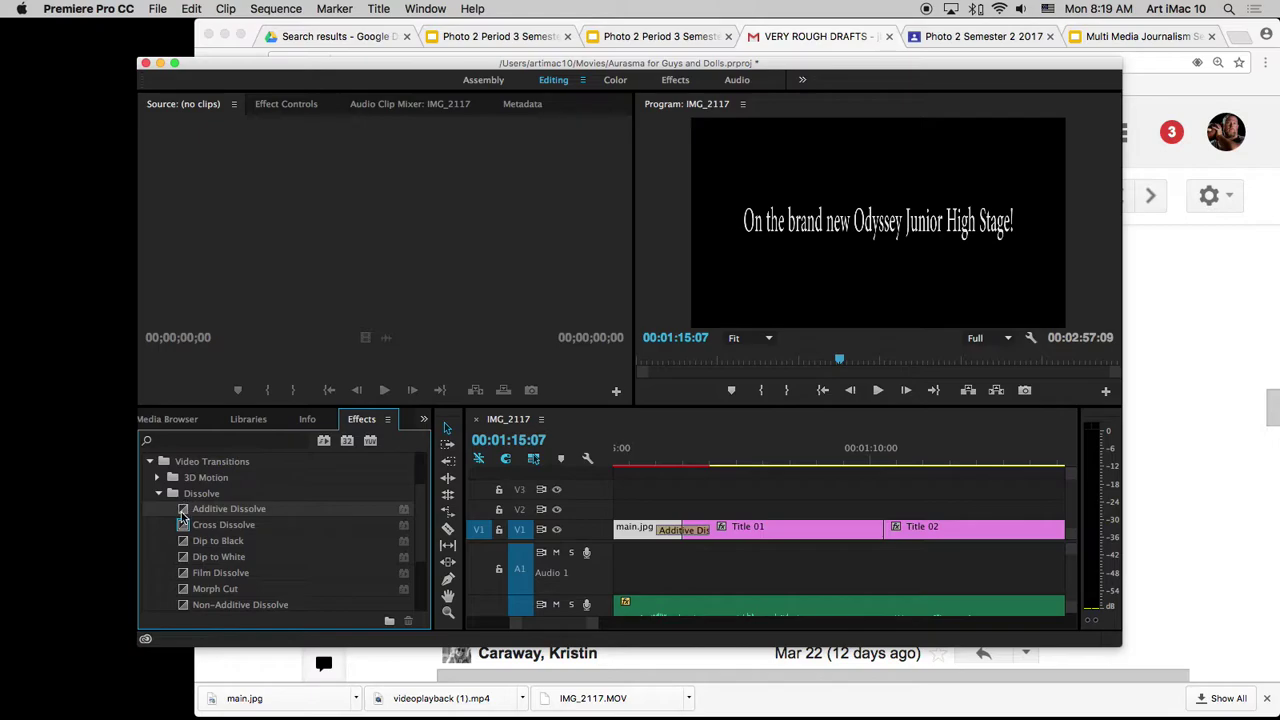
drag(182, 520, 893, 537)
Place an Additive Dissolve on the edit between Title 02 and Title 03
scroll(880, 535, right, 5)
scroll(880, 535, right, 2)
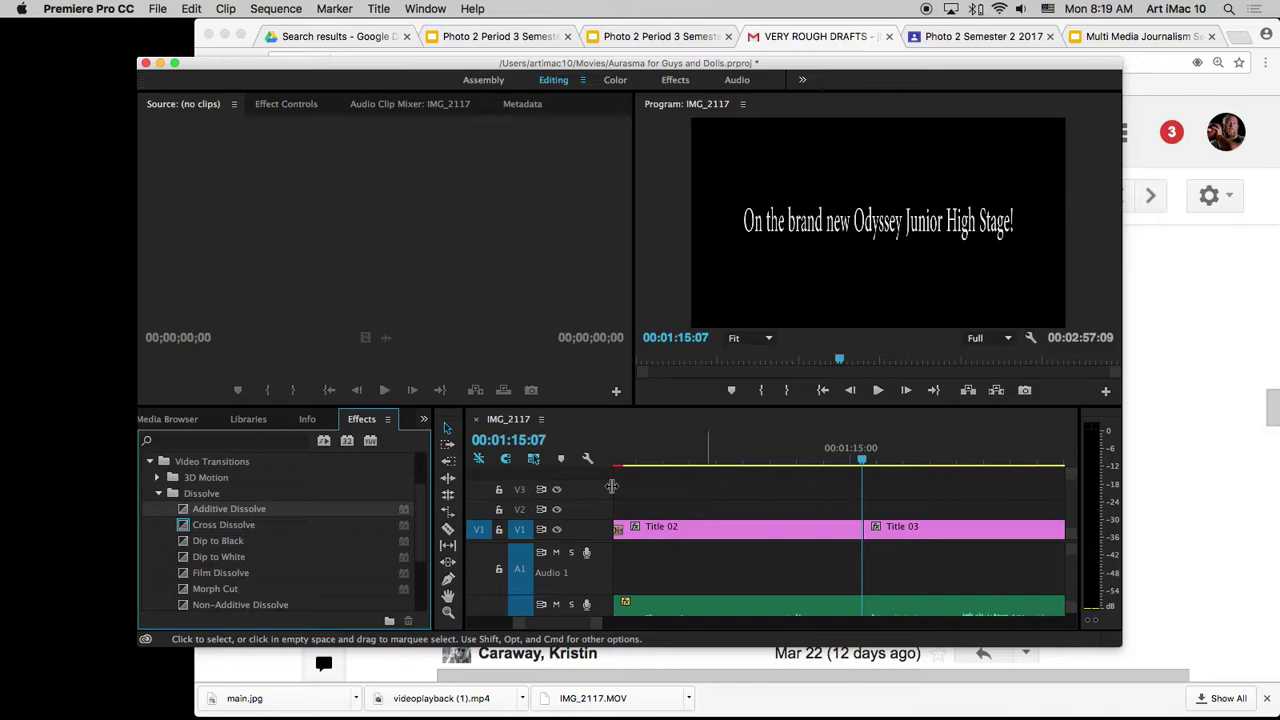
drag(189, 510, 543, 530)
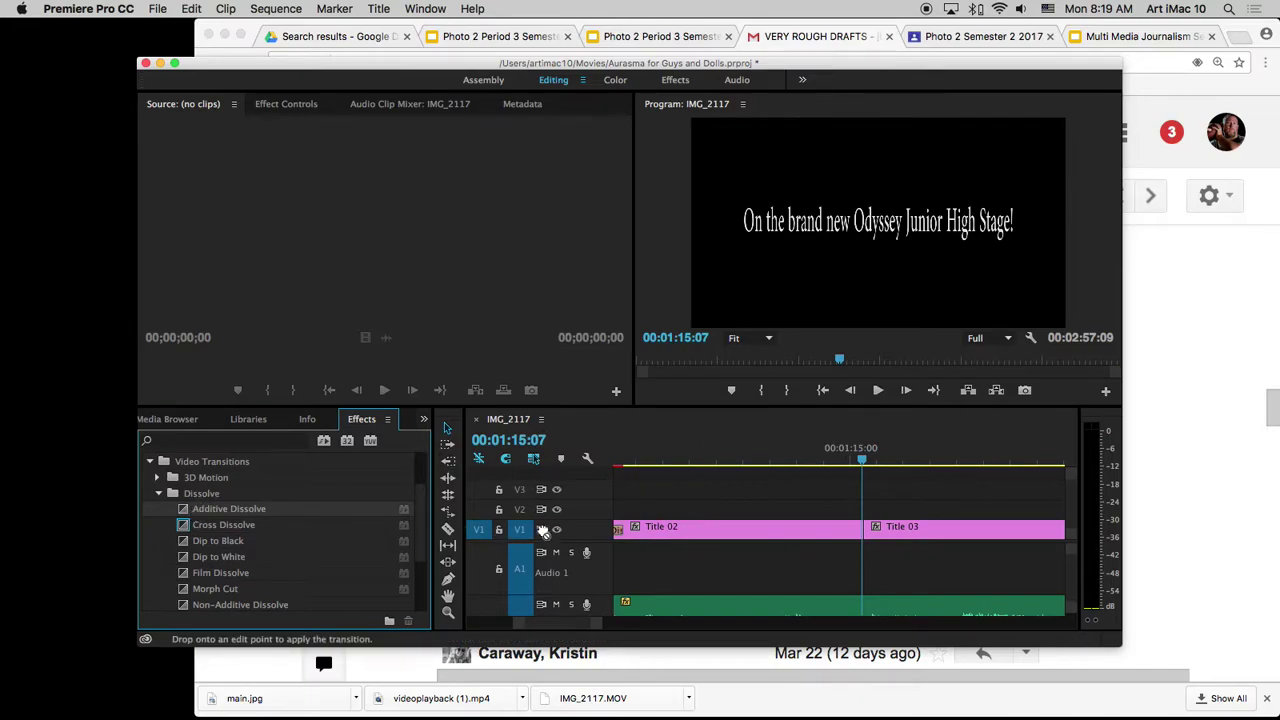
drag(888, 537, 866, 532)
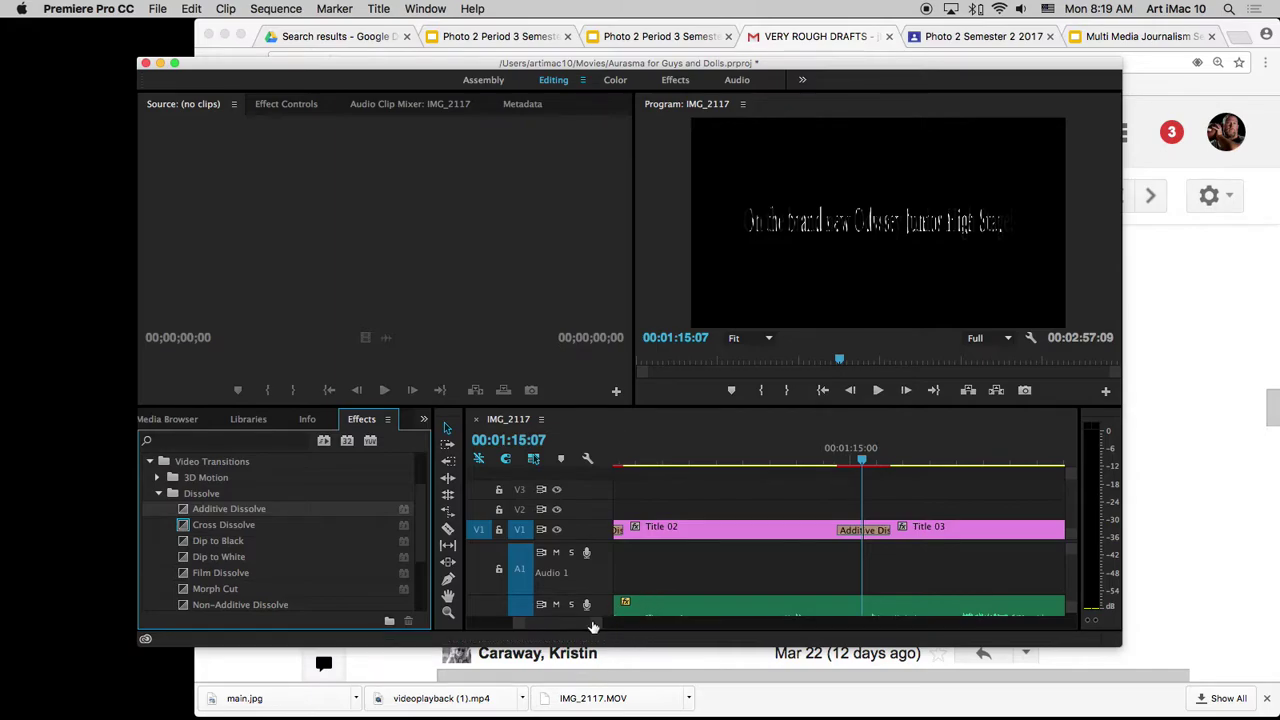
Razor the A2 music where Title 03 ends and delete the leftover part
scroll(590, 625, right, 10)
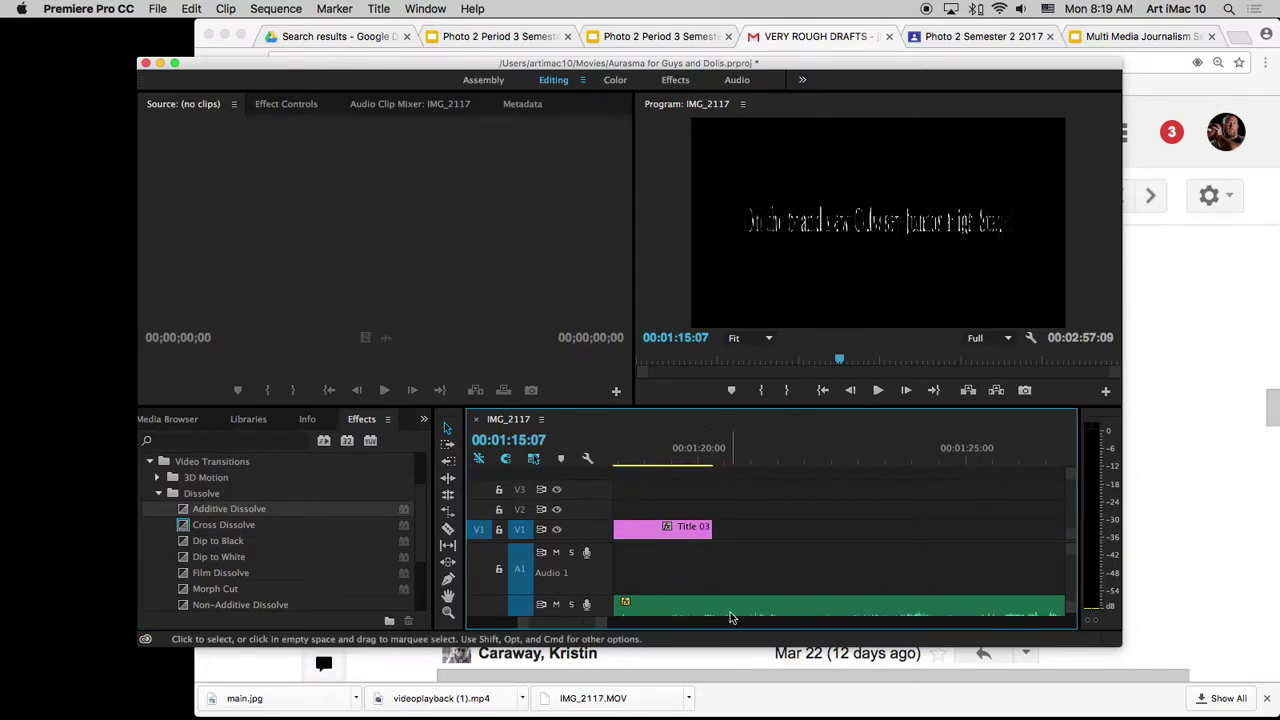
scroll(720, 603, up, 4)
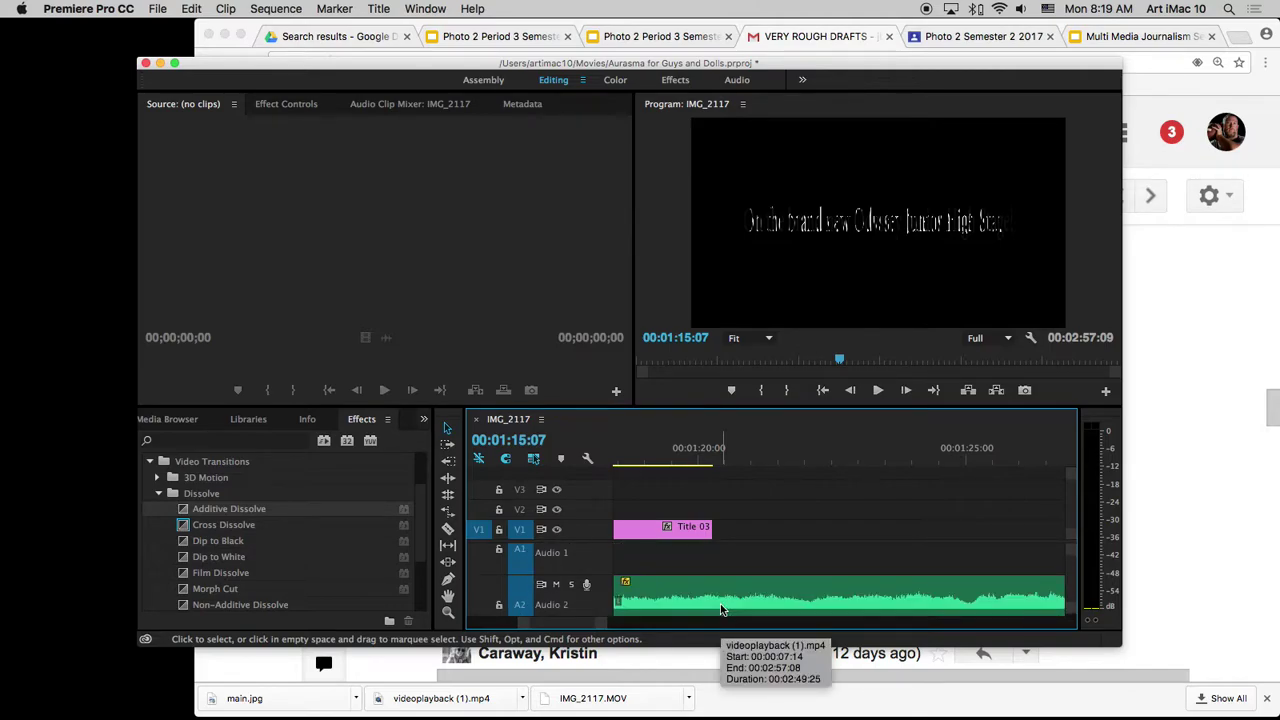
scroll(720, 608, up, 2)
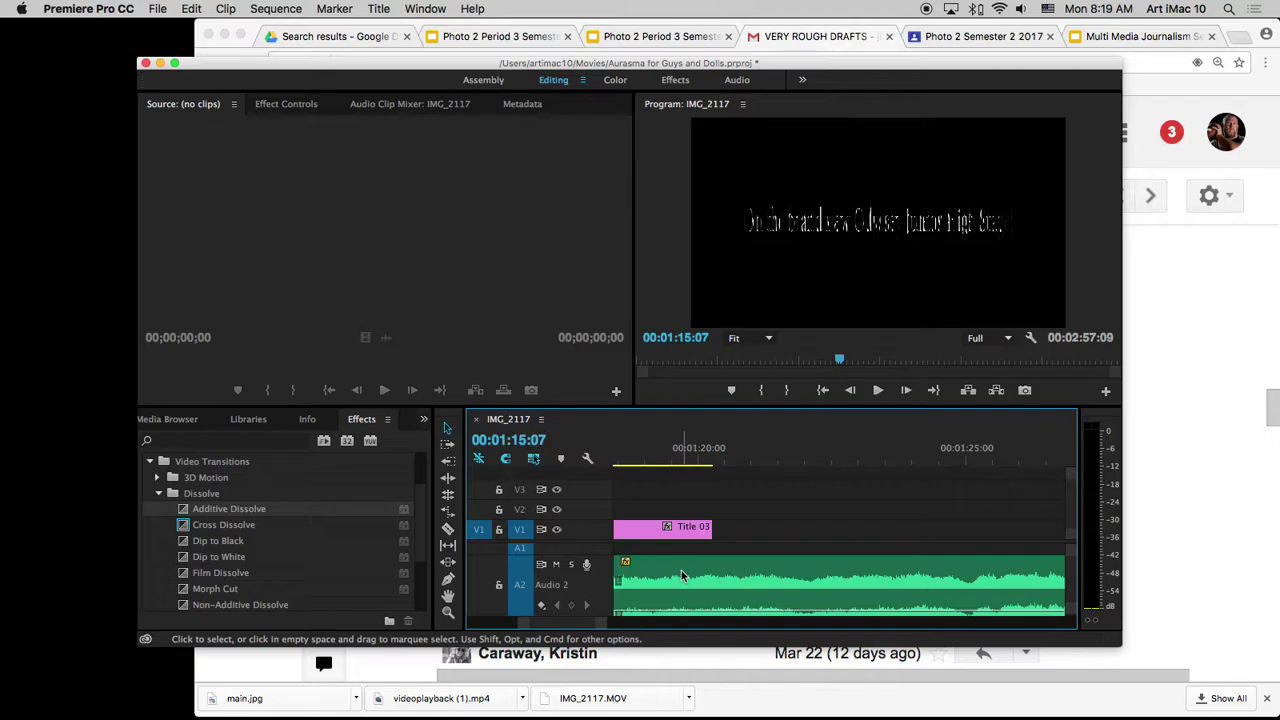
key(c)
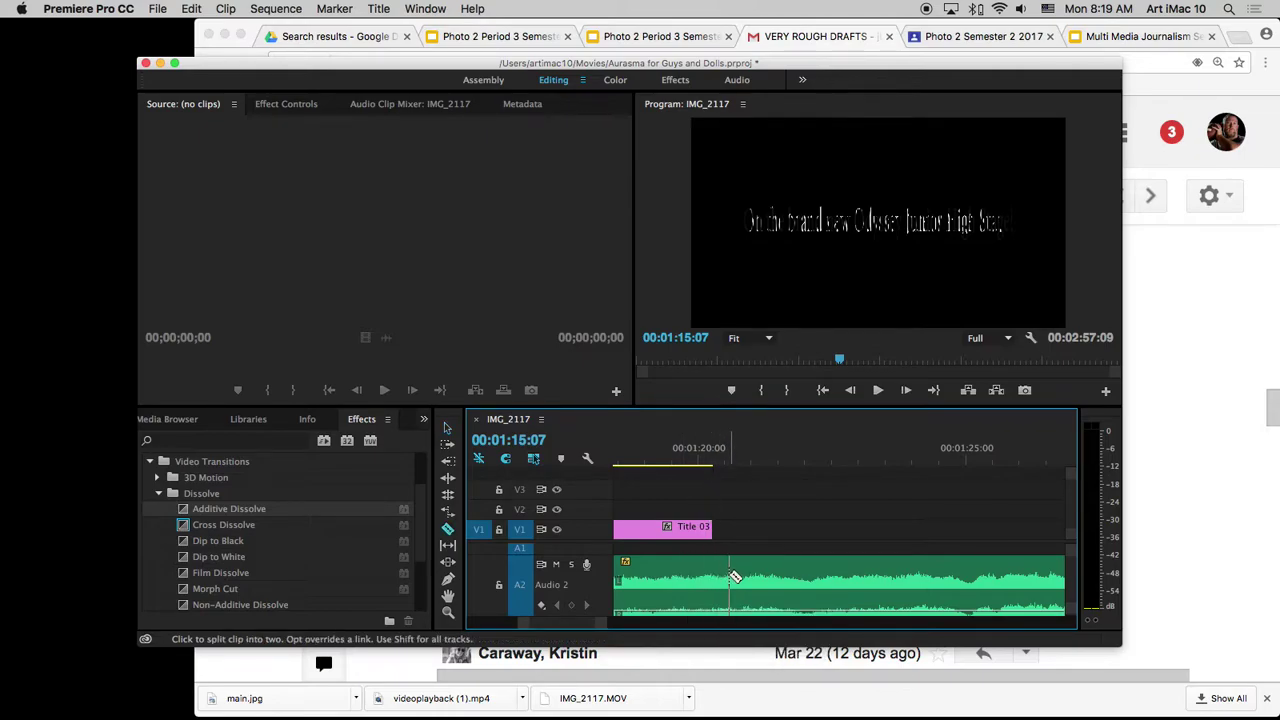
click(735, 577)
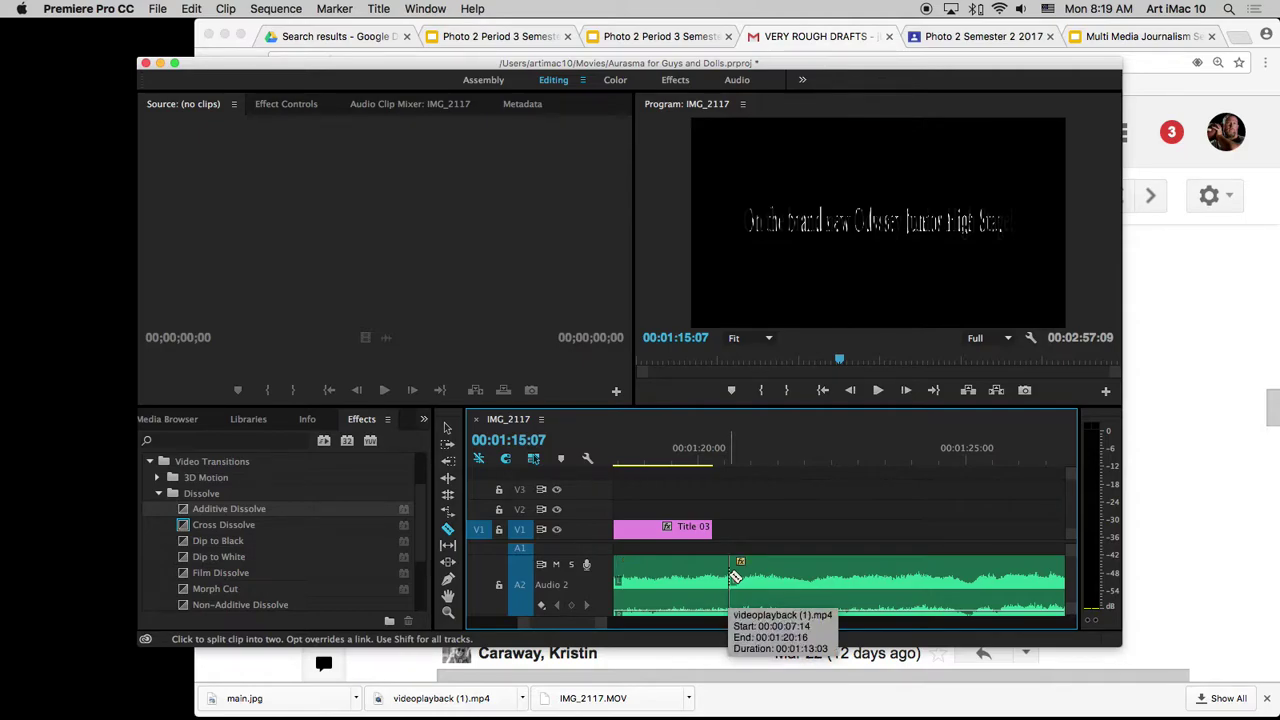
key(v)
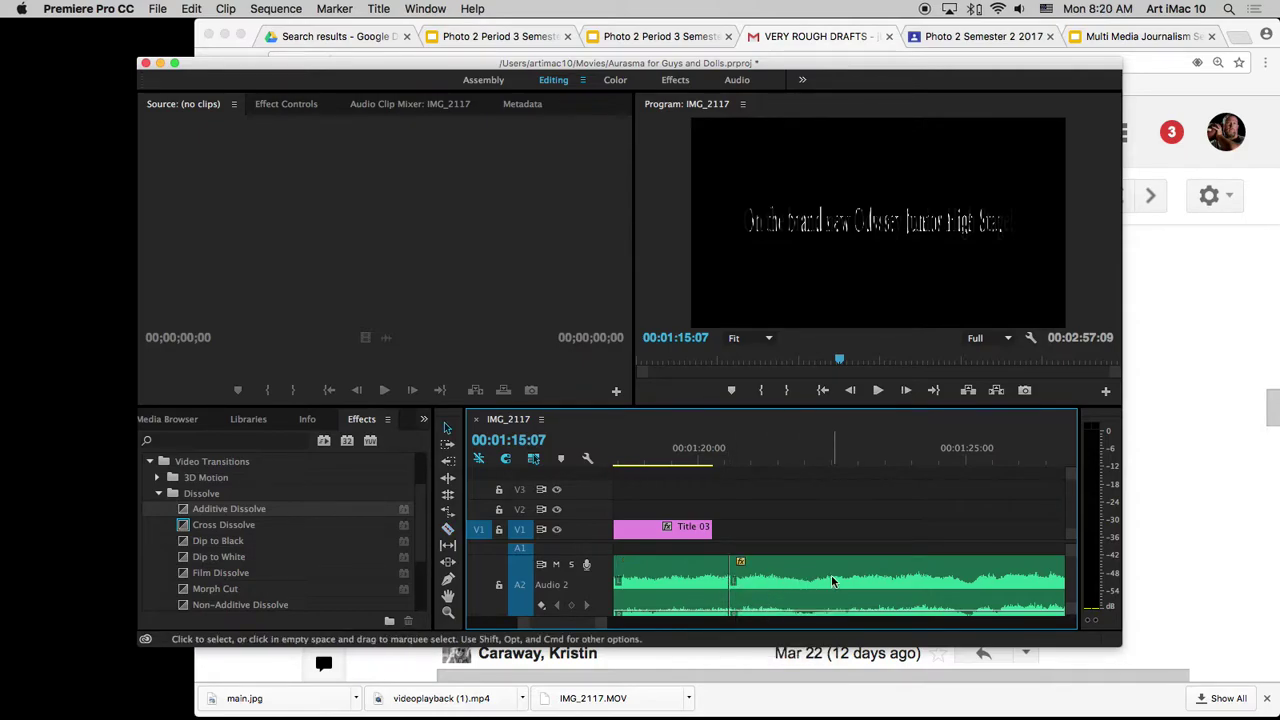
click(832, 581)
key(Delete)
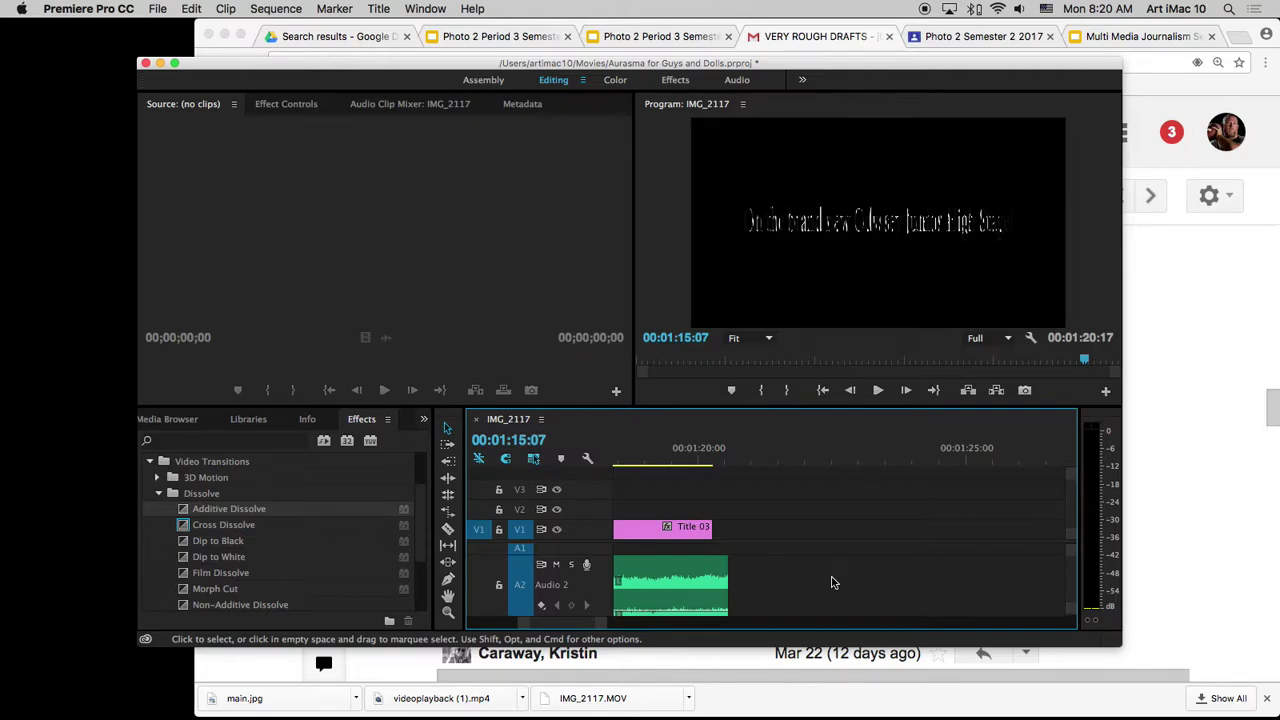
scroll(771, 595, down, 2)
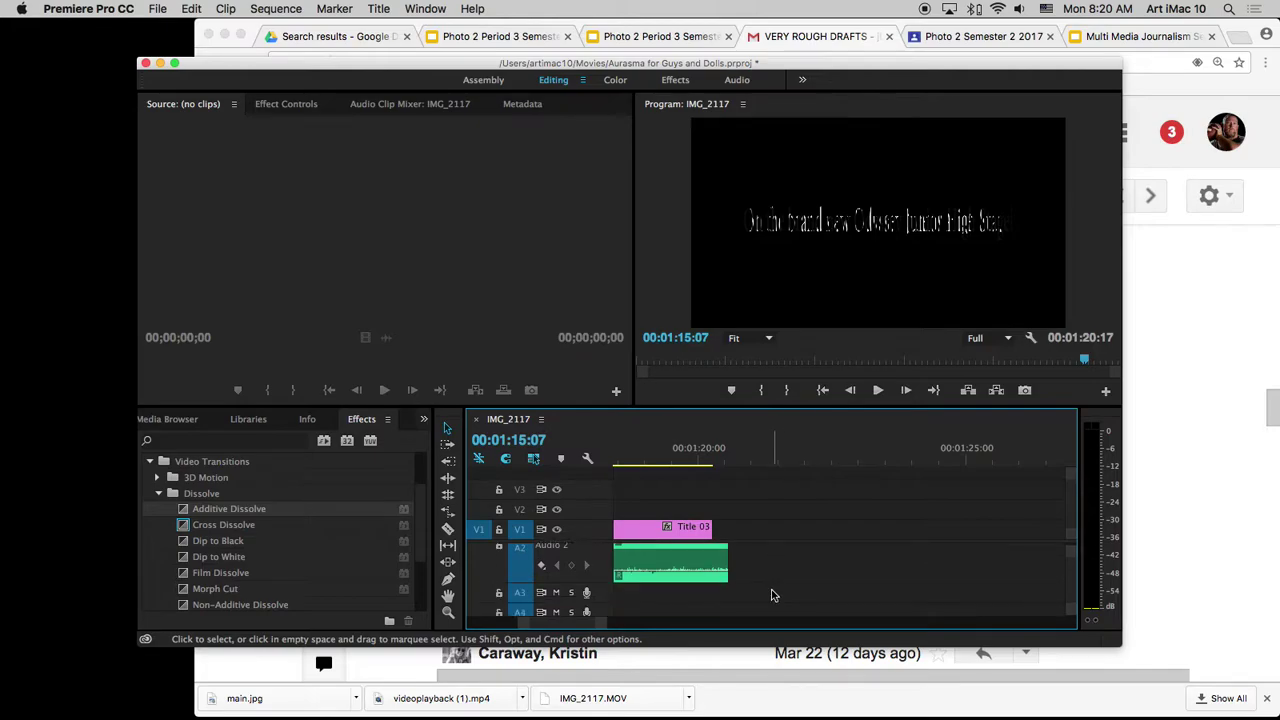
scroll(771, 595, up, 1)
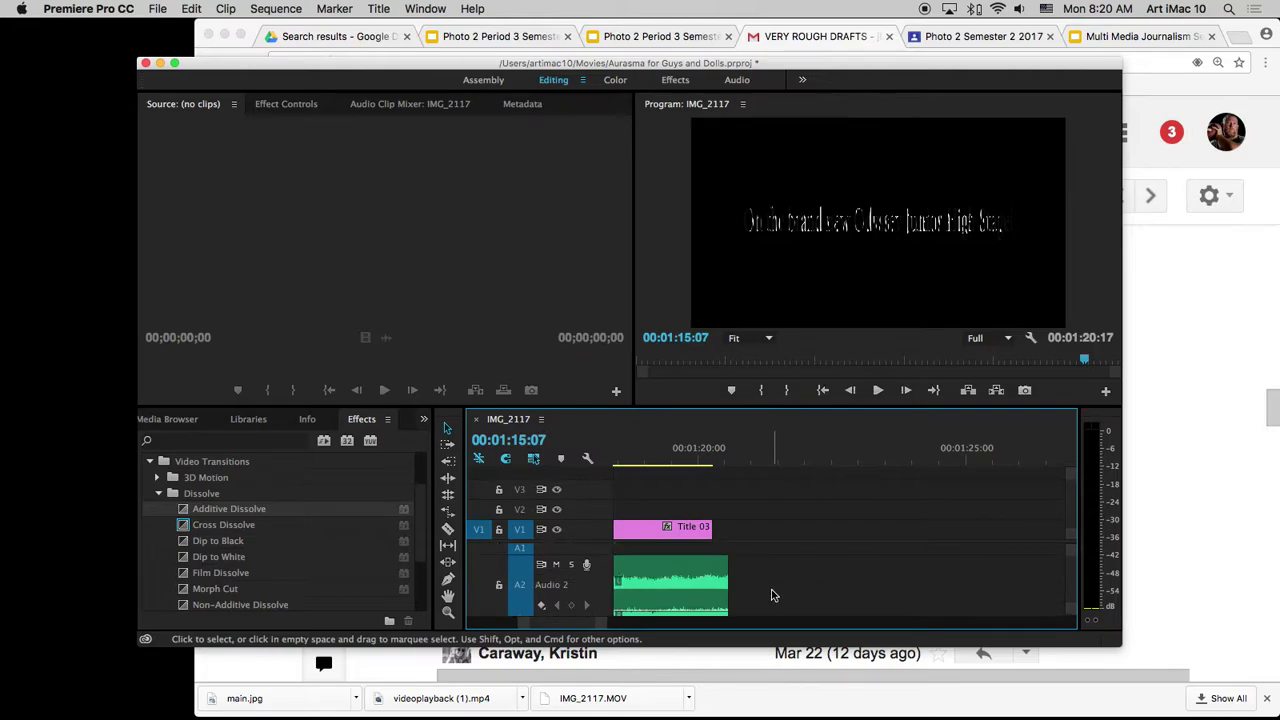
Apply a Crossfade Exponential Fade to the end of the Audio 2 music
click(150, 462)
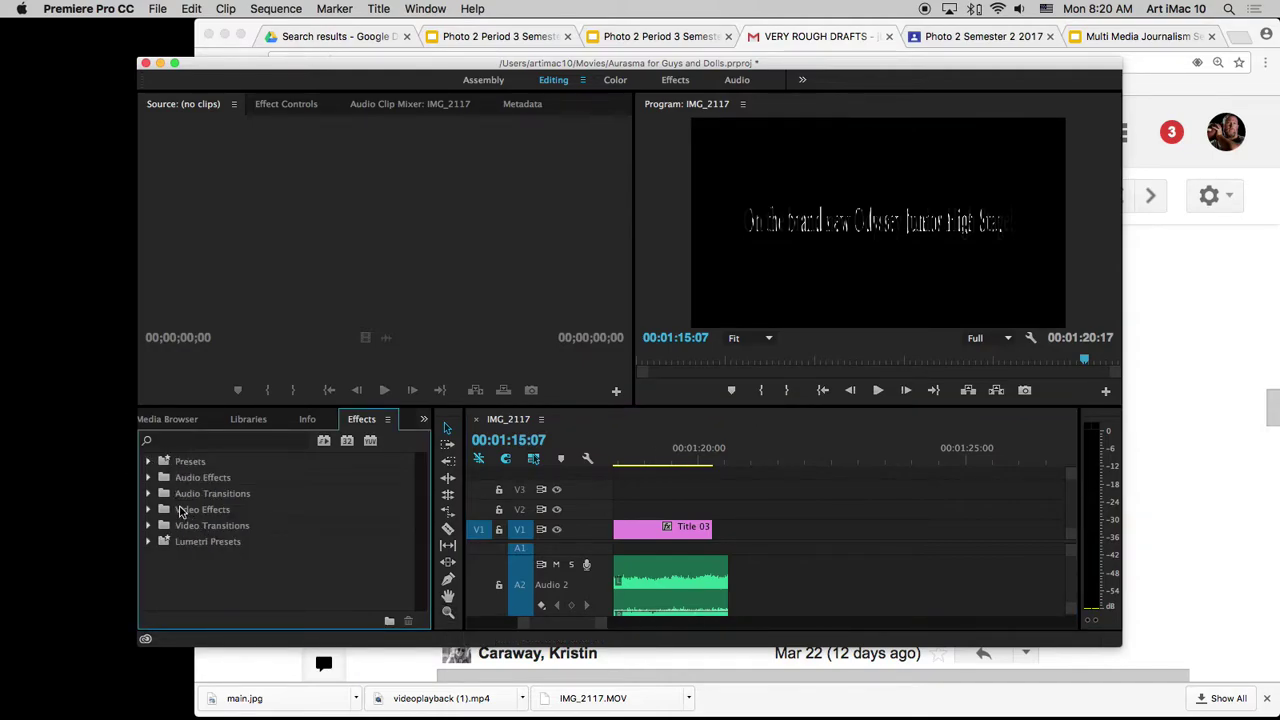
click(149, 494)
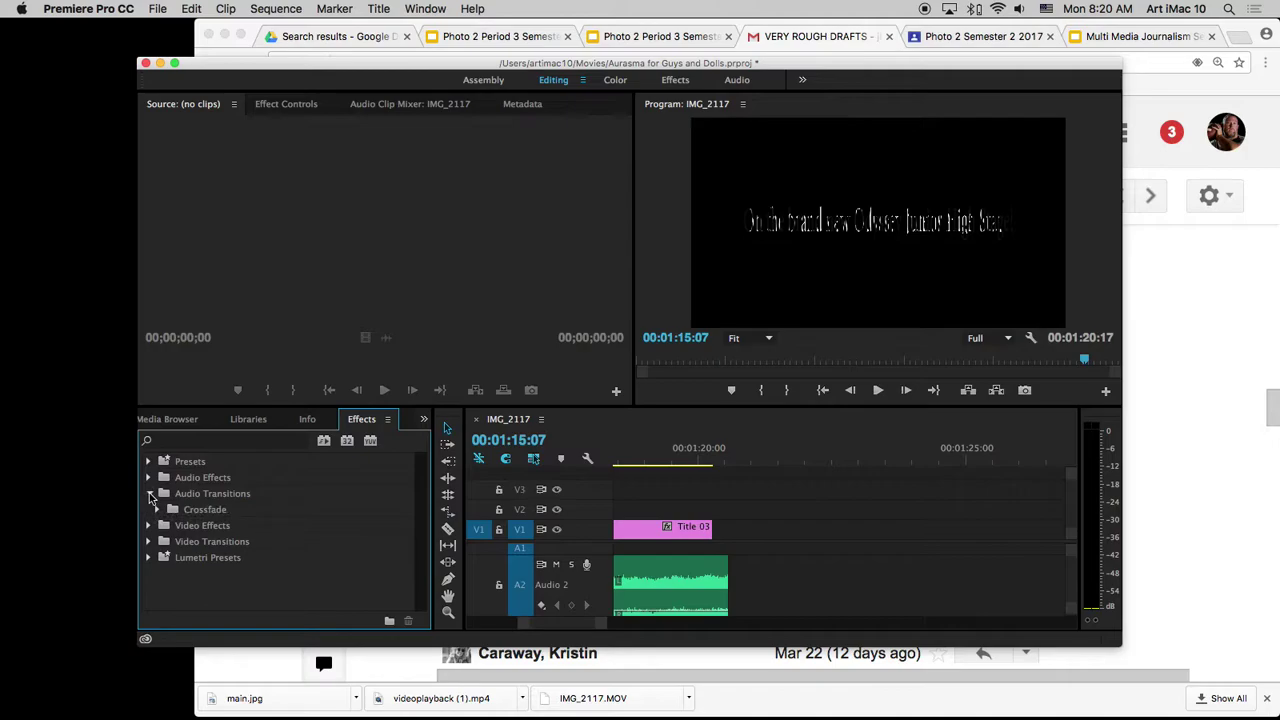
click(157, 509)
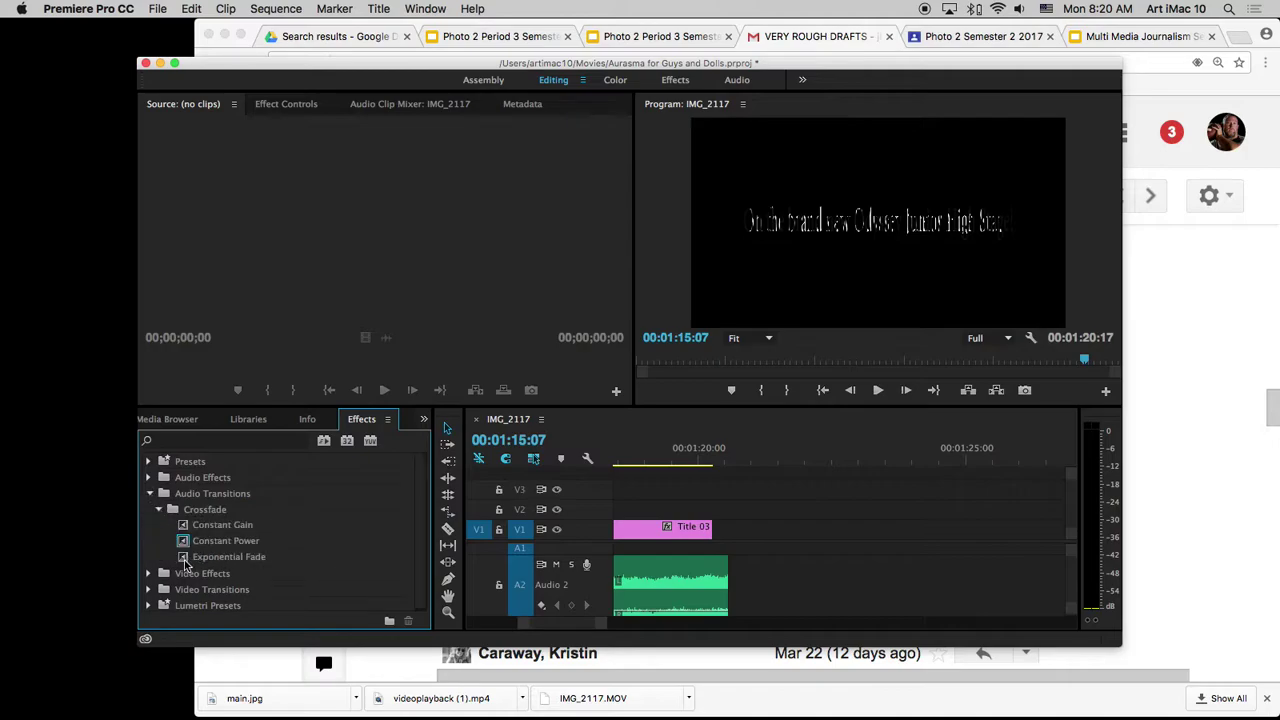
drag(185, 566, 616, 590)
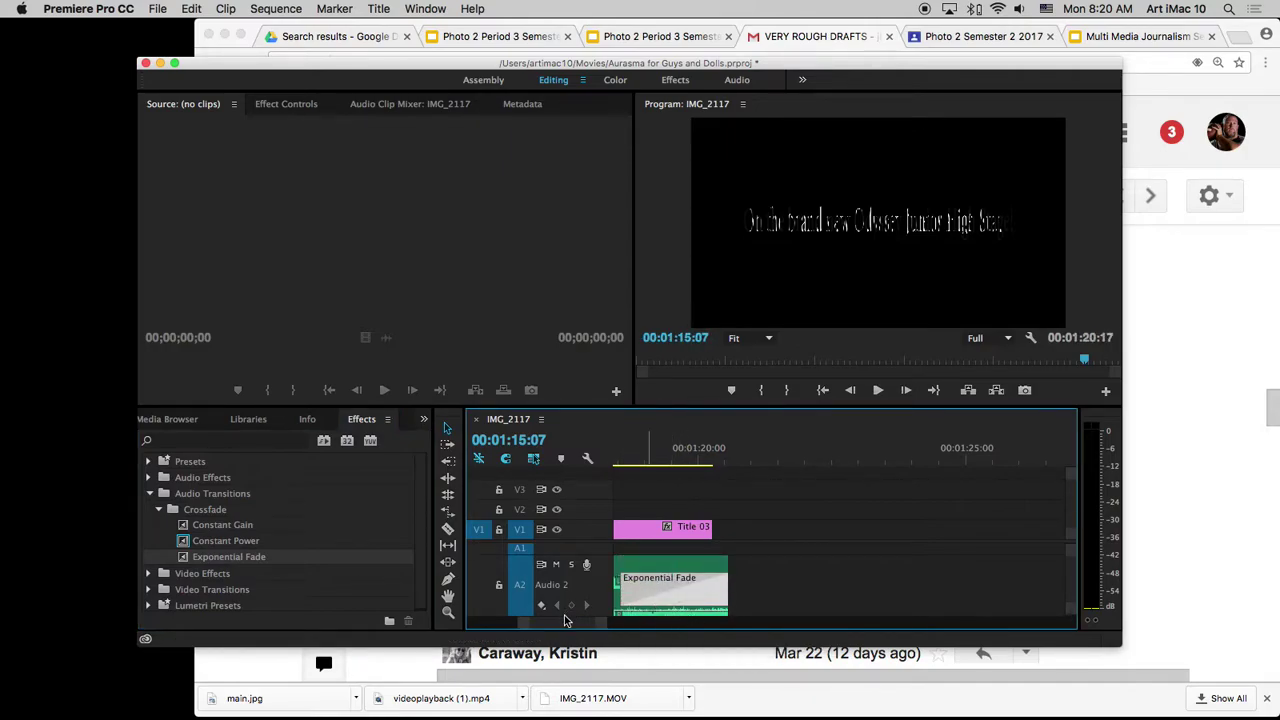
scroll(565, 625, left, 5)
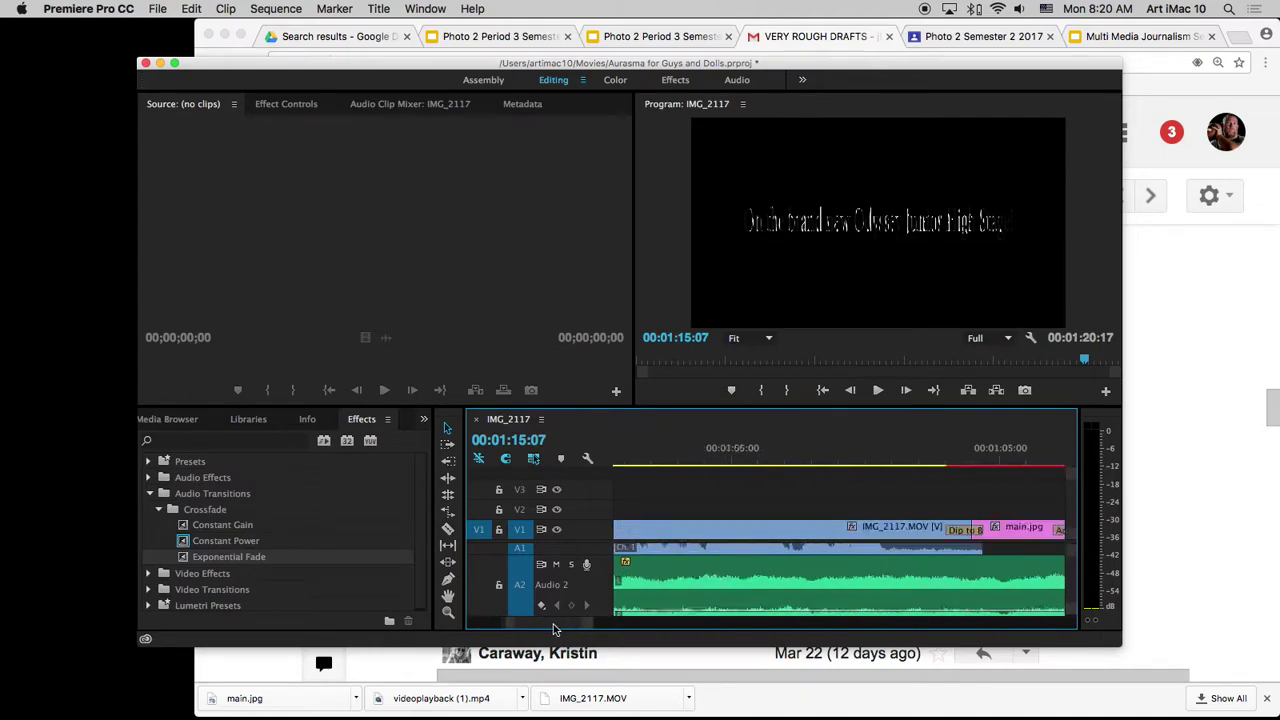
scroll(565, 625, left, 3)
scroll(550, 624, left, 10)
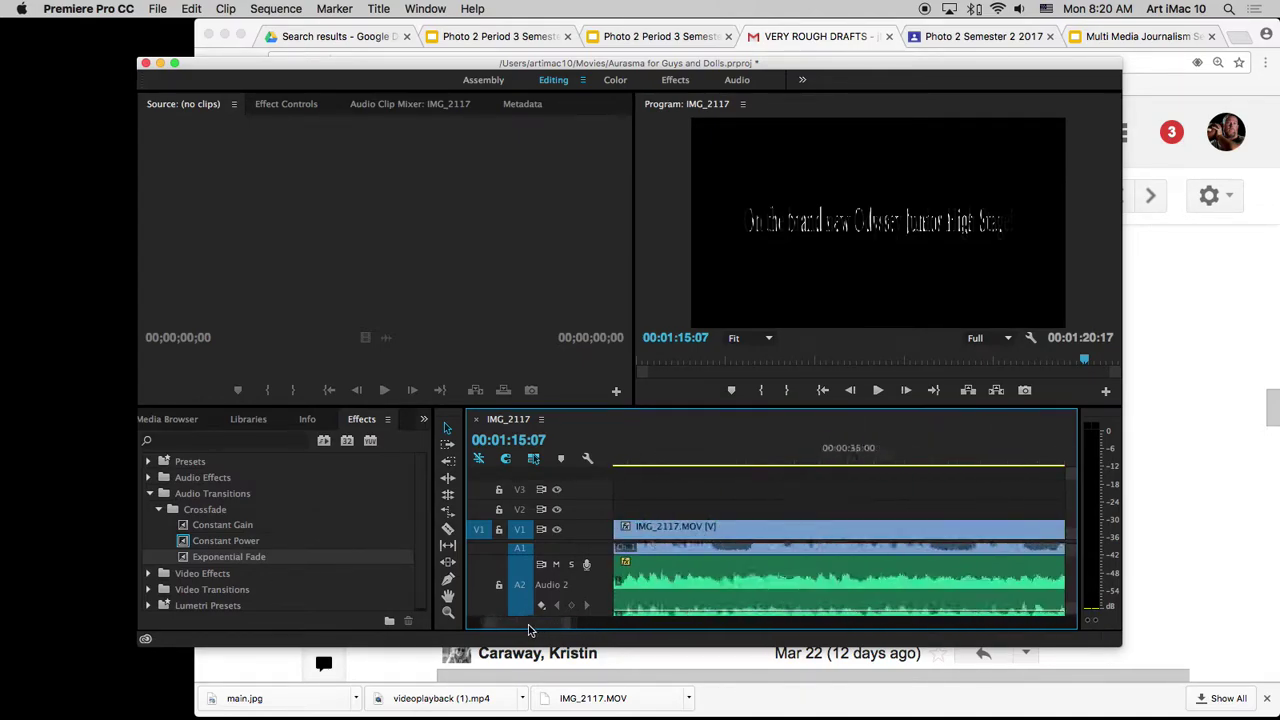
Add Dip to Black at the start of main.jpg and play from the first frame
click(641, 458)
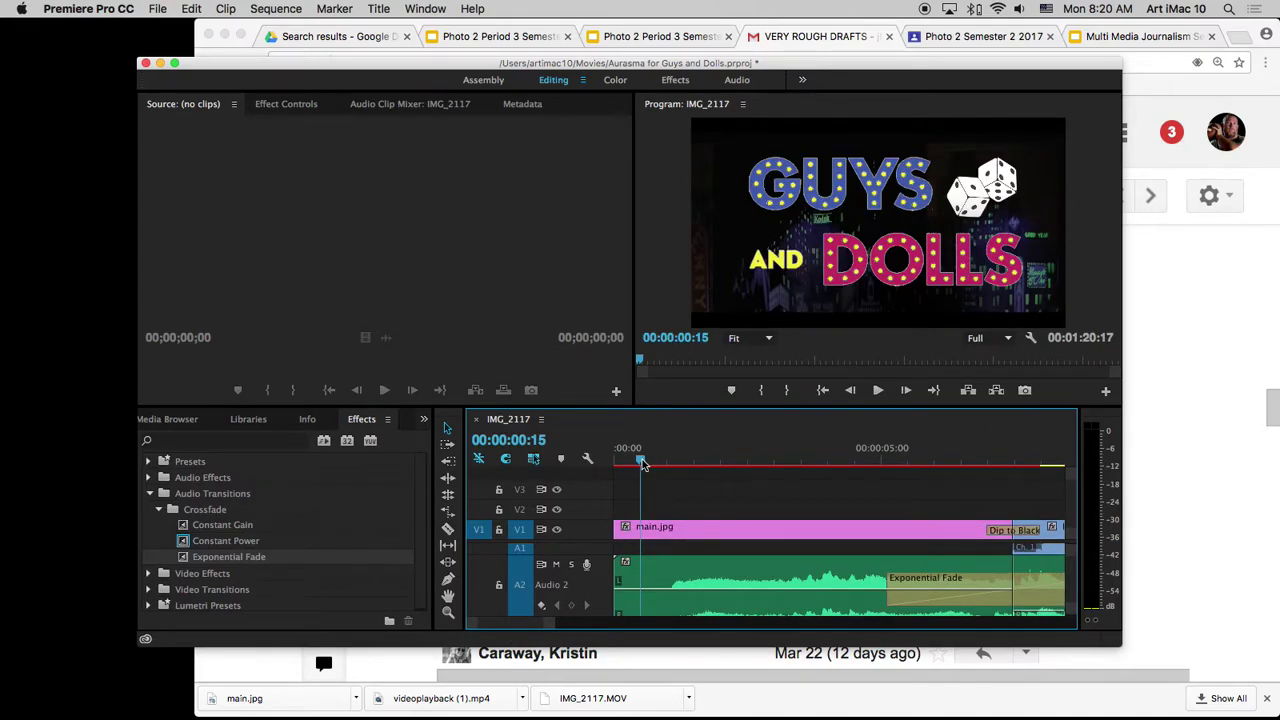
drag(641, 462, 607, 460)
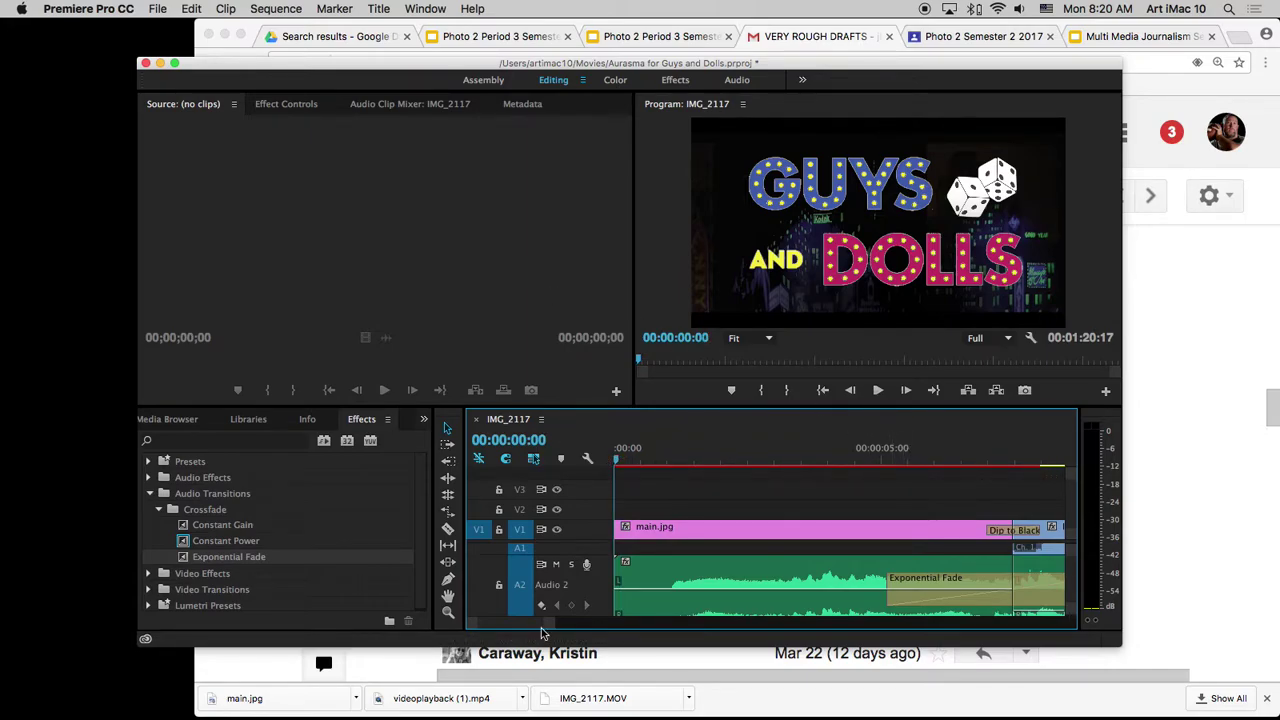
click(151, 495)
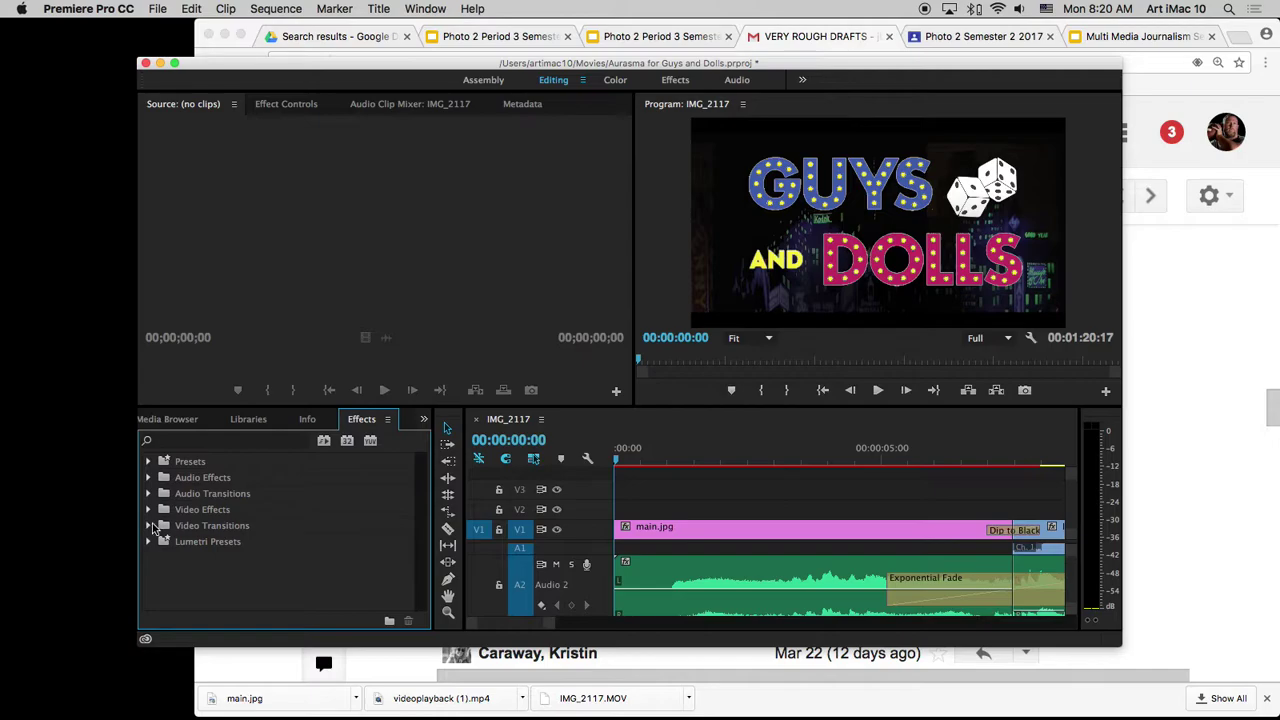
click(150, 526)
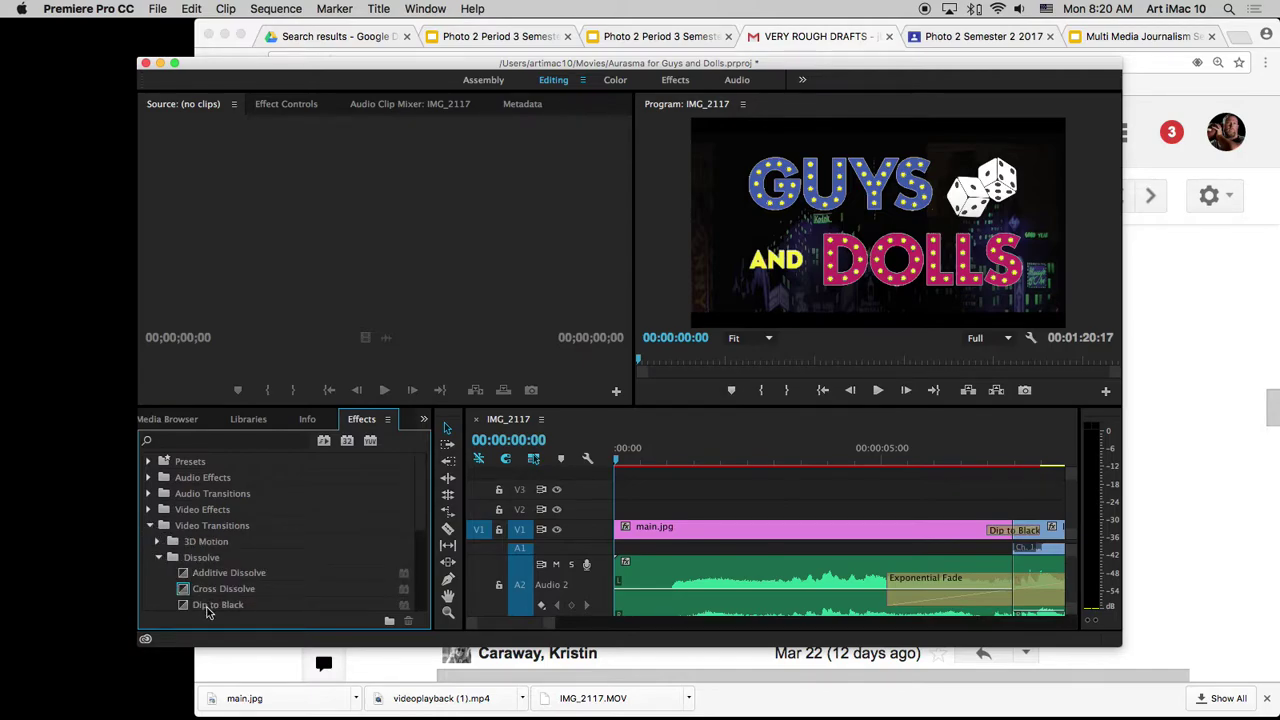
drag(207, 612, 621, 530)
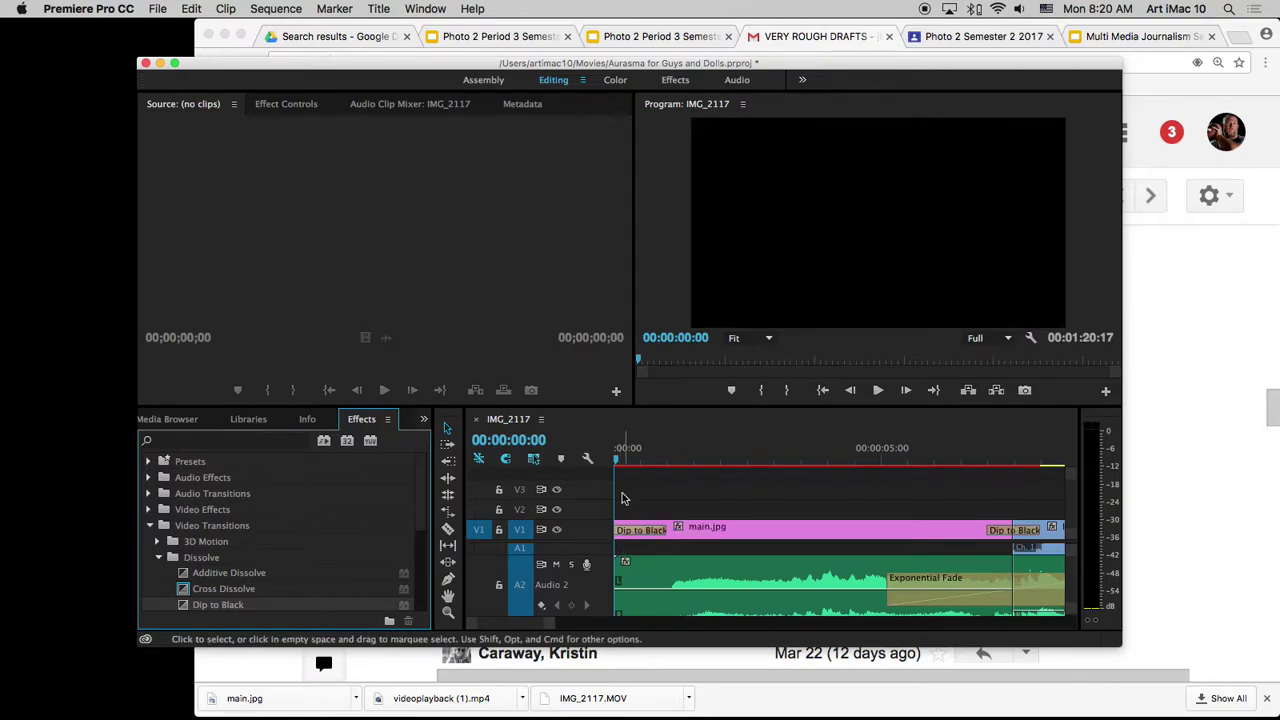
click(618, 458)
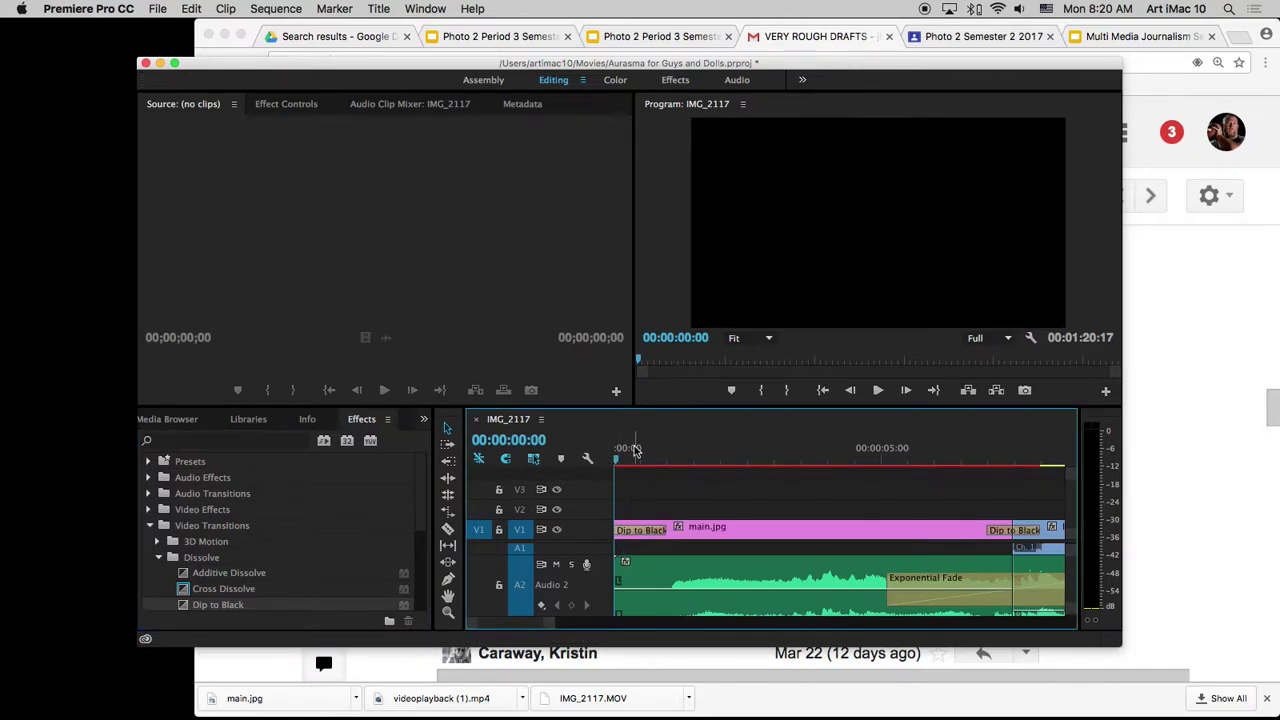
key(space)
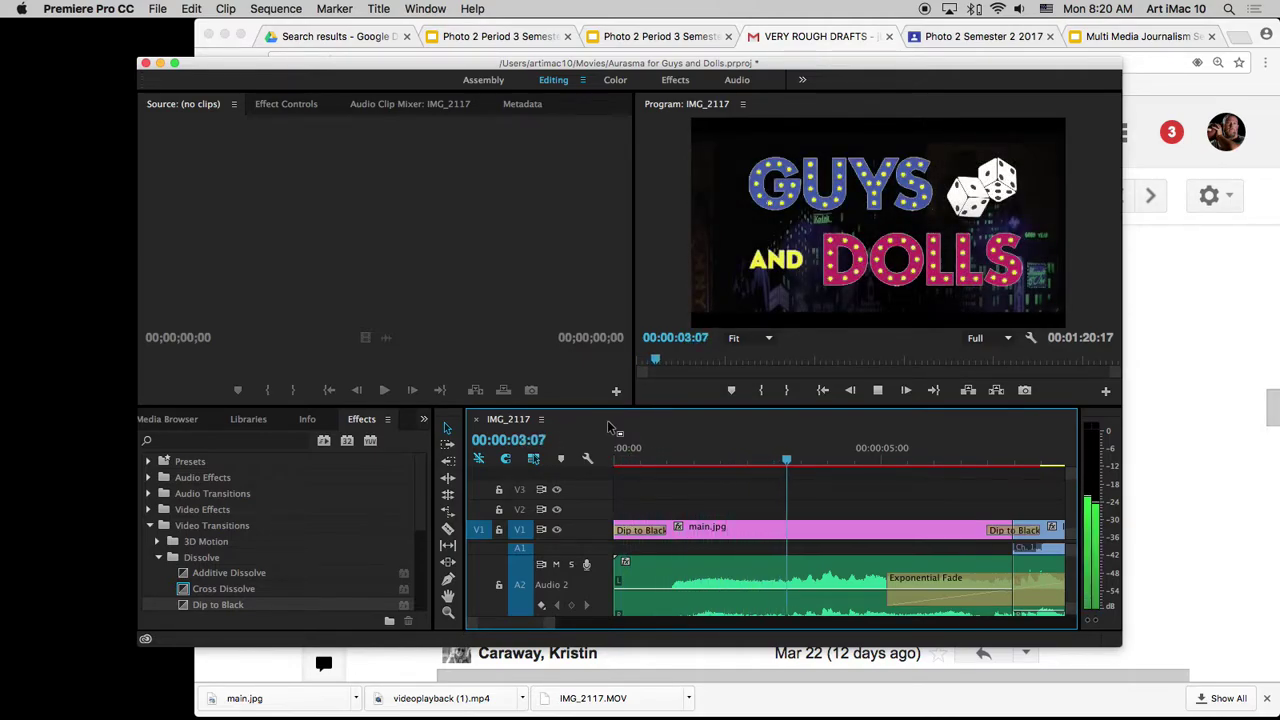
Turn up the Mac volume while the promo plays into the performance footage
key(XF86AudioRaiseVolume)
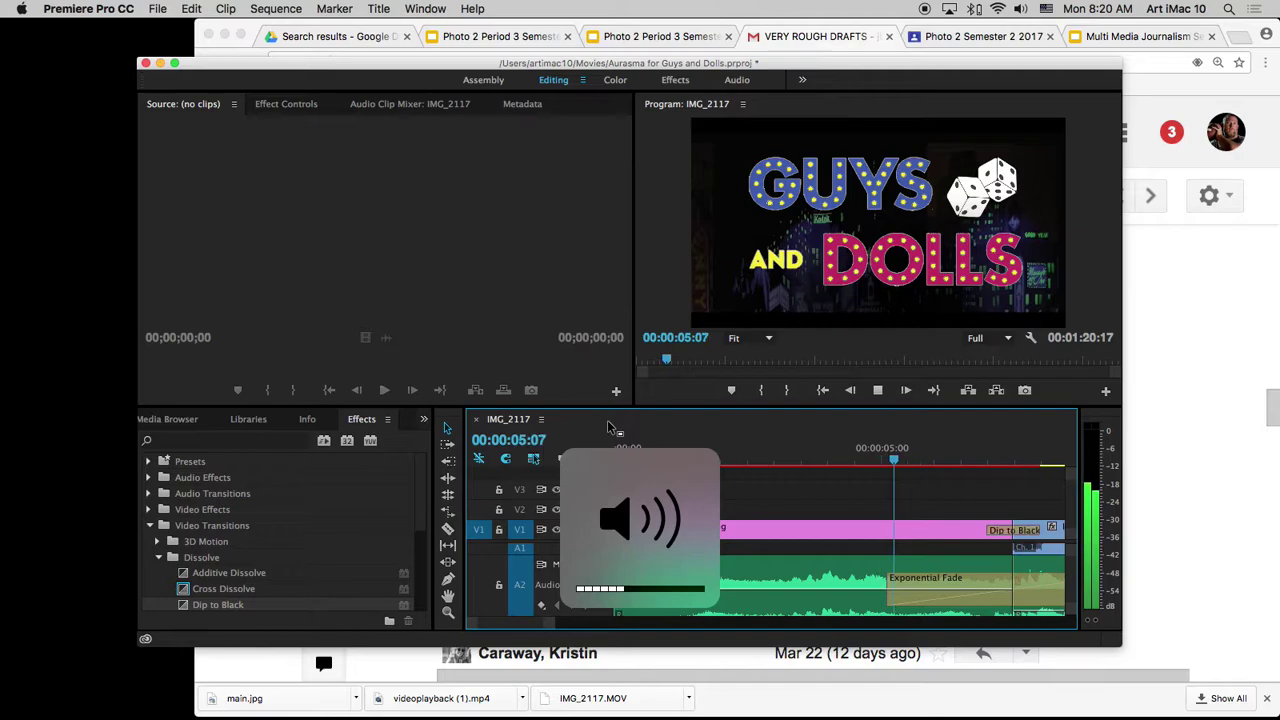